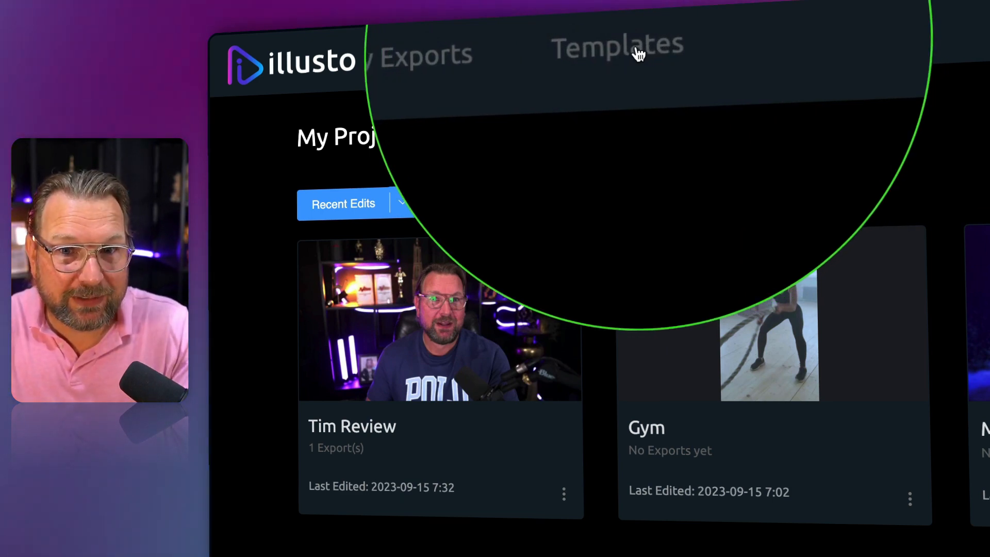
Open the template gallery and browse the available video templates.
left_click(639, 53)
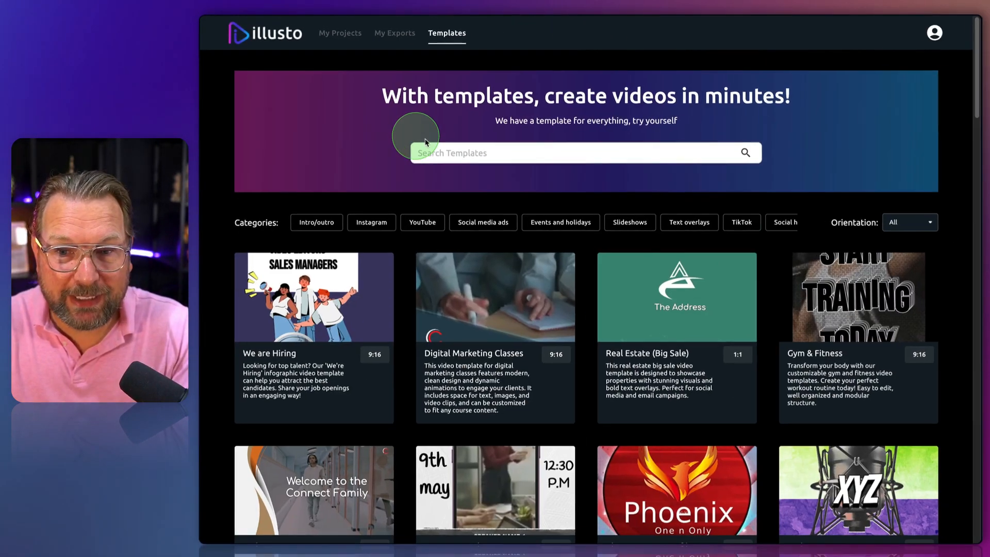
scroll(500, 194, "down", 3)
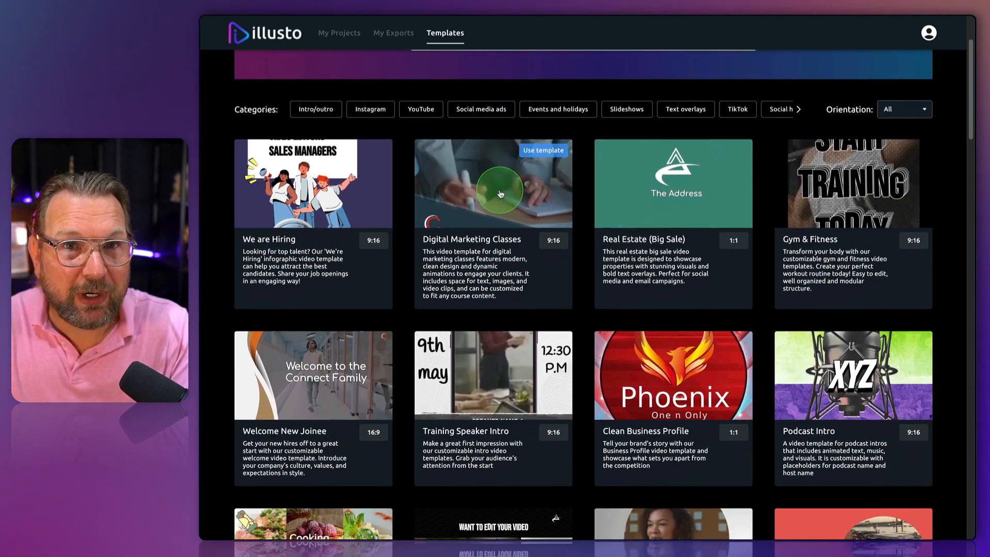
scroll(500, 194, "down", 6)
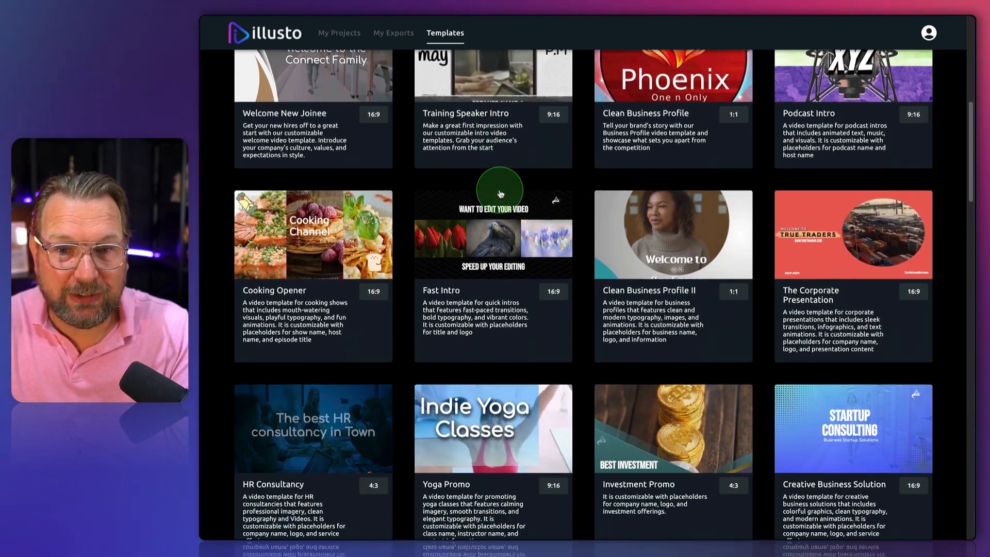
scroll(501, 194, "down", 6)
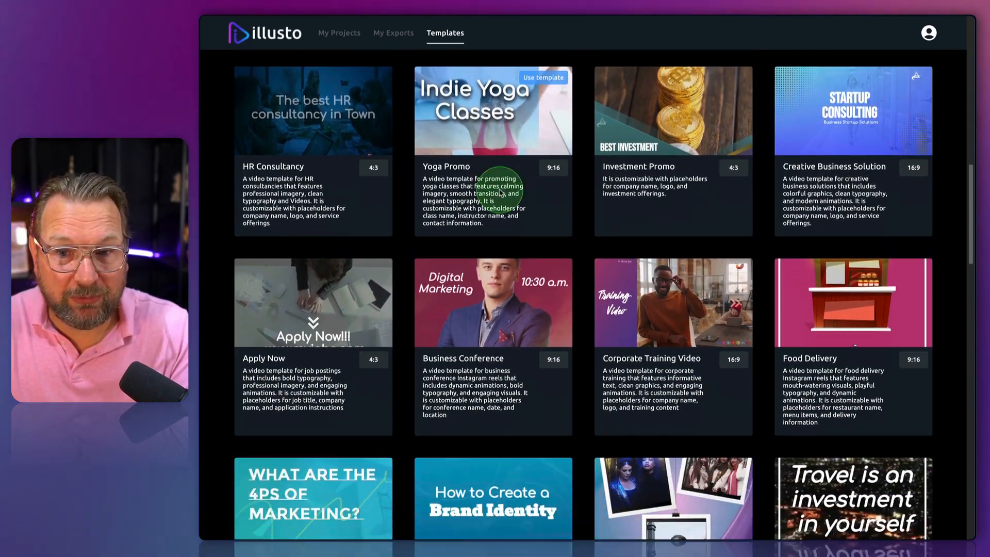
scroll(500, 194, "up", 15)
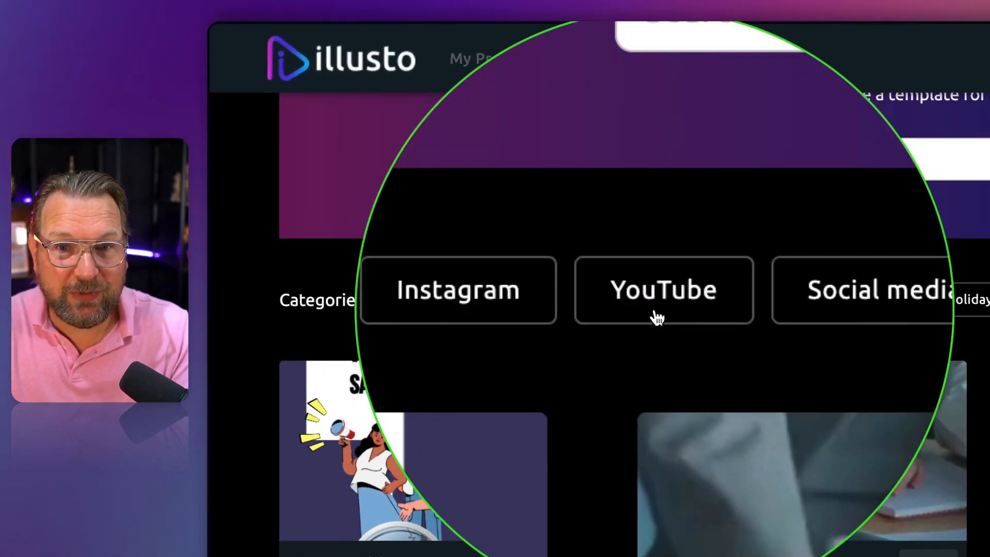
Filter the templates by the YouTube category and browse the matching designs.
left_click(665, 312)
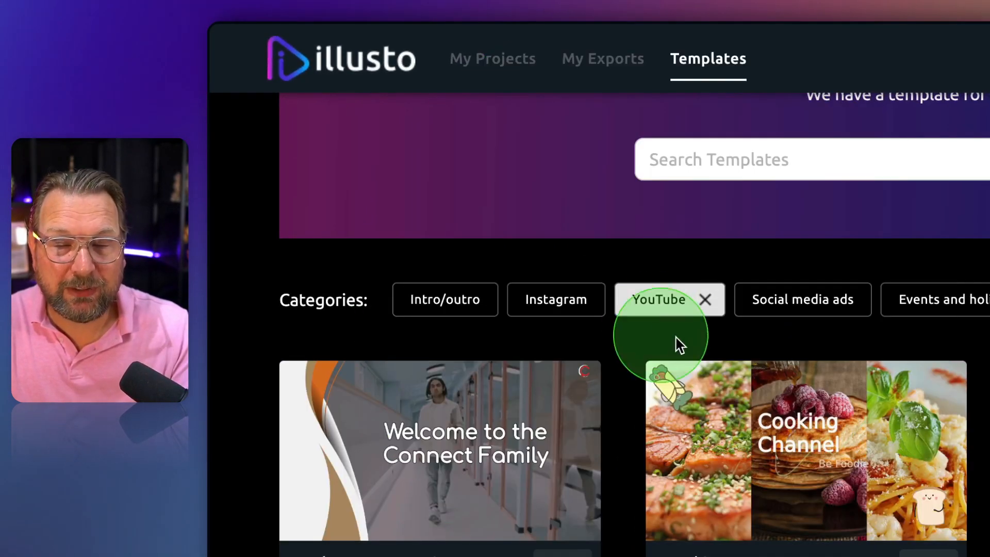
scroll(847, 449, "down", 5)
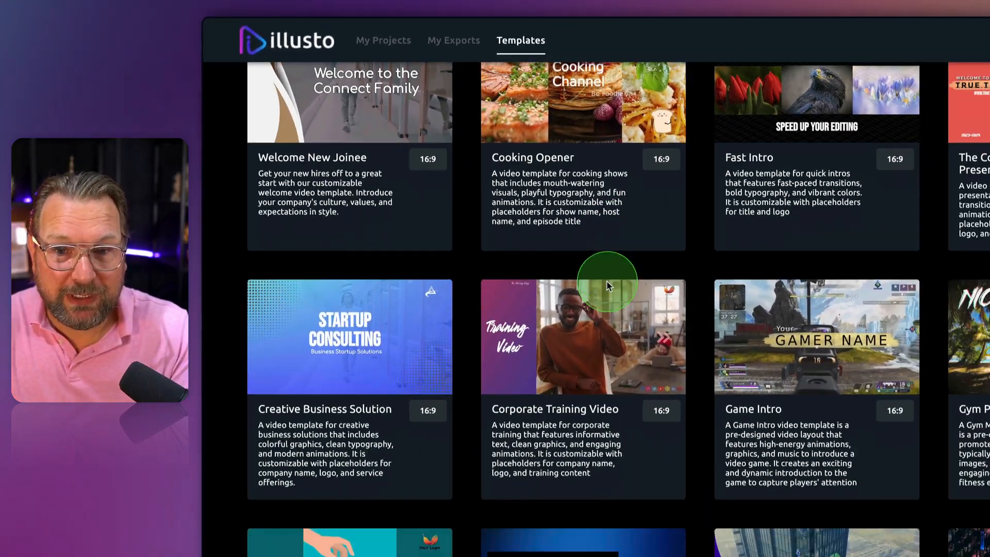
scroll(607, 281, "down", 1)
mouse_move(592, 337)
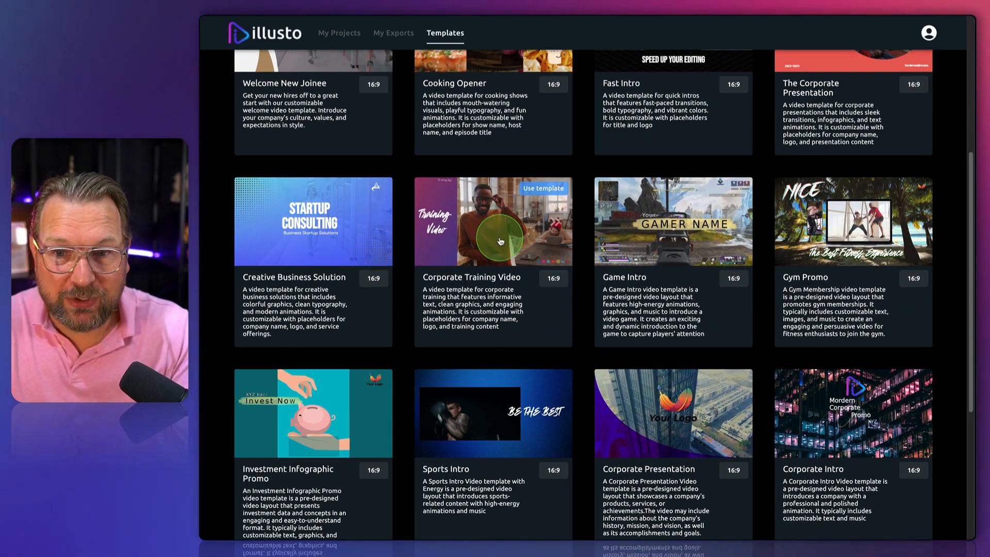
Preview the Corporate Training Video template with its sound muted, and close the preview.
left_click(501, 240)
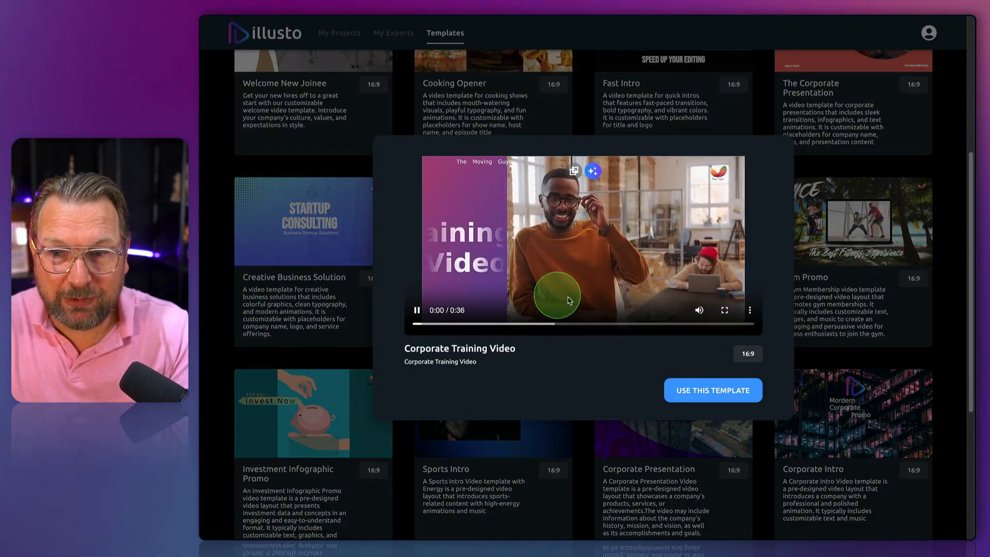
left_click(700, 310)
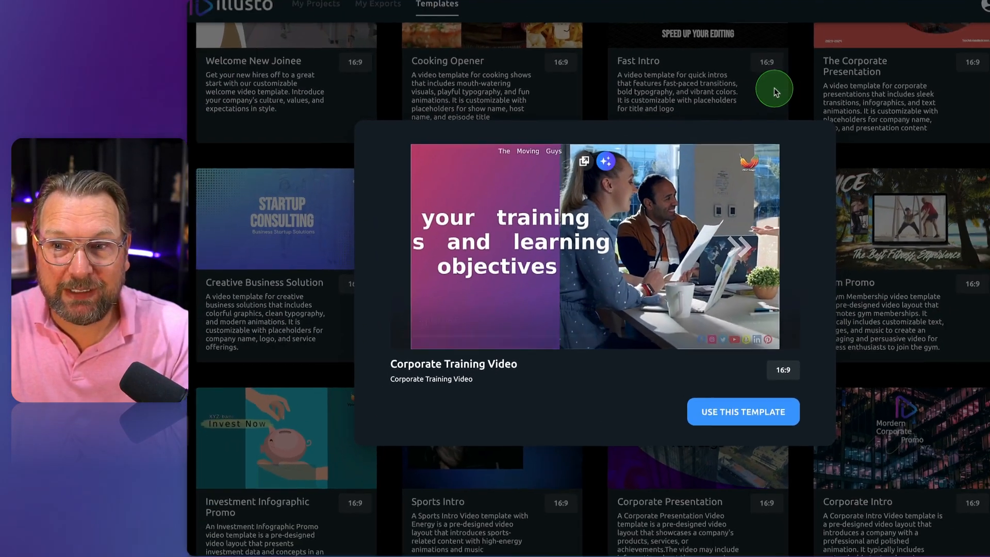
left_click(882, 19)
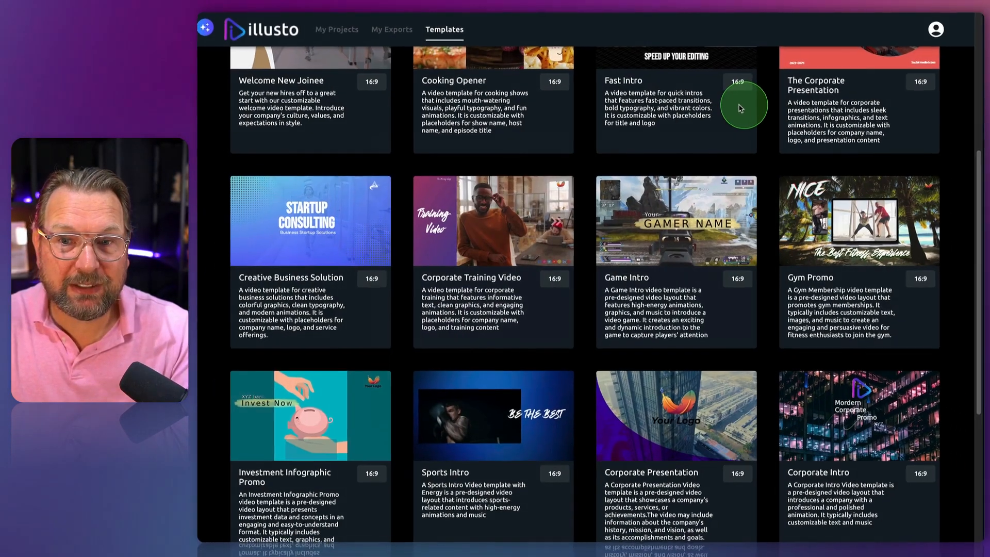
Review the remaining YouTube templates and clear the category filter.
scroll(530, 166, "down", 5)
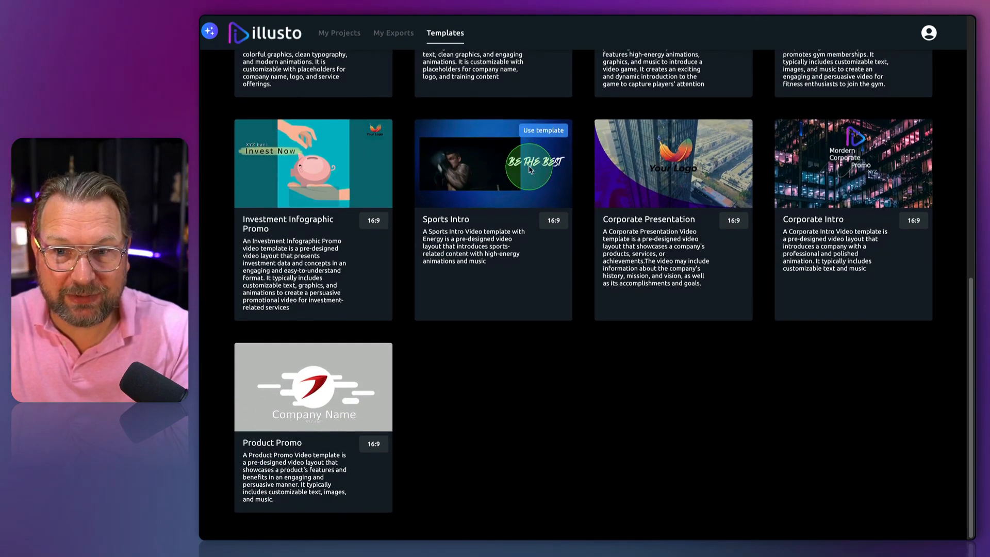
scroll(494, 178, "up", 10)
left_click(428, 226)
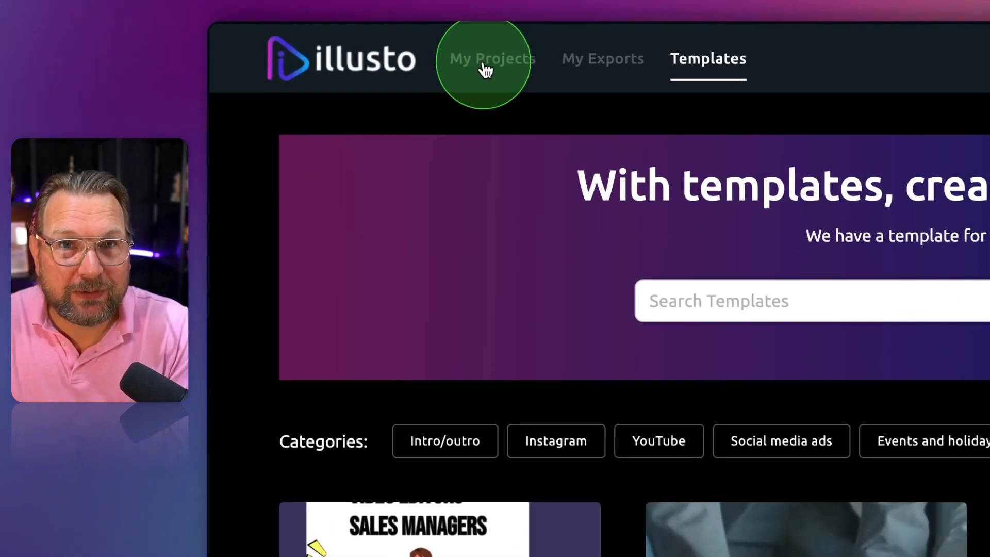
Return to the project list and open the Gym project in the editor.
left_click(484, 61)
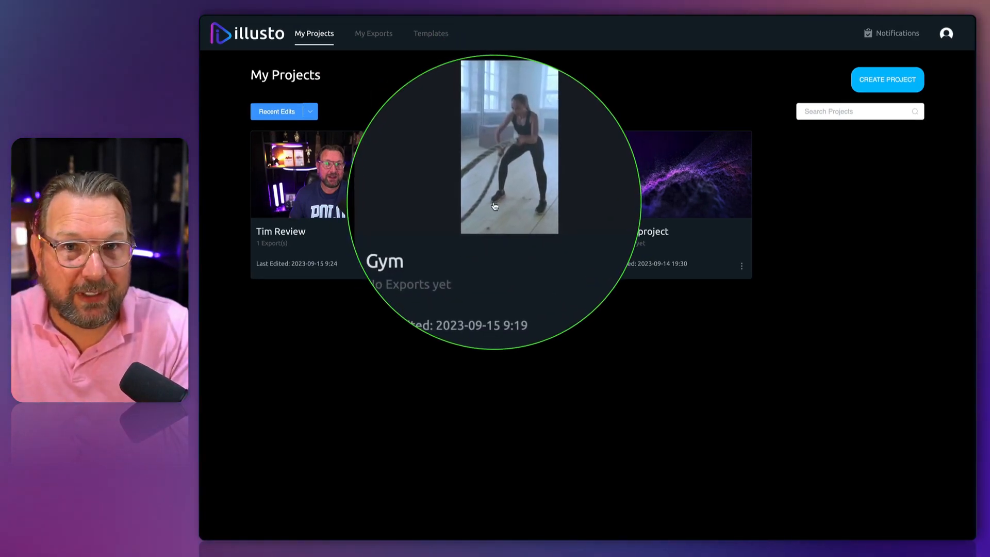
left_click(493, 206)
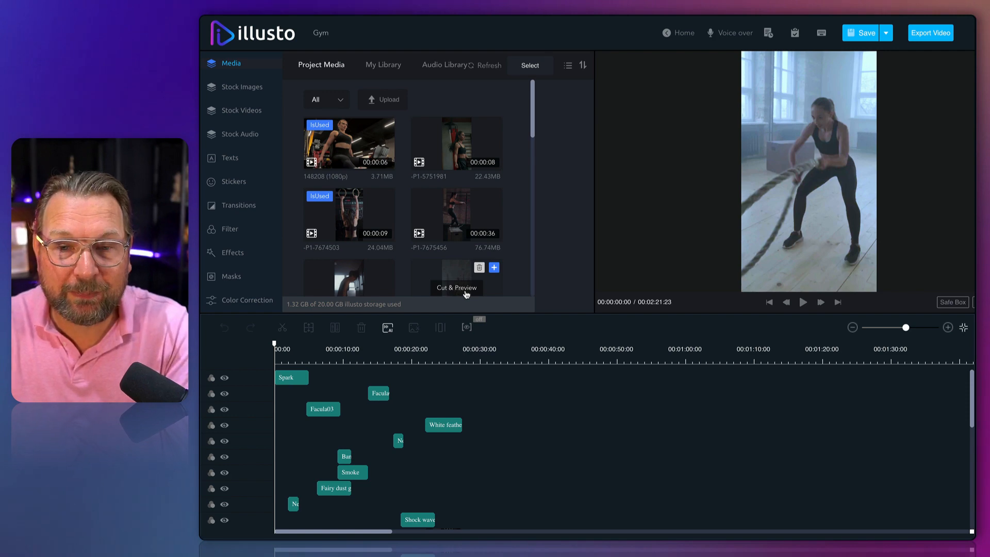
Examine the Gym project's timeline, covering its effect, video and audio tracks.
left_click(453, 269)
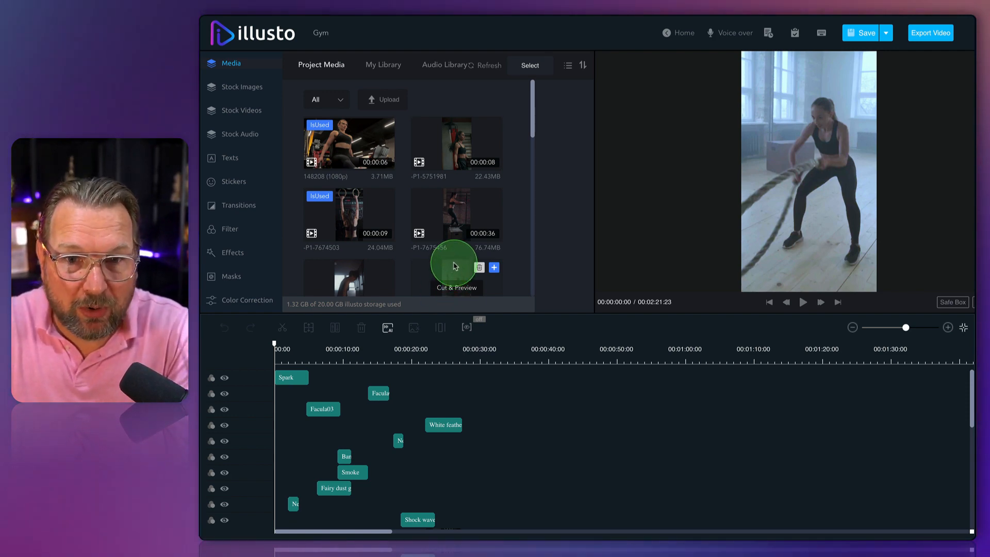
left_click_drag(430, 308, 359, 417)
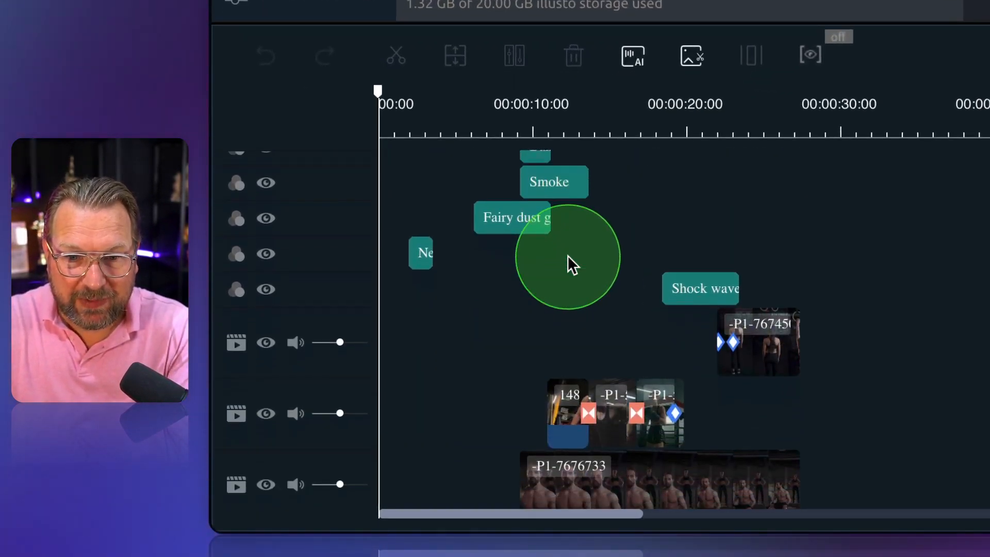
scroll(568, 255, "down", 5)
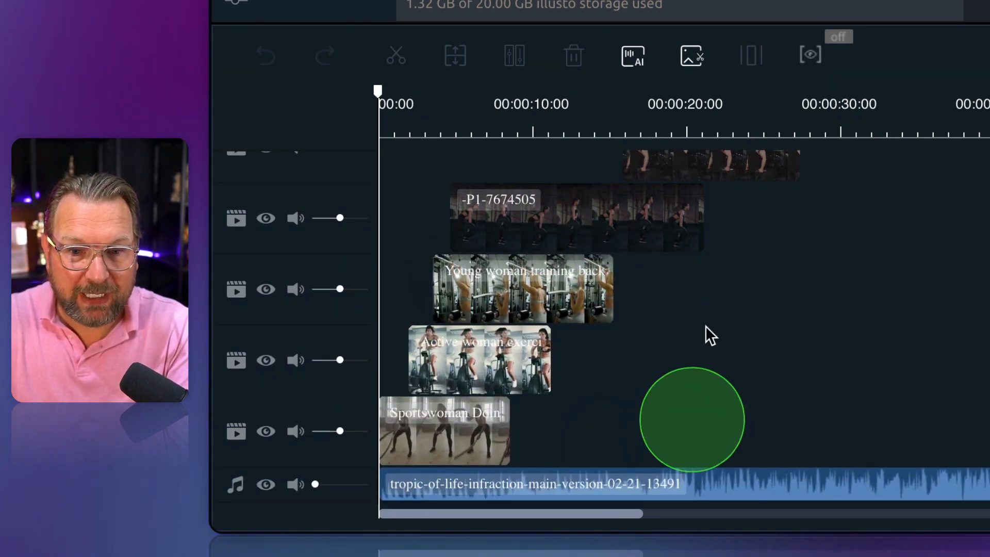
scroll(477, 301, "up", 5)
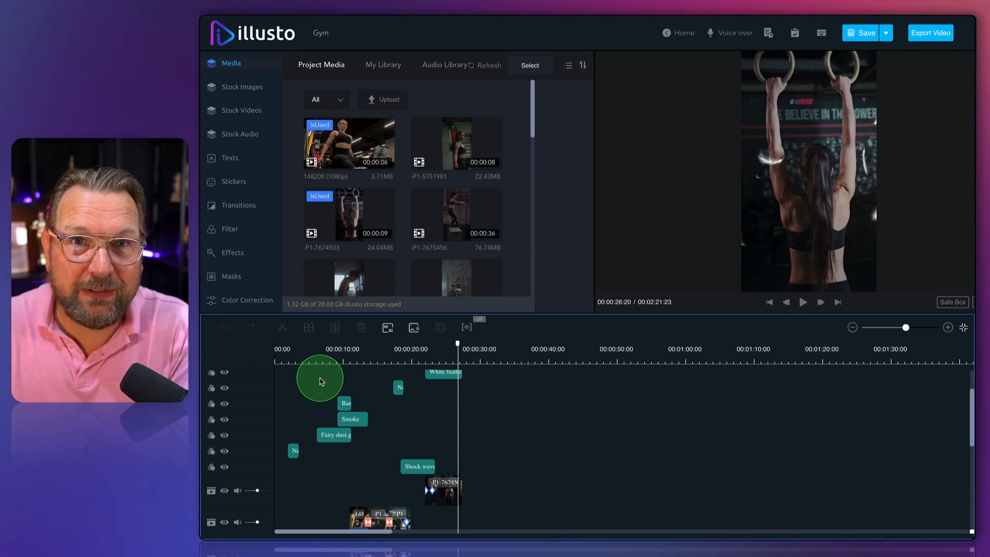
scroll(321, 407, "down", 5)
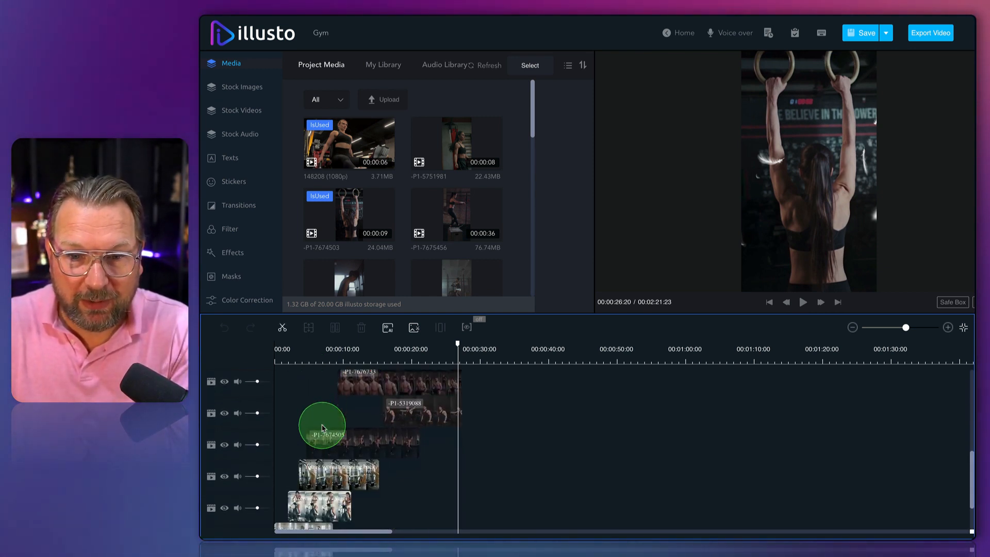
scroll(322, 428, "up", 5)
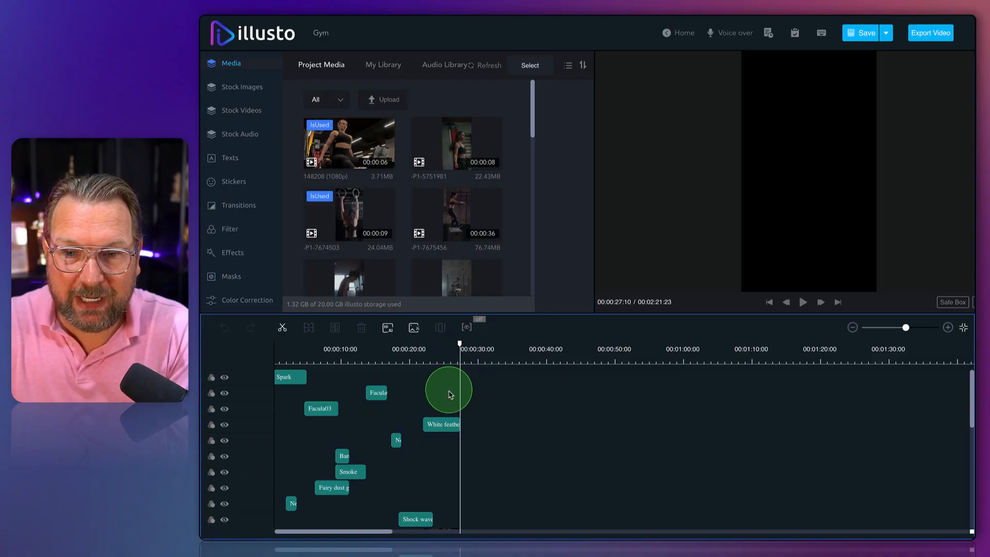
scroll(449, 395, "down", 3)
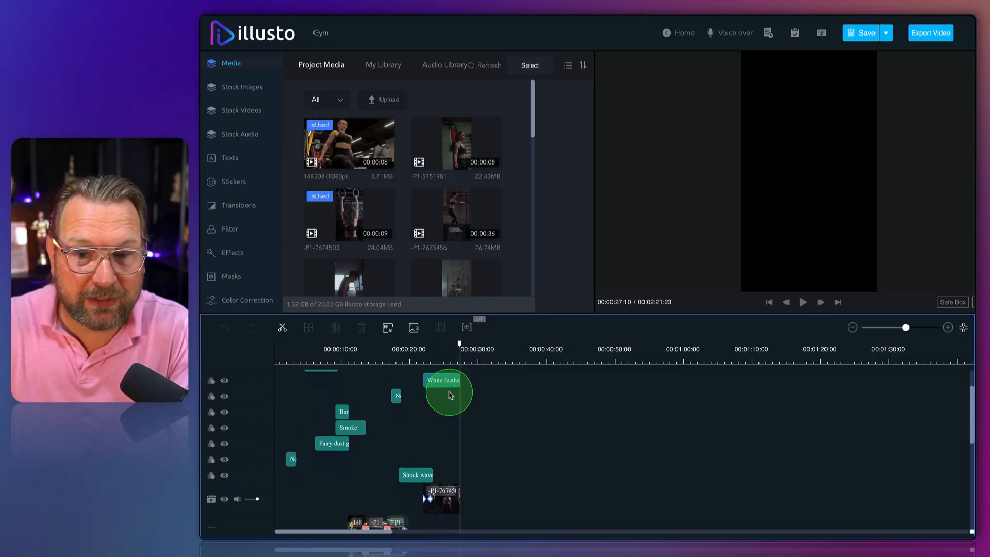
Move the playhead to 00:00:26:21 and look over the clips and effects stacked there.
left_click_drag(459, 345, 455, 346)
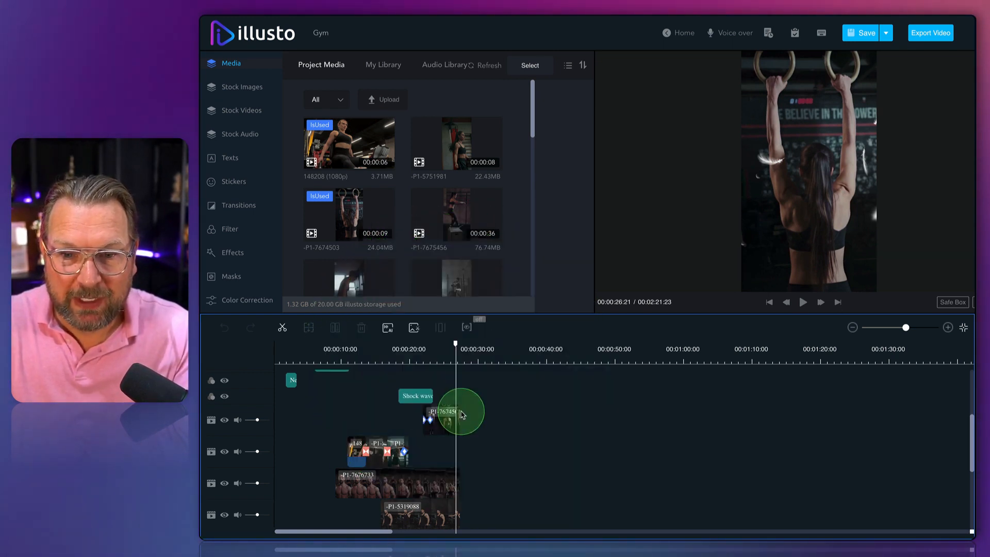
scroll(461, 415, "down", 3)
scroll(461, 416, "up", 5)
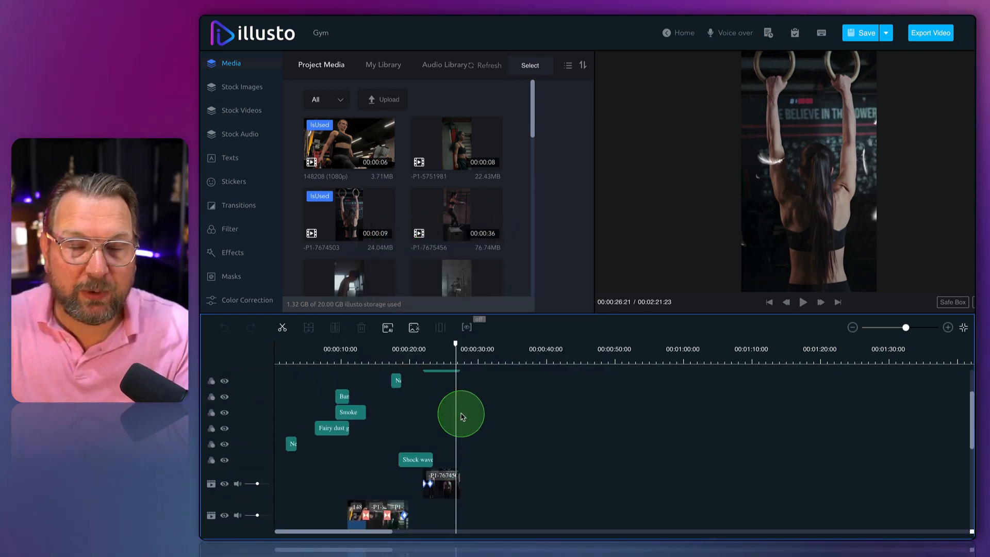
scroll(461, 417, "up", 2)
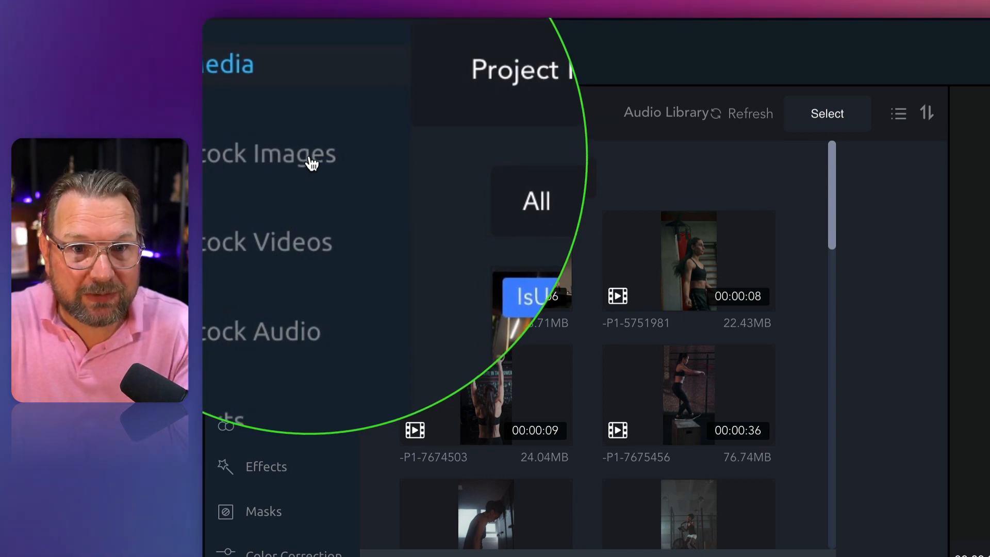
Search the professional stock images for "gym" in landscape orientation, with a brief look at the stock videos.
left_click(311, 161)
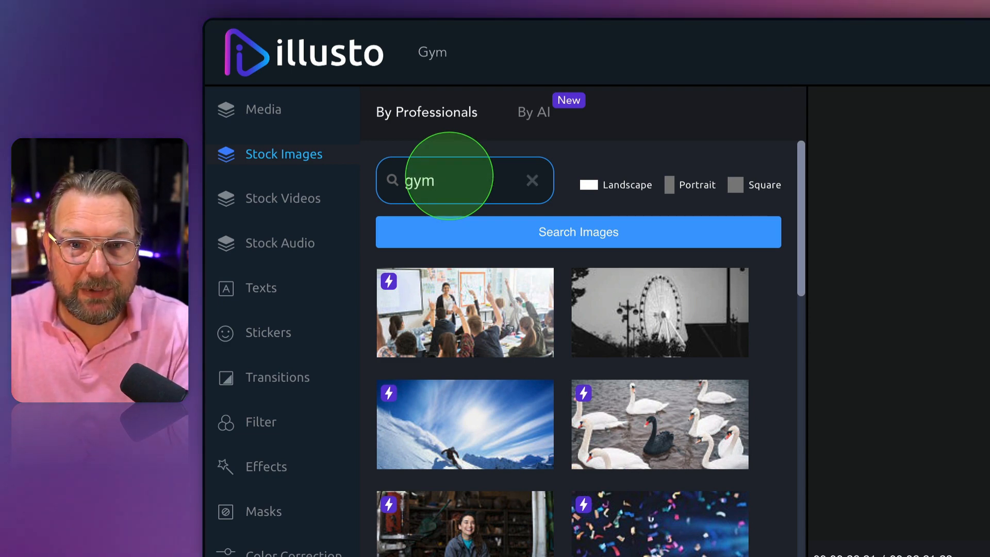
key("Return")
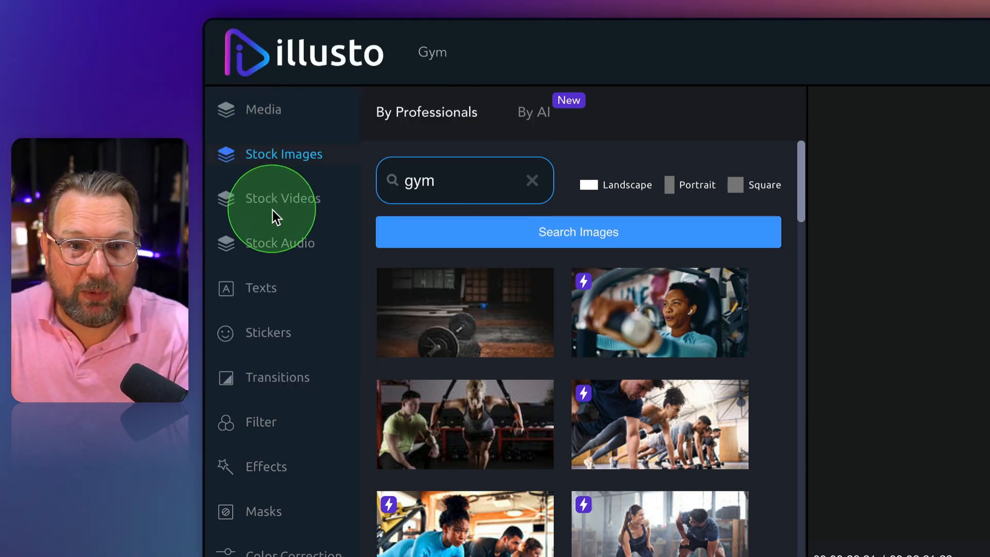
left_click(276, 207)
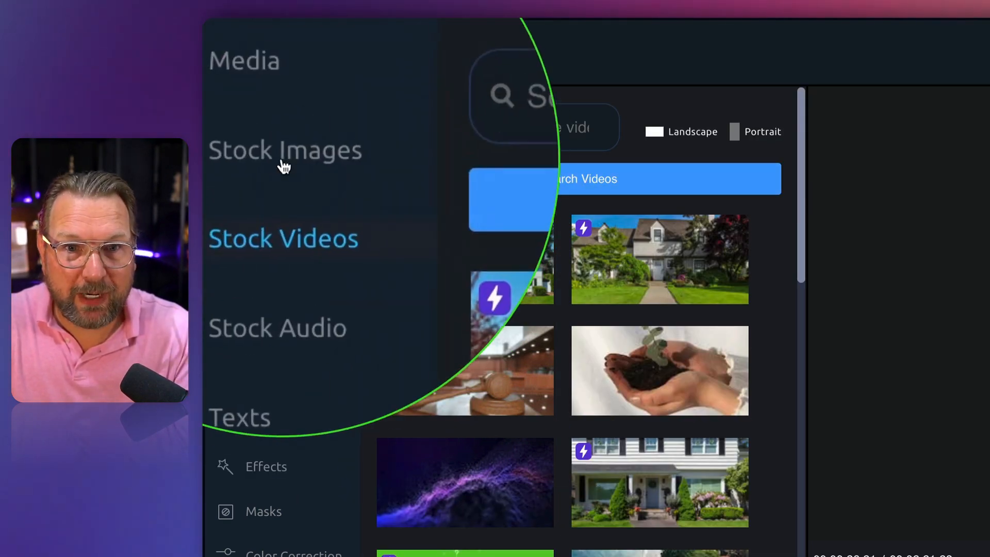
left_click(283, 160)
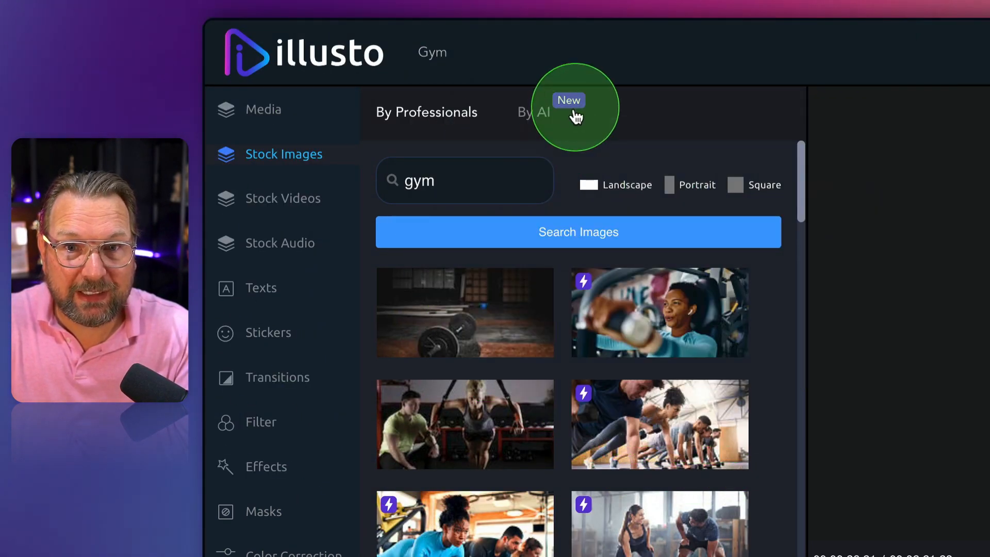
Generate AI stock images in the Photos style from the prompt "Man in the gym" and review them.
left_click(536, 112)
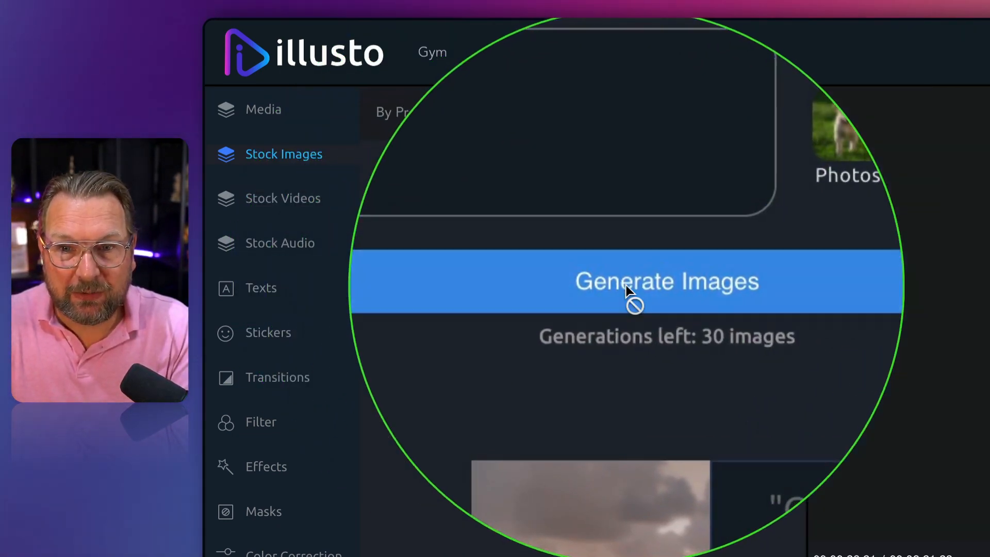
left_click(539, 285)
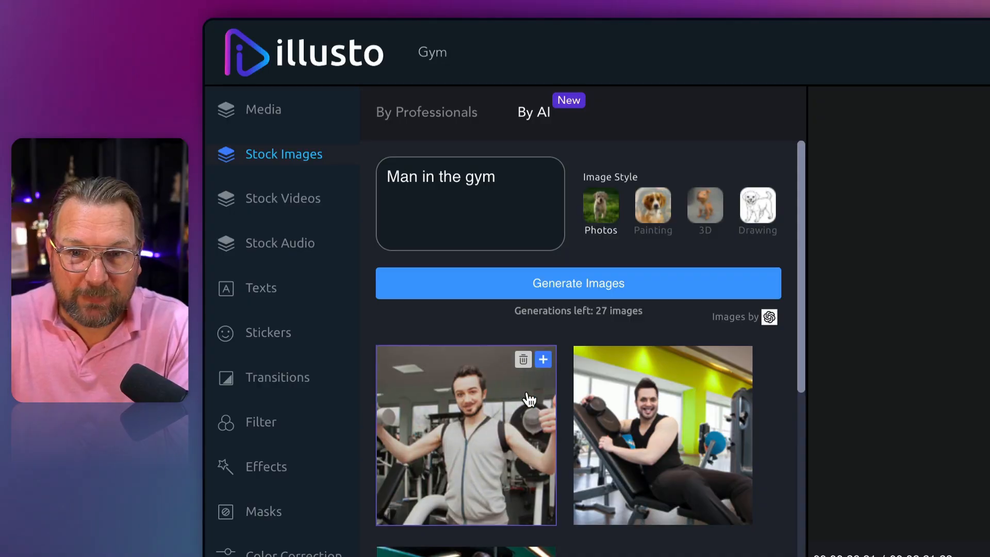
left_click(554, 417)
scroll(554, 416, "down", 2)
scroll(552, 409, "down", 2)
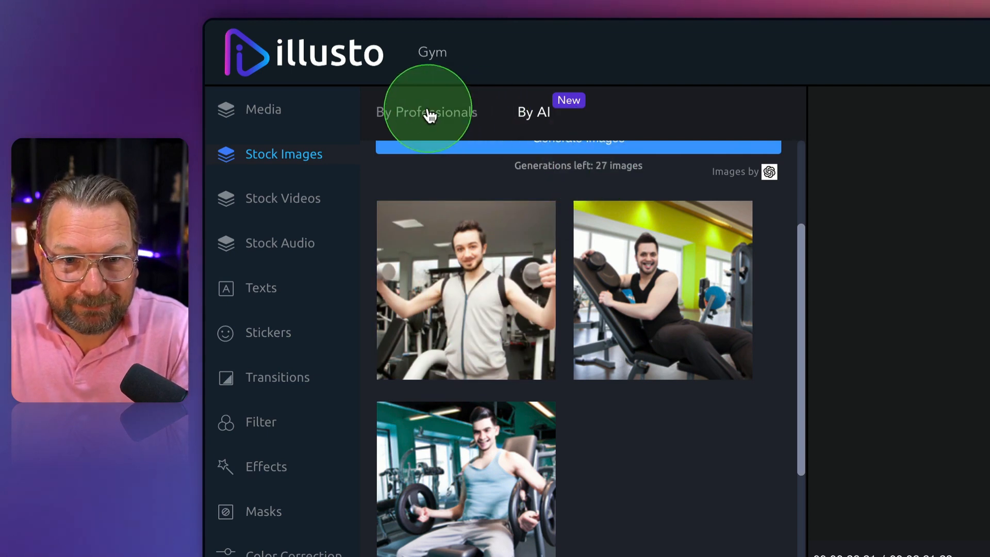
Search the stock videos for "gym" in portrait orientation.
left_click(287, 203)
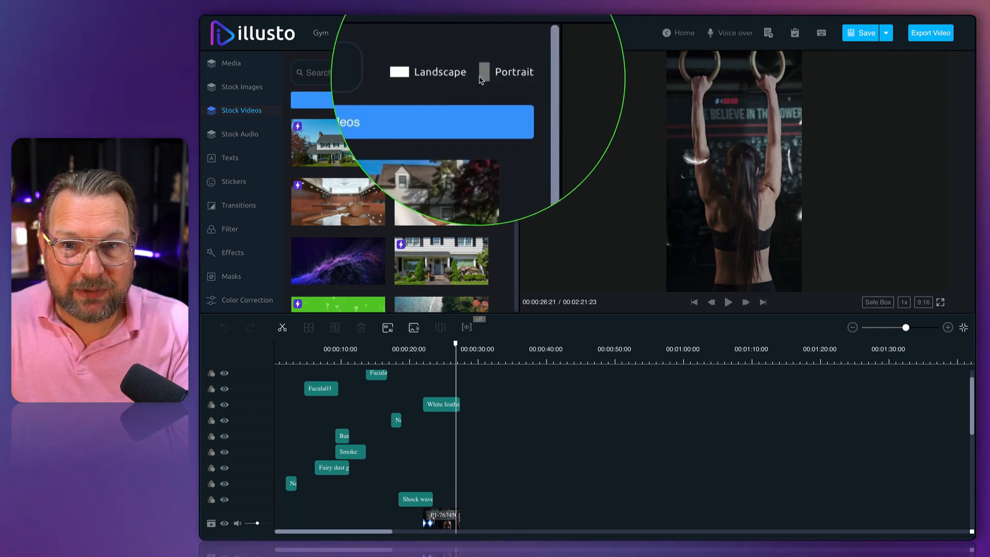
left_click(481, 76)
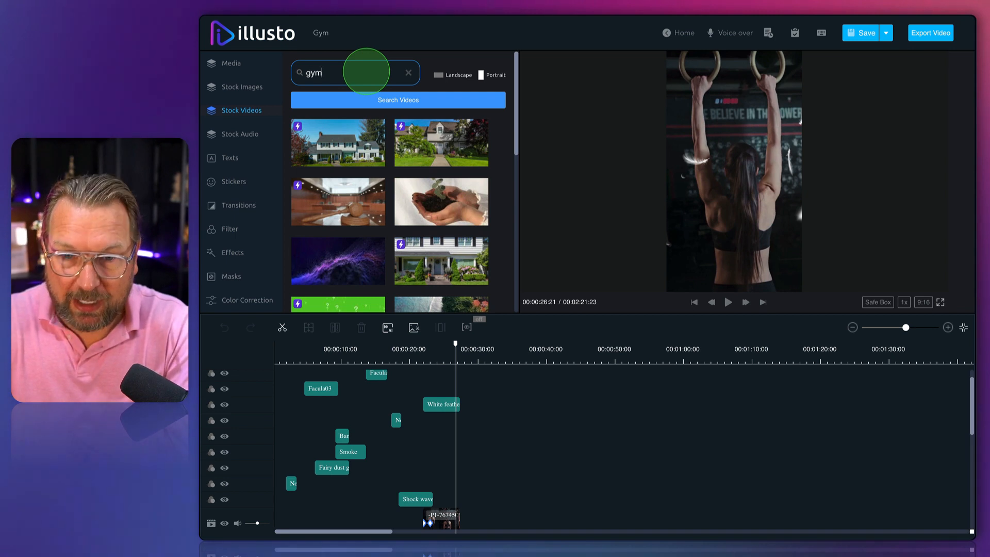
left_click(371, 99)
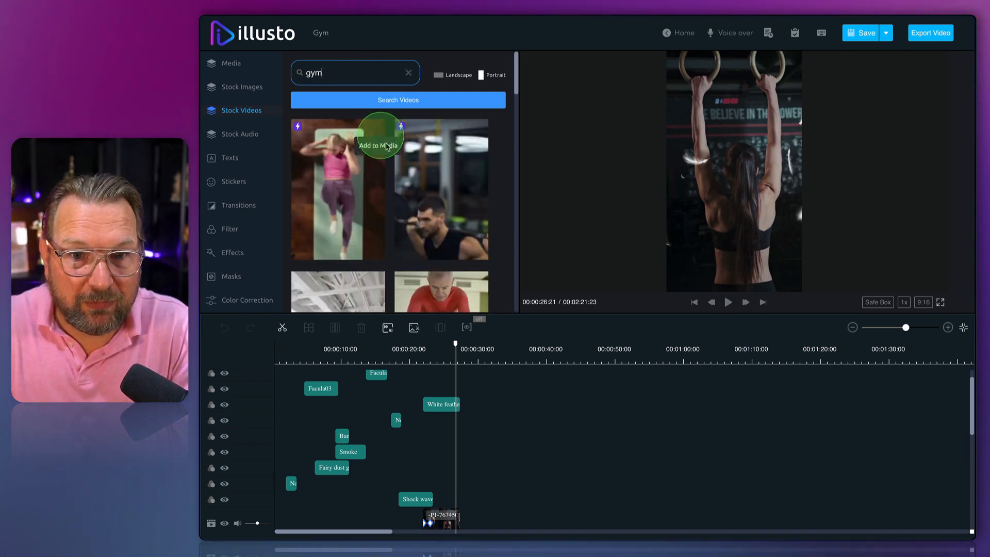
Add the portrait stock video of a man beneath gymnastic rings to the project media.
scroll(388, 146, "down", 4)
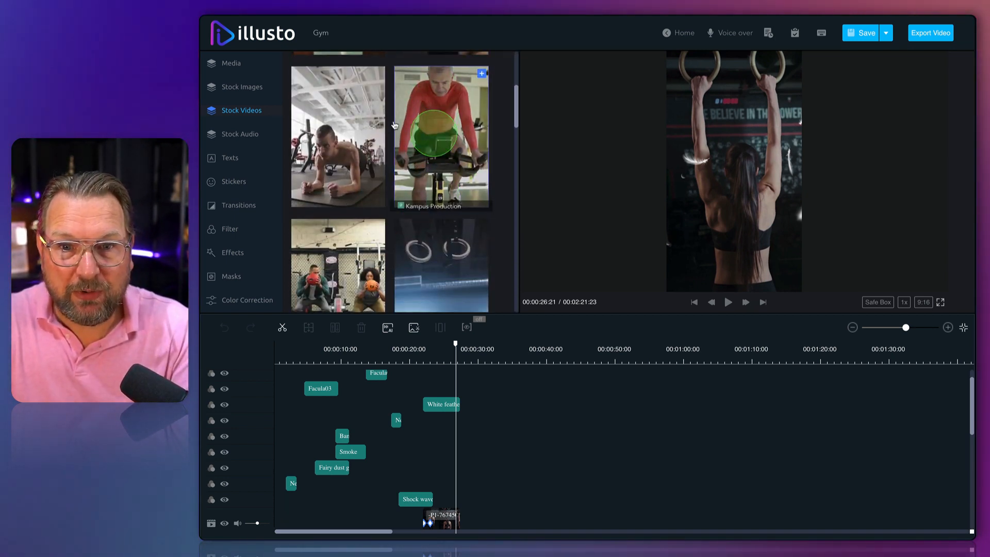
scroll(395, 124, "down", 3)
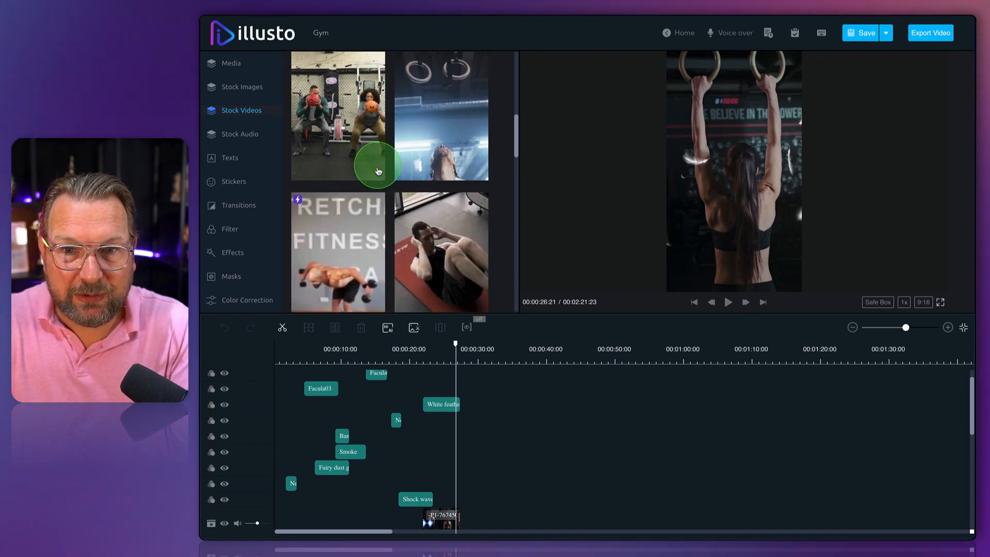
scroll(379, 172, "up", 1)
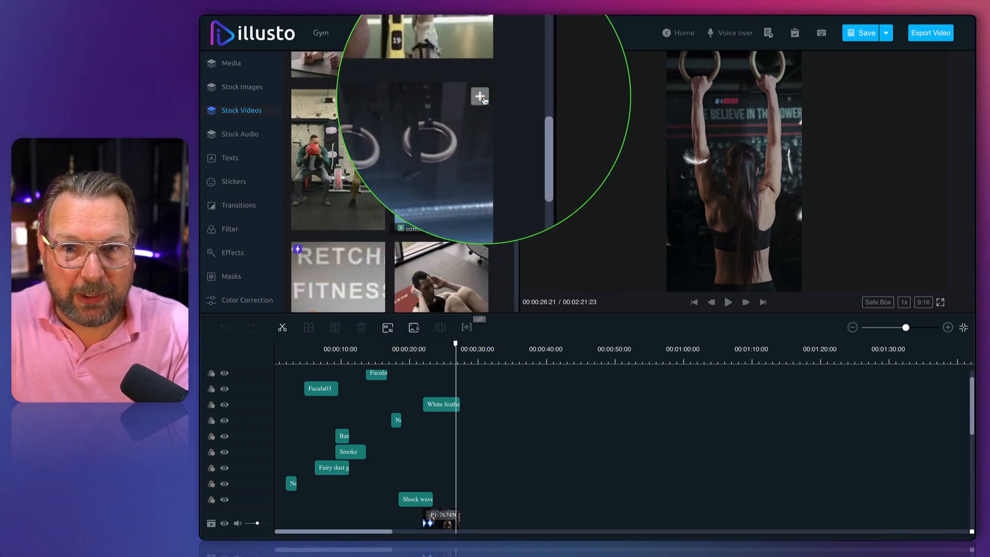
left_click(483, 98)
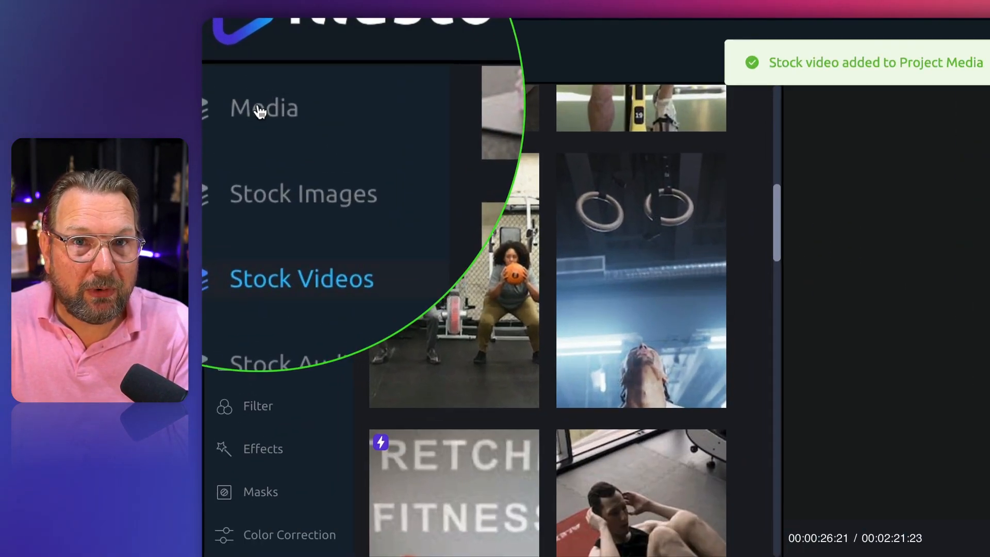
Look over the project media, the personal media library and the audio library.
left_click(232, 64)
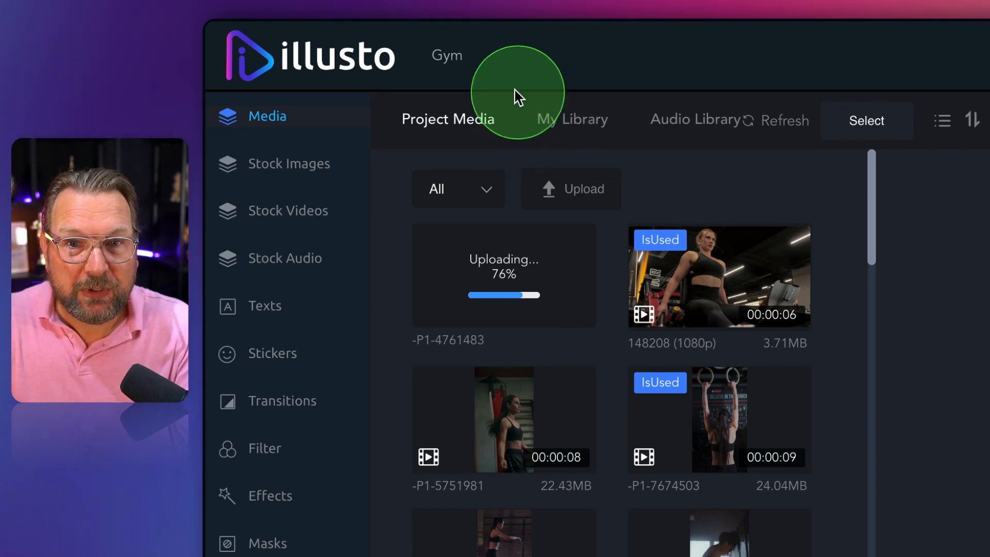
left_click(578, 121)
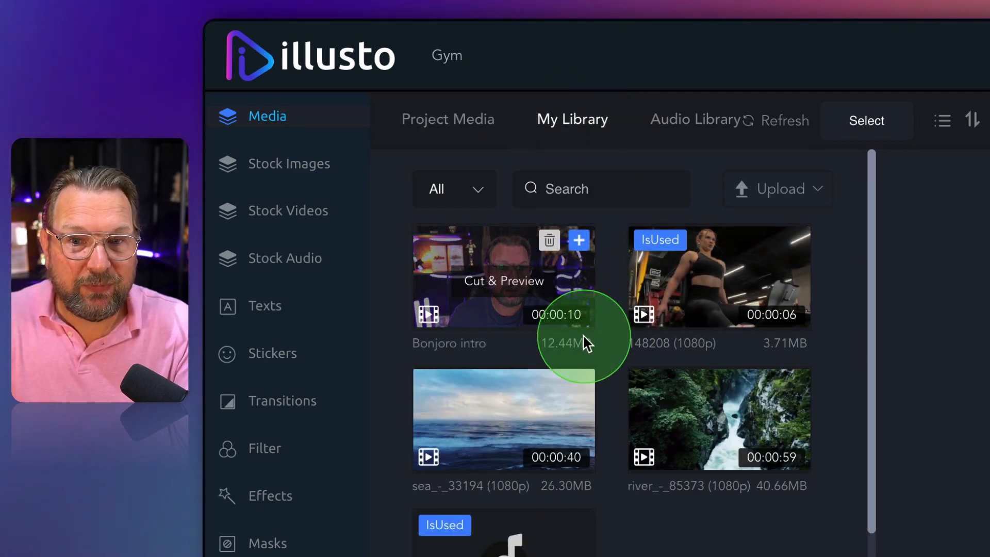
scroll(585, 338, "down", 1)
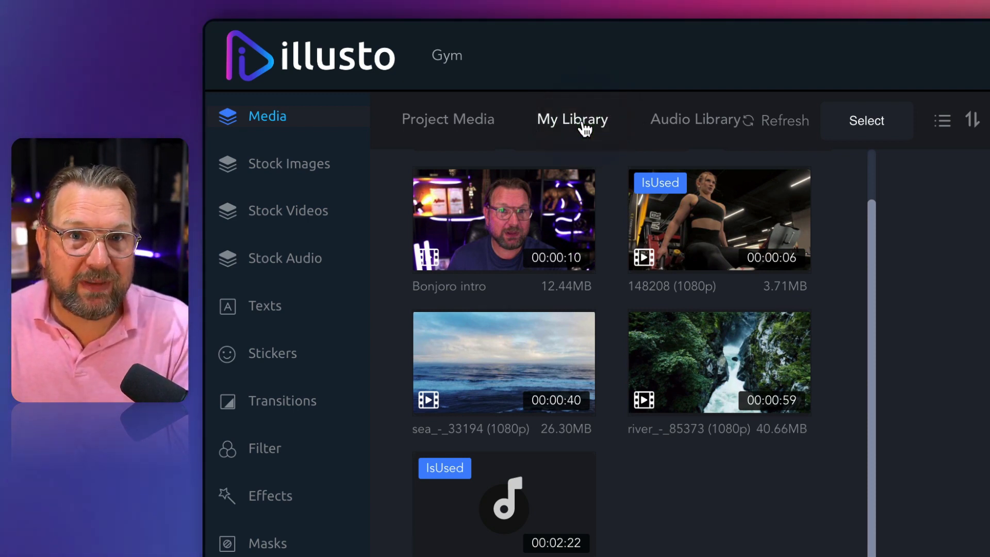
left_click(547, 119)
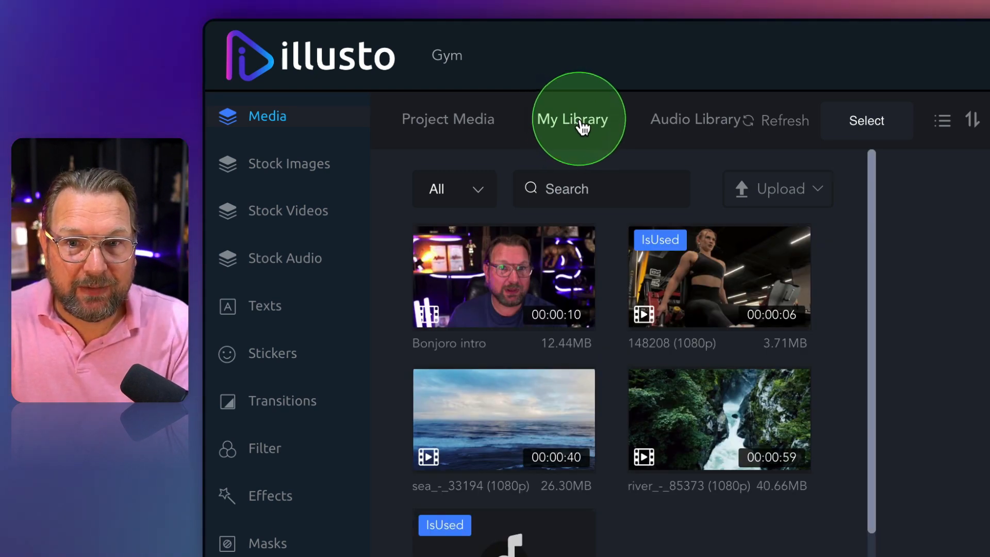
left_click(691, 123)
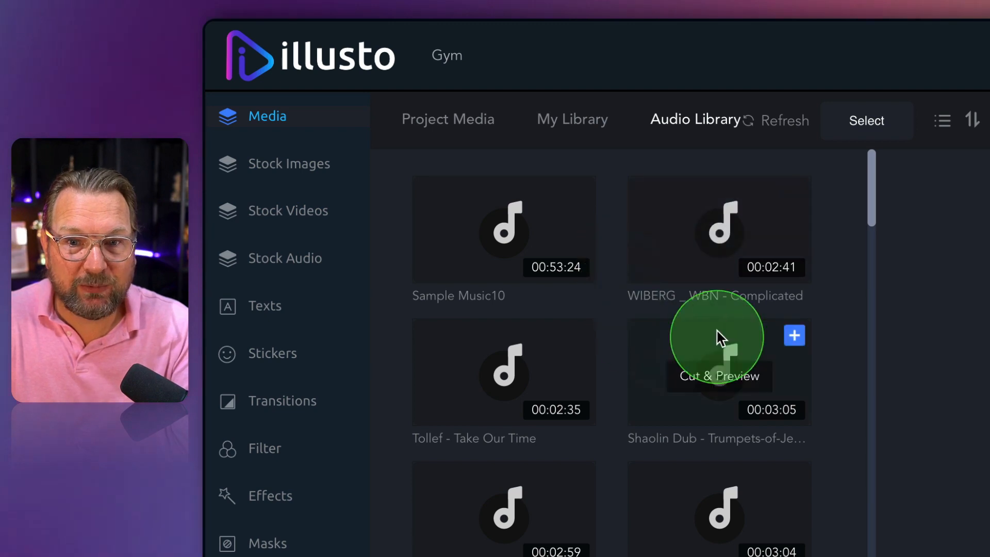
scroll(722, 342, "down", 5)
scroll(712, 338, "up", 5)
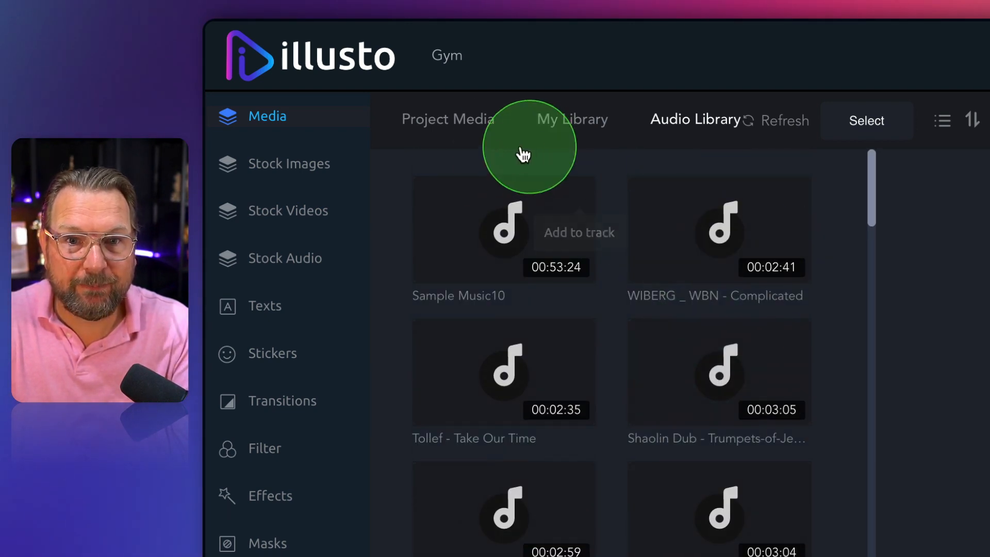
Add the project clip -P1-4761483 to the timeline and place it directly after the -P1-7674503 clip on the same track.
left_click(459, 130)
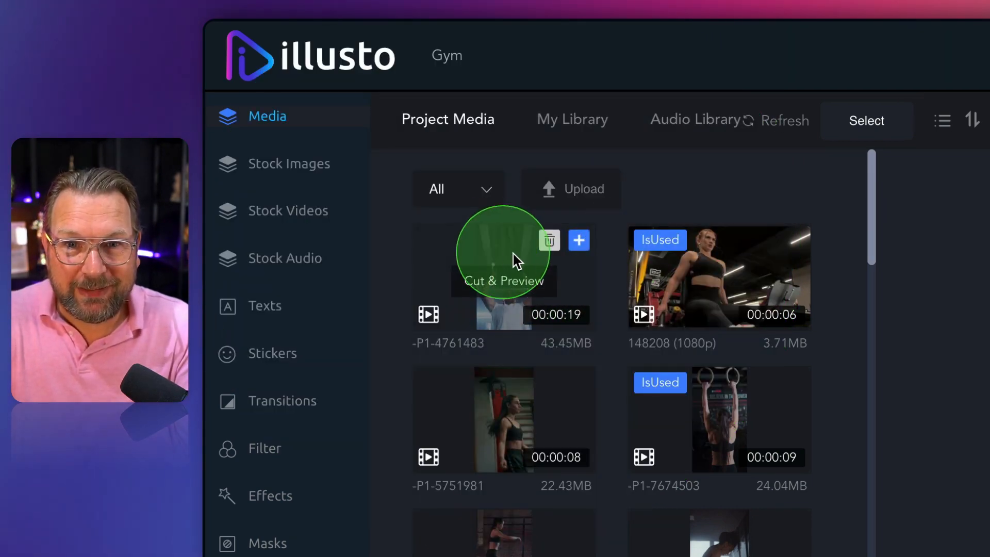
left_click(581, 245)
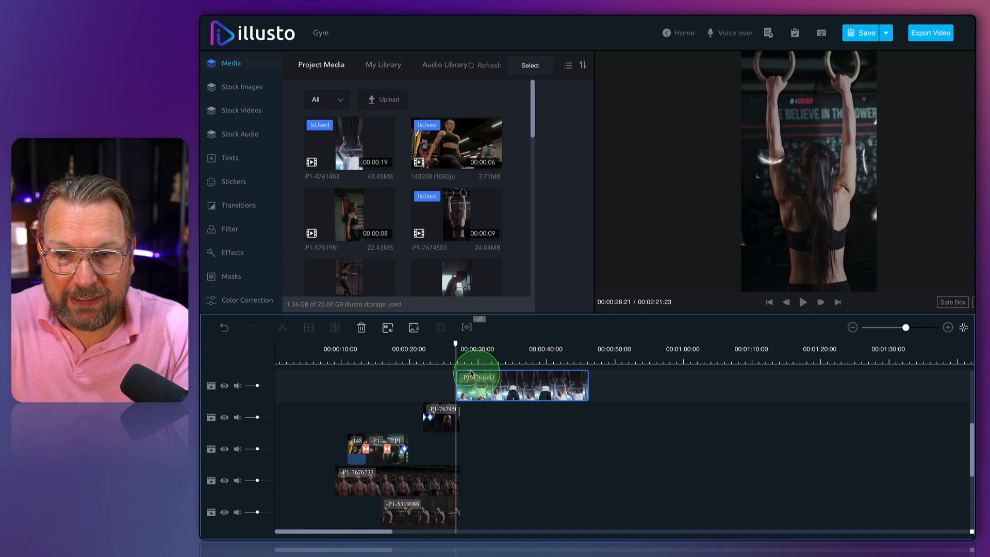
scroll(471, 373, "up", 2)
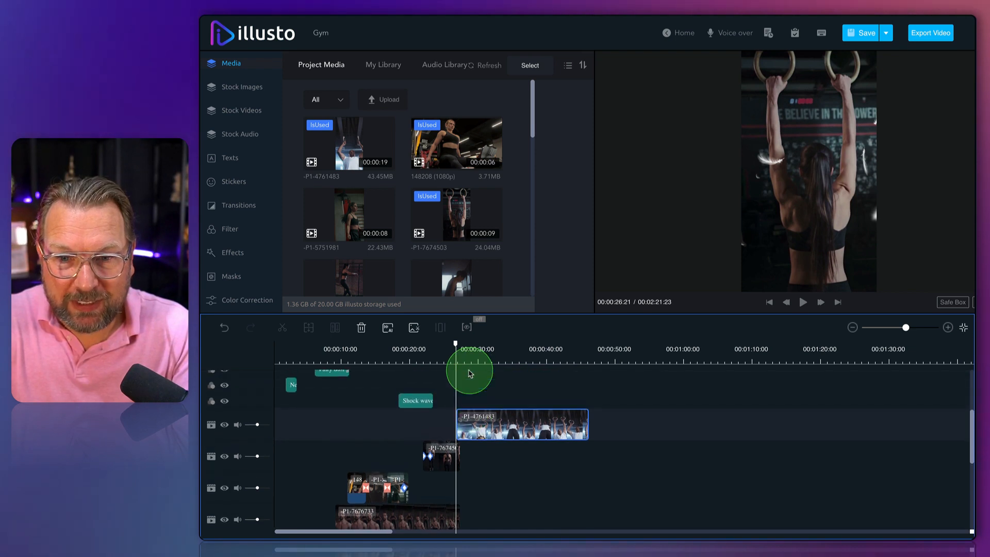
mouse_move(455, 349)
left_mouse_down()
mouse_move(469, 348)
mouse_move(450, 344)
left_mouse_up()
left_click(467, 419)
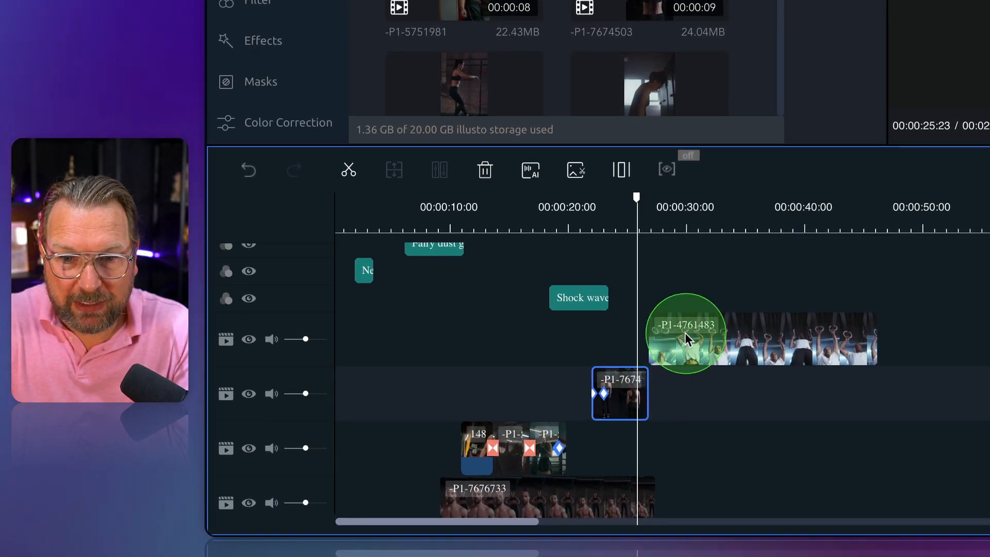
mouse_move(685, 338)
left_mouse_down()
mouse_move(697, 378)
mouse_move(683, 391)
mouse_move(708, 343)
mouse_move(663, 338)
mouse_move(681, 353)
mouse_move(676, 332)
mouse_move(684, 343)
mouse_move(669, 340)
left_mouse_up()
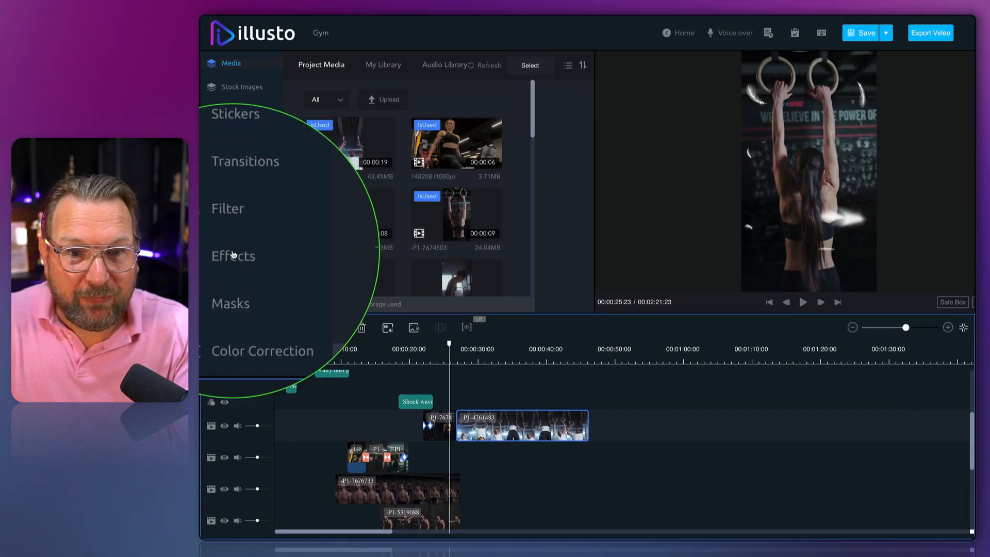
Look through the available texture effects.
left_click(231, 255)
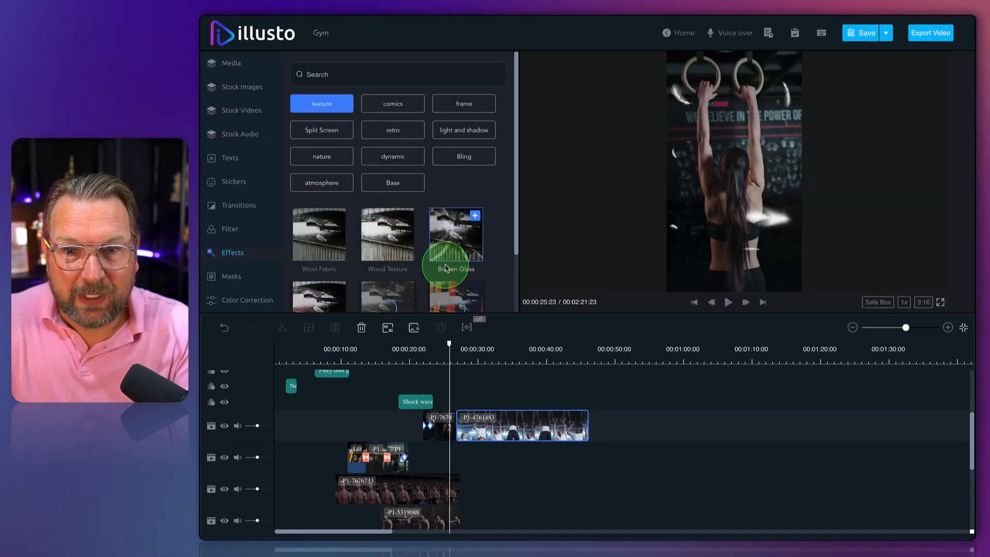
scroll(446, 268, "down", 1)
mouse_move(446, 268)
scroll(446, 268, "down", 1)
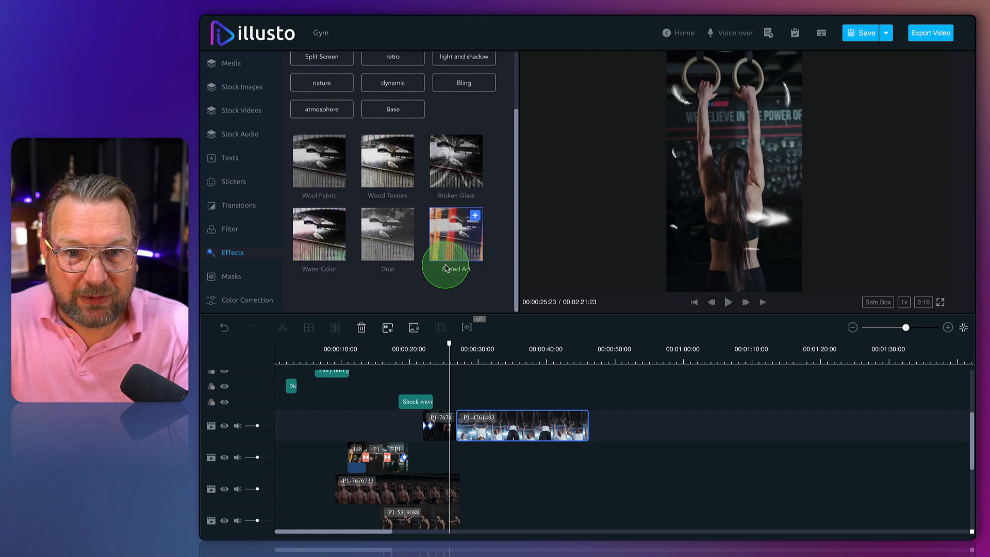
Place a General transition at the cut between the -P1-7674503 and -P1-4761483 clips.
left_click(235, 207)
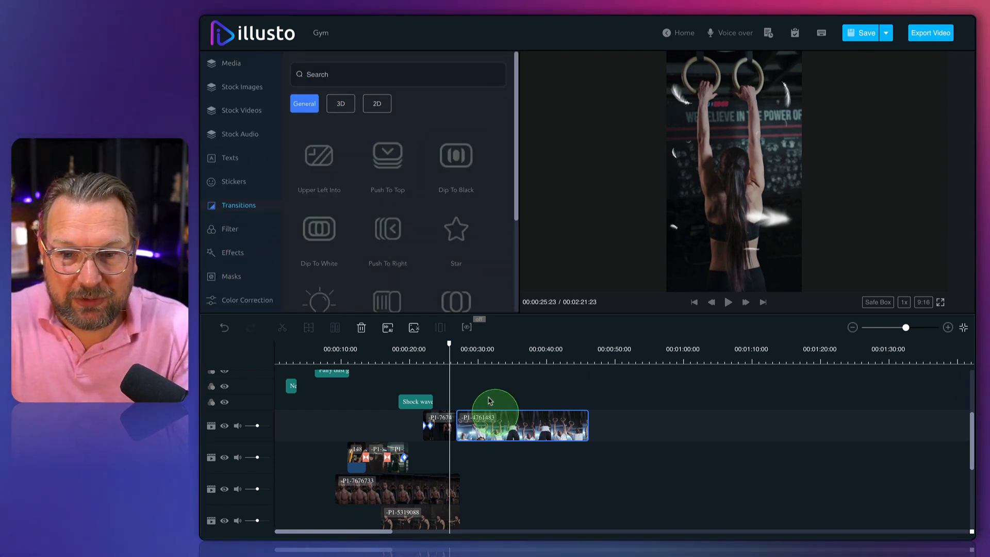
left_click_drag(450, 349, 453, 350)
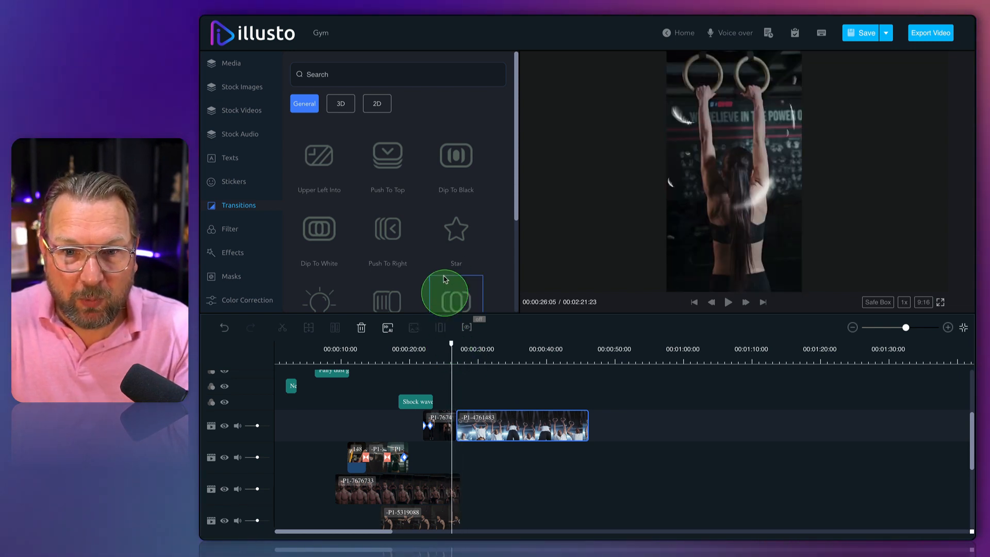
scroll(446, 258, "down", 3)
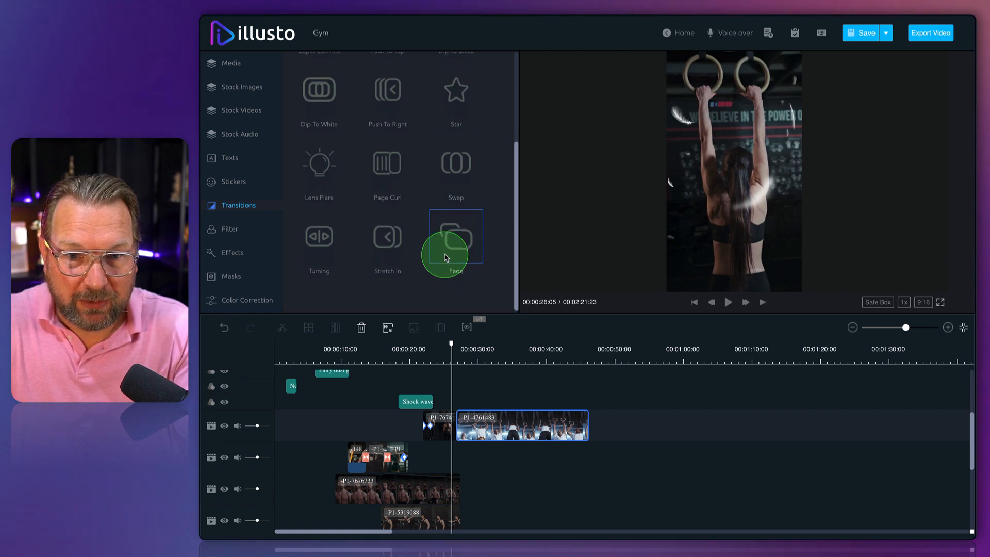
scroll(463, 182, "up", 2)
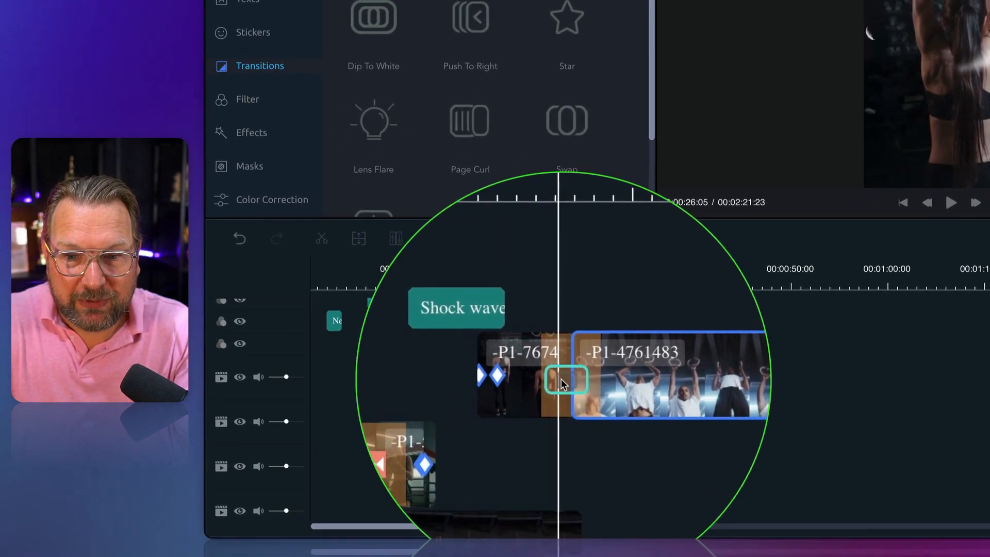
mouse_move(561, 379)
left_mouse_down()
mouse_move(569, 380)
mouse_move(456, 412)
mouse_move(568, 369)
left_mouse_up()
left_click_drag(568, 369, 567, 369)
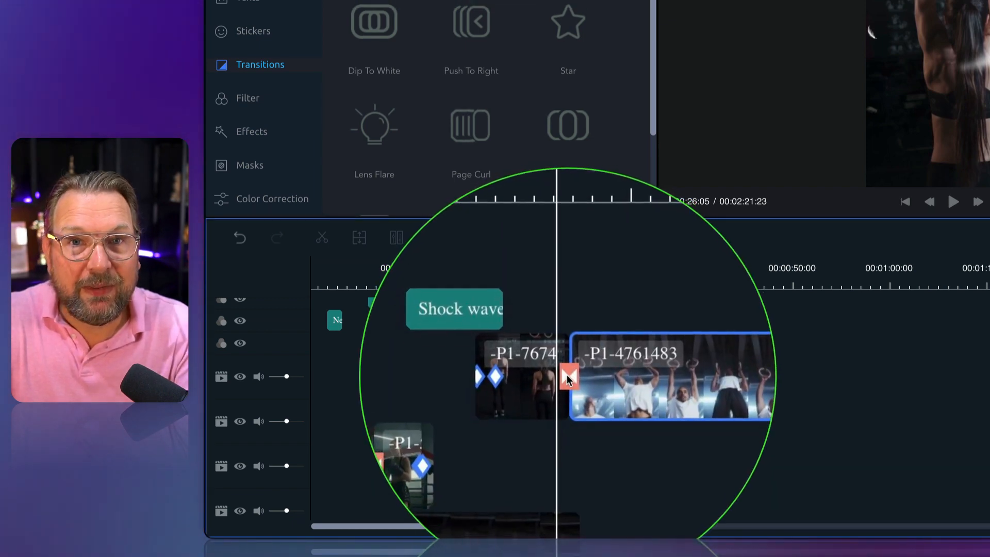
Preview the new transition by playing the timeline from 00:00:25:19, stopping at 00:00:29:13.
left_click_drag(562, 264, 557, 268)
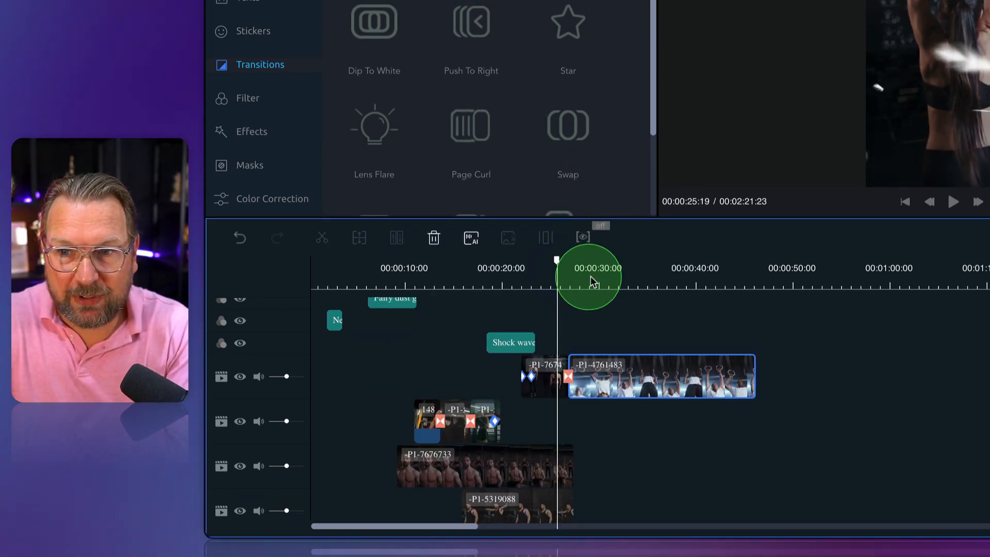
key("space")
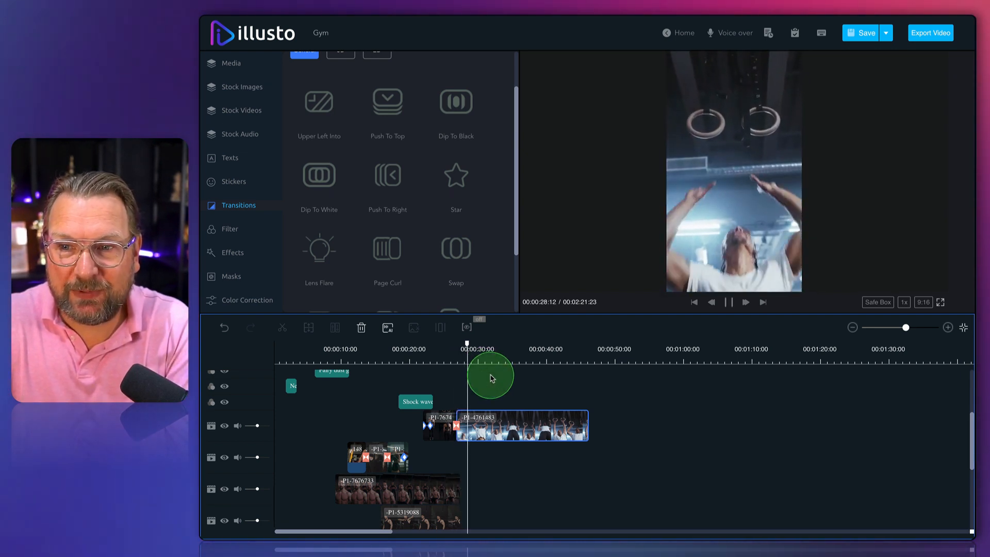
key("space")
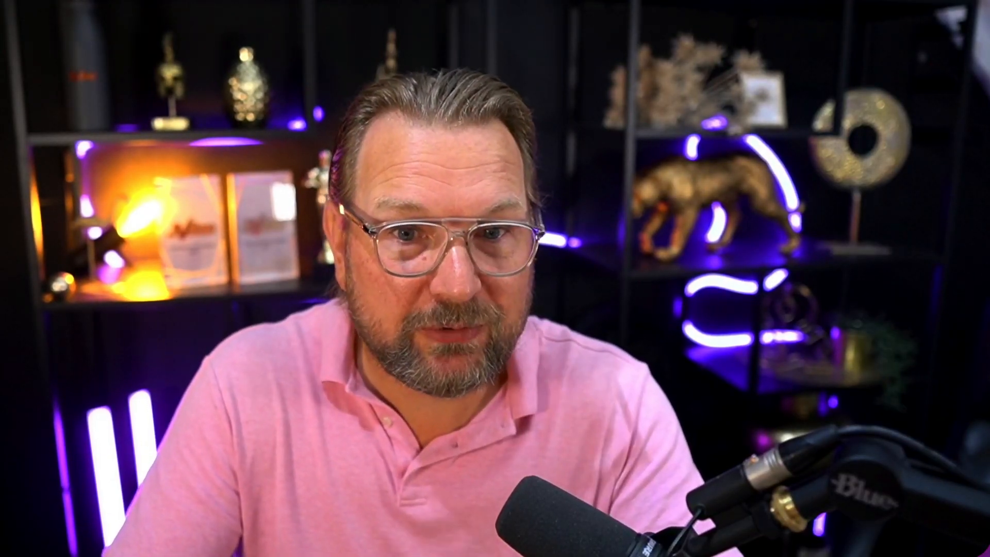
Browse the full set of General transitions.
left_click(323, 135)
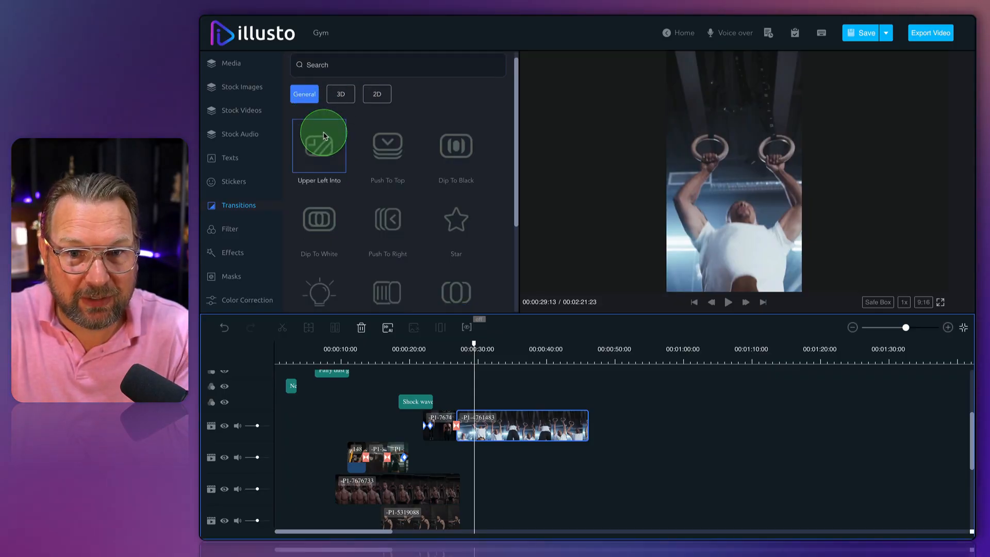
scroll(323, 135, "down", 2)
left_click(323, 132)
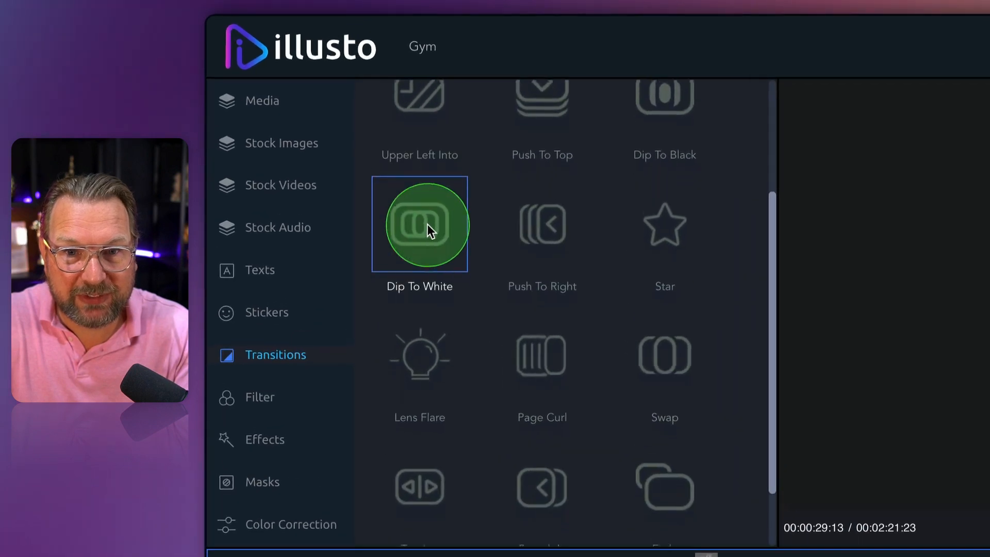
scroll(323, 132, "down", 2)
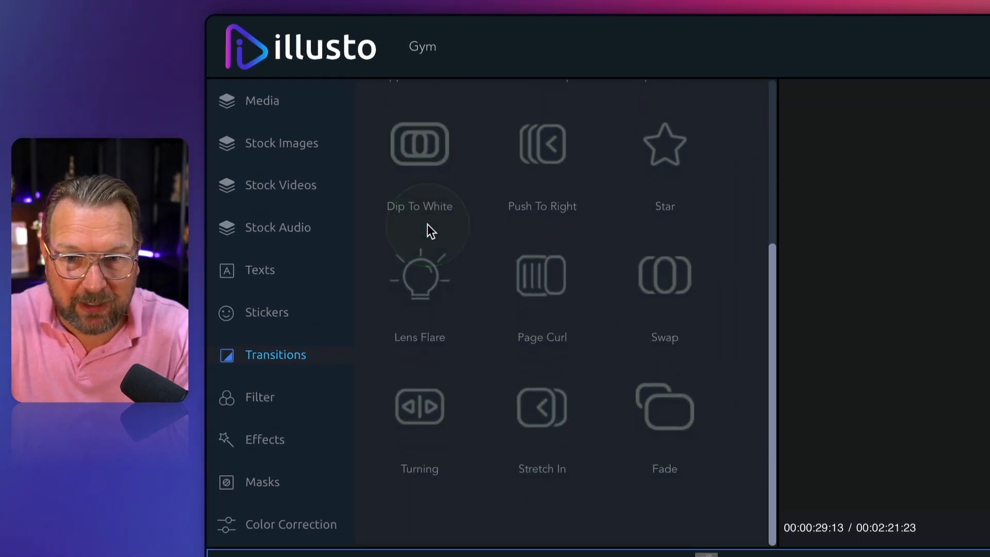
left_click(513, 252)
scroll(512, 251, "up", 5)
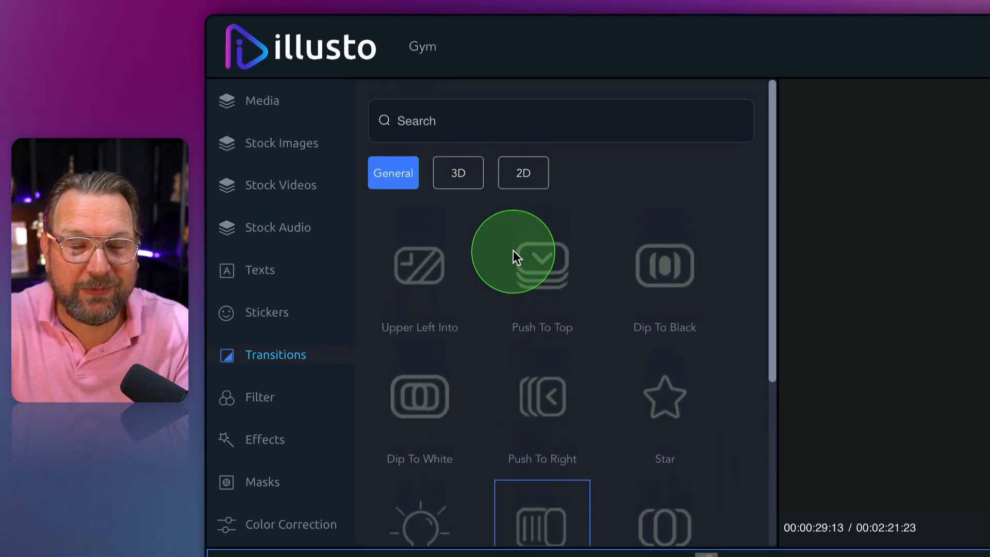
Browse the animated previews of the 3D transitions.
left_click(458, 173)
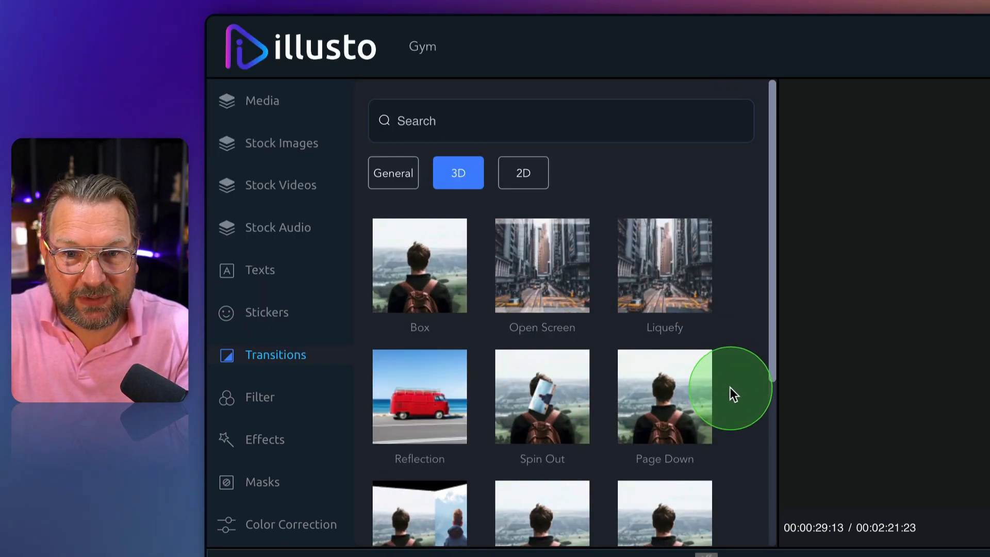
scroll(730, 387, "down", 2)
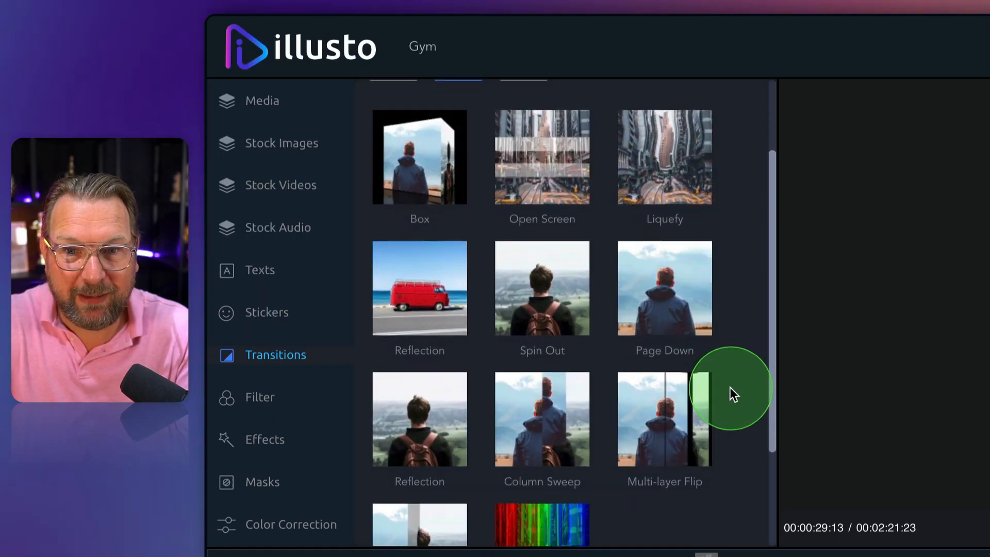
scroll(732, 386, "down", 2)
scroll(732, 386, "up", 4)
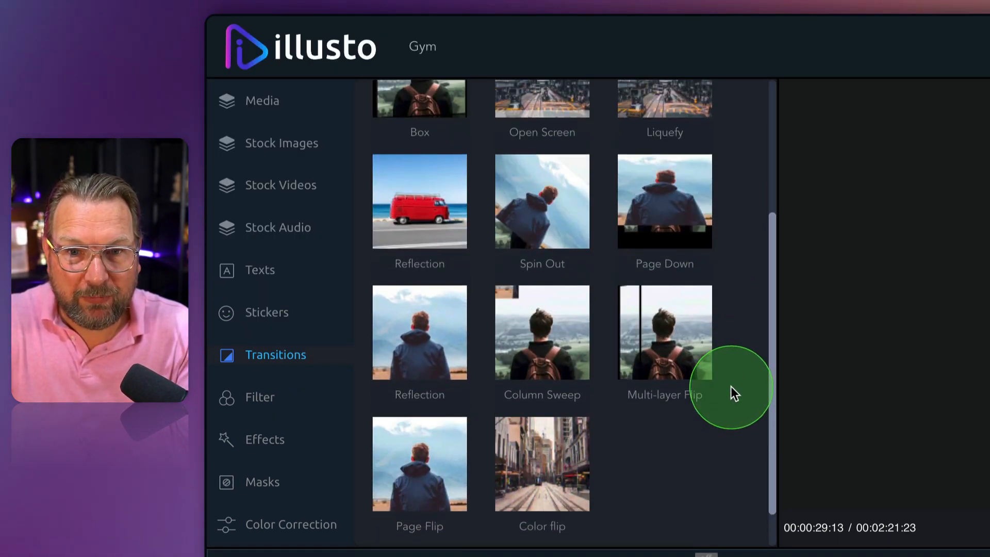
Browse the animated previews of the 2D transitions.
left_click(528, 175)
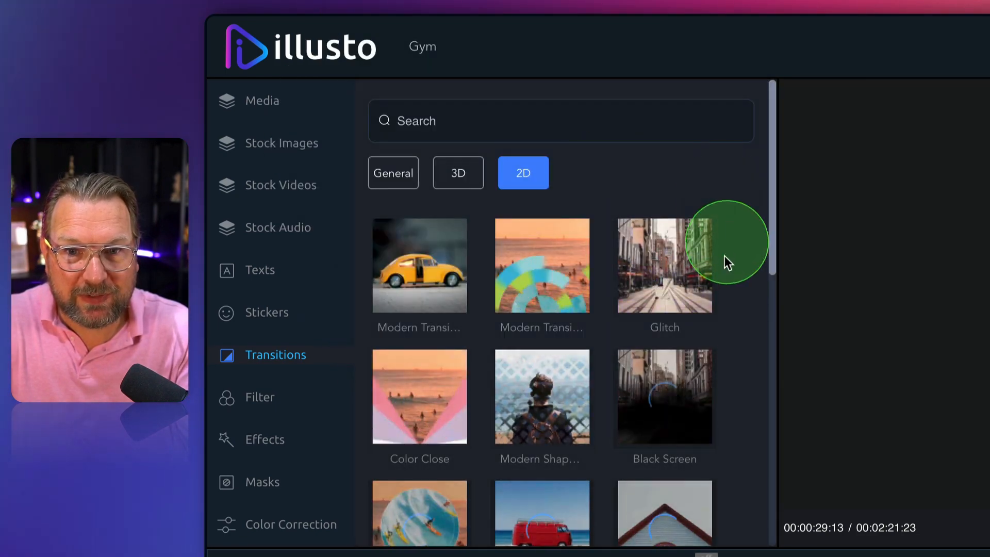
scroll(731, 285, "down", 2)
scroll(731, 284, "down", 6)
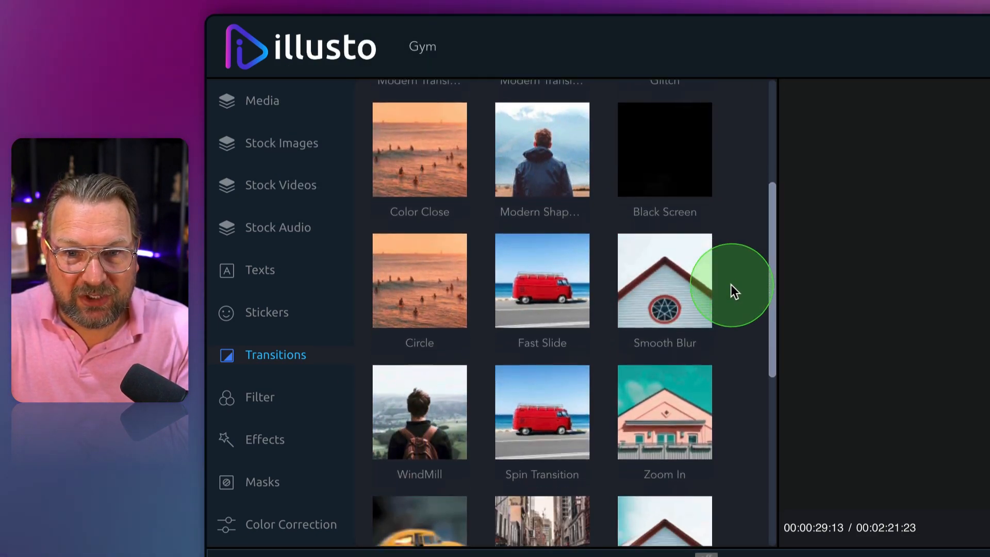
scroll(733, 287, "down", 5)
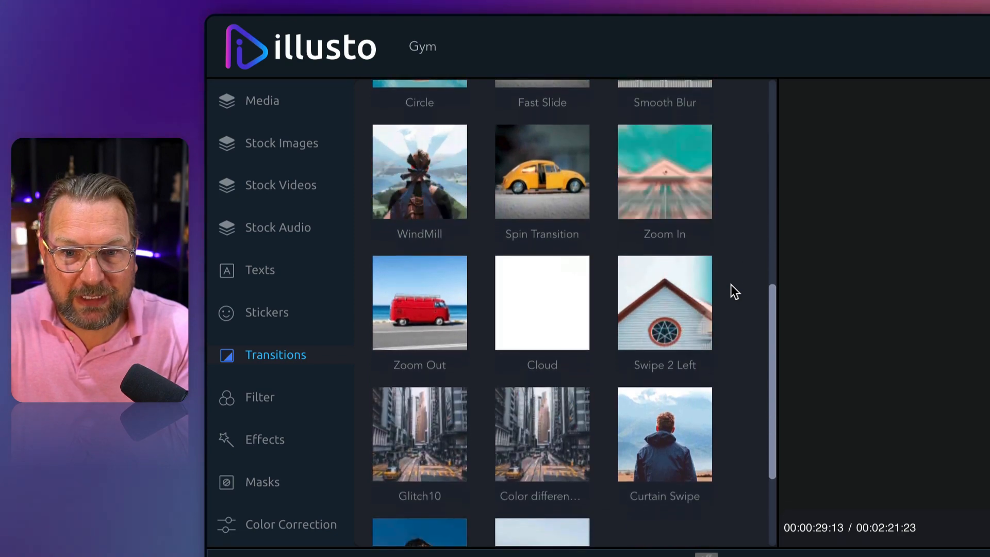
Apply the Color difference transition between the last two timeline clips and preview it by playing from 00:00:25:15.
scroll(732, 284, "down", 1)
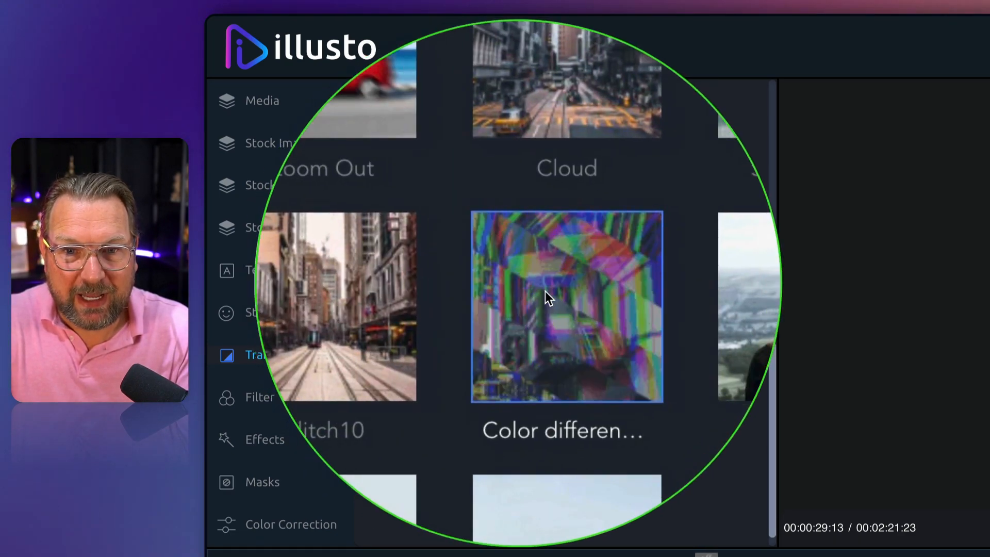
left_click(543, 290)
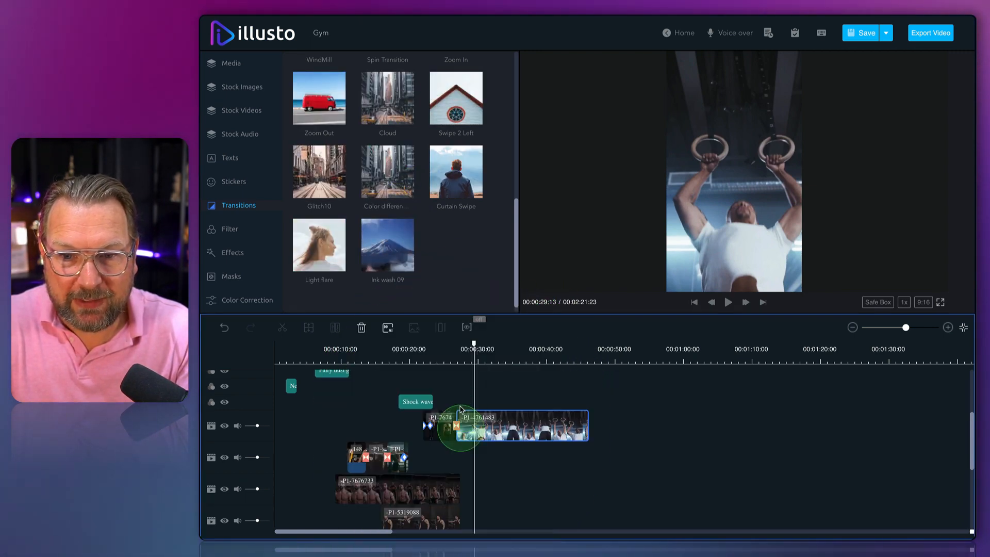
left_click(447, 364)
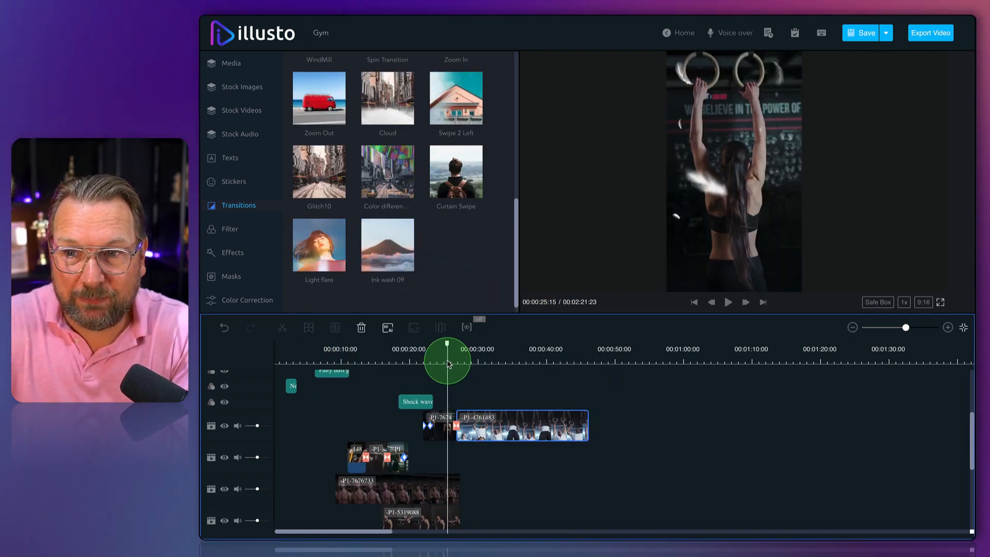
key("space")
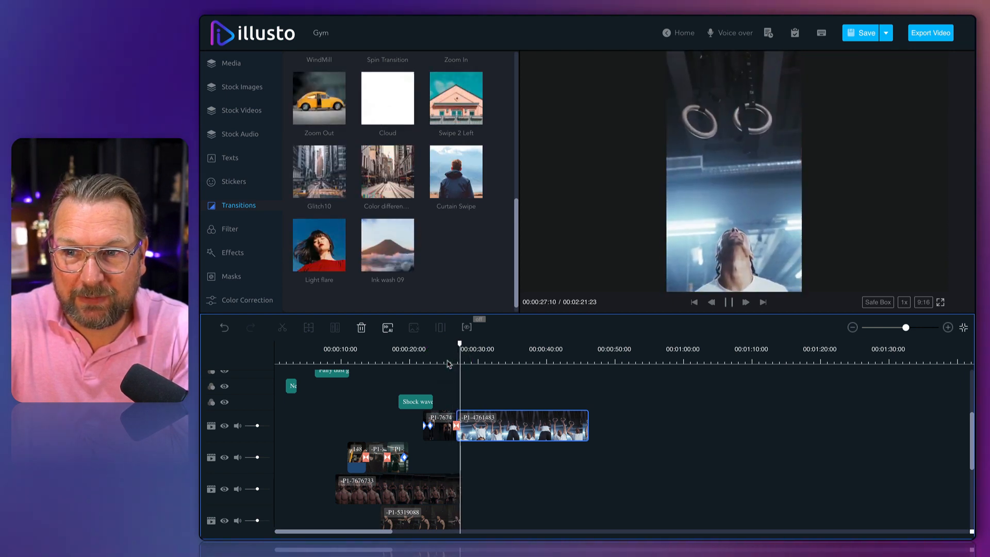
key("space")
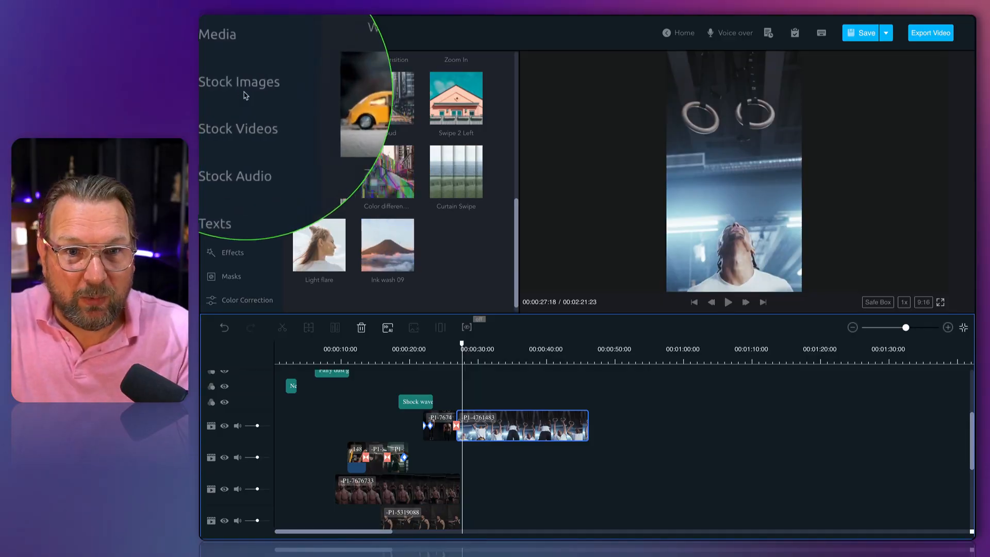
Look over the stock images and stock videos, and browse the SFX category of the stock audio.
left_click(244, 94)
left_click(242, 112)
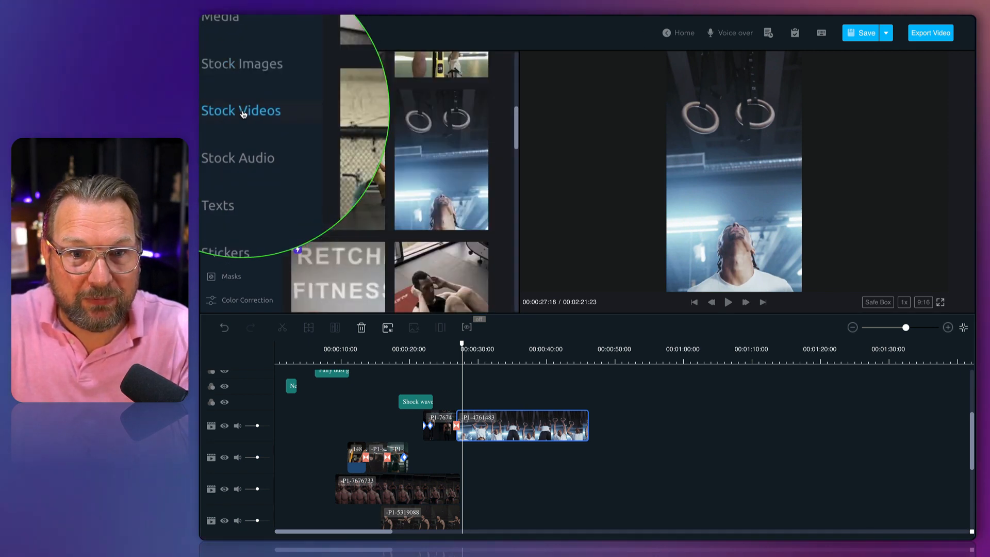
left_click(238, 158)
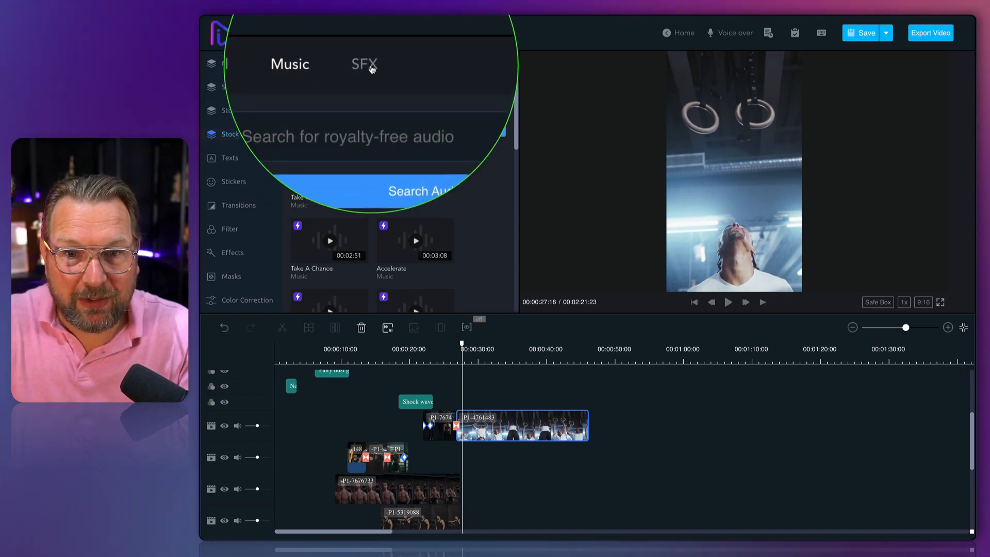
left_click(368, 65)
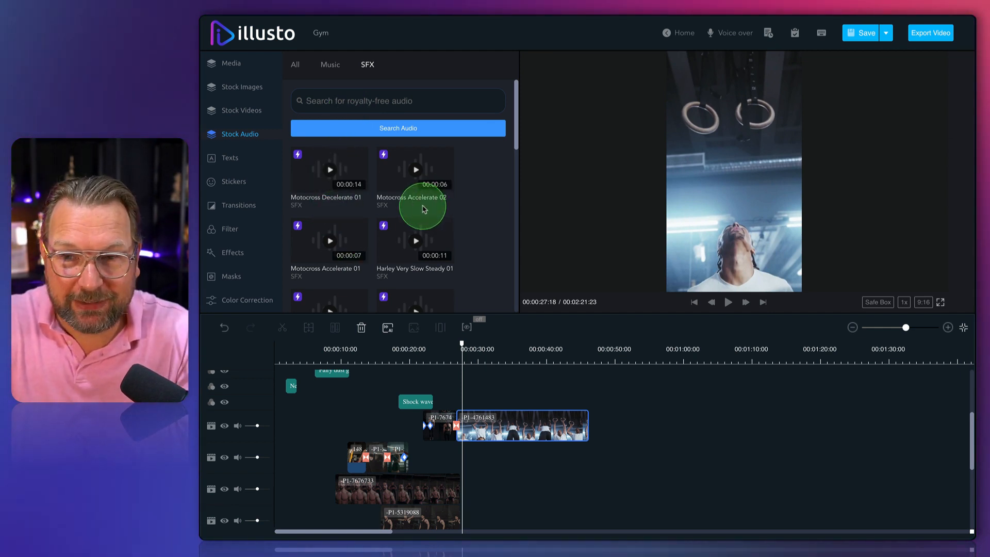
scroll(424, 220, "down", 6)
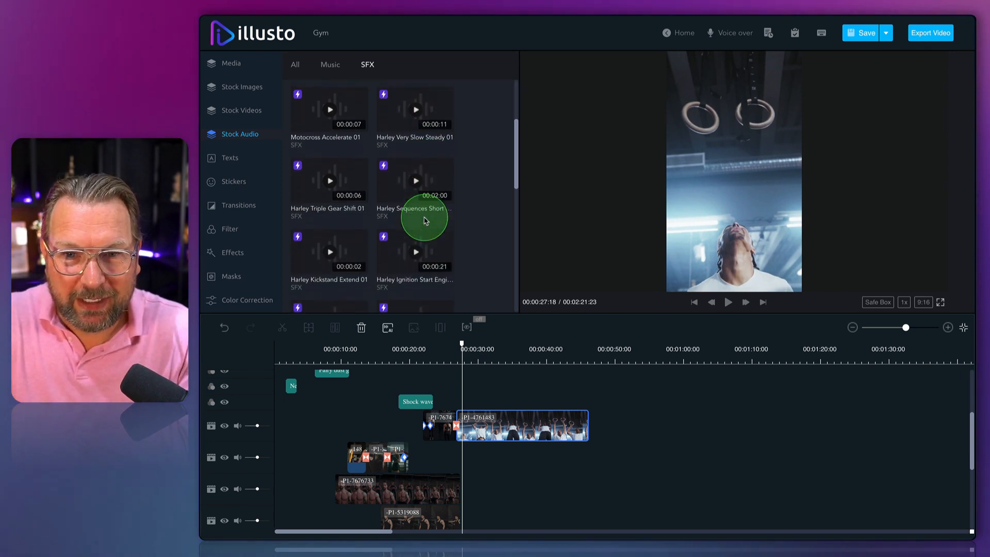
scroll(426, 208, "up", 6)
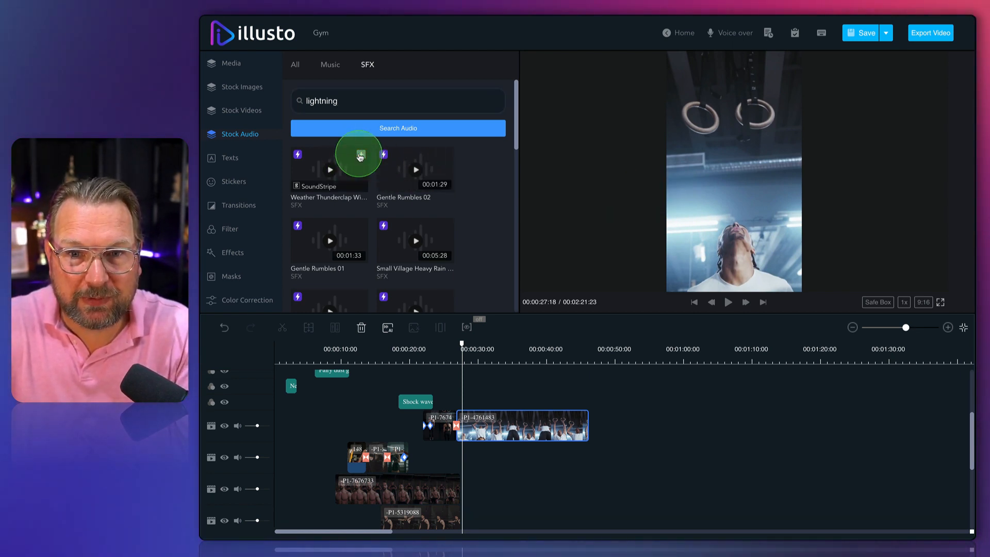
Search the stock sound effects for "lightning", add the Weather Thunderclap effect to the project library and check it in Project Media.
left_click(383, 154)
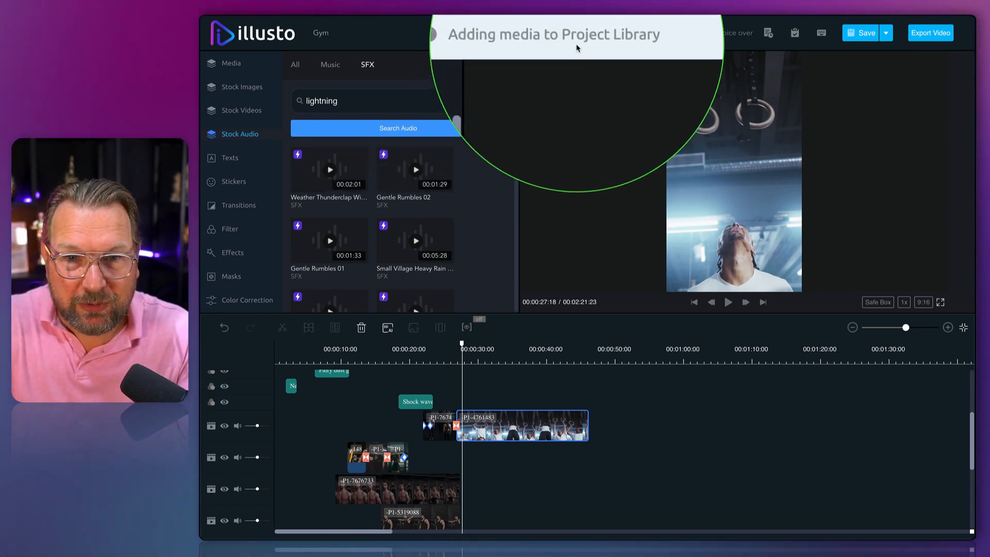
left_click(250, 67)
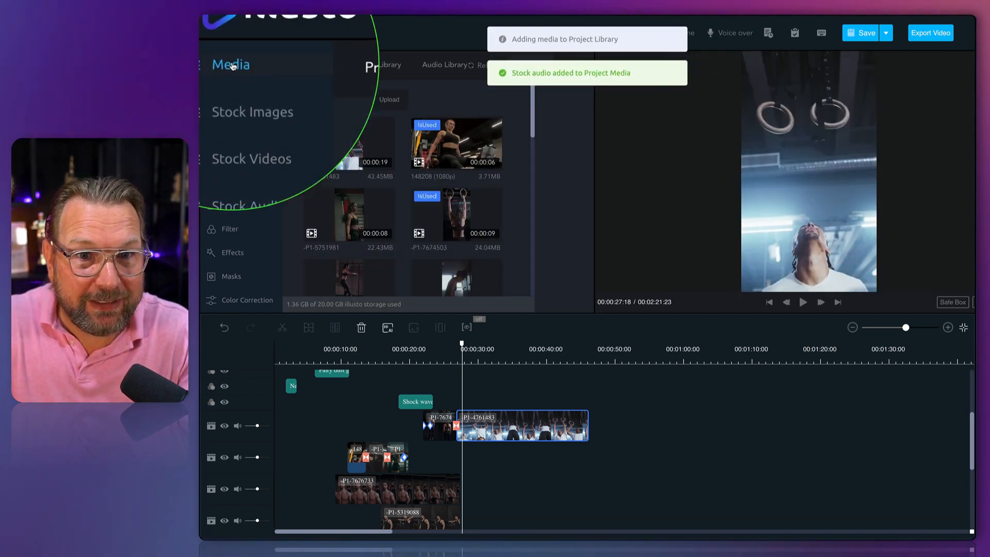
left_click(368, 94)
mouse_move(354, 136)
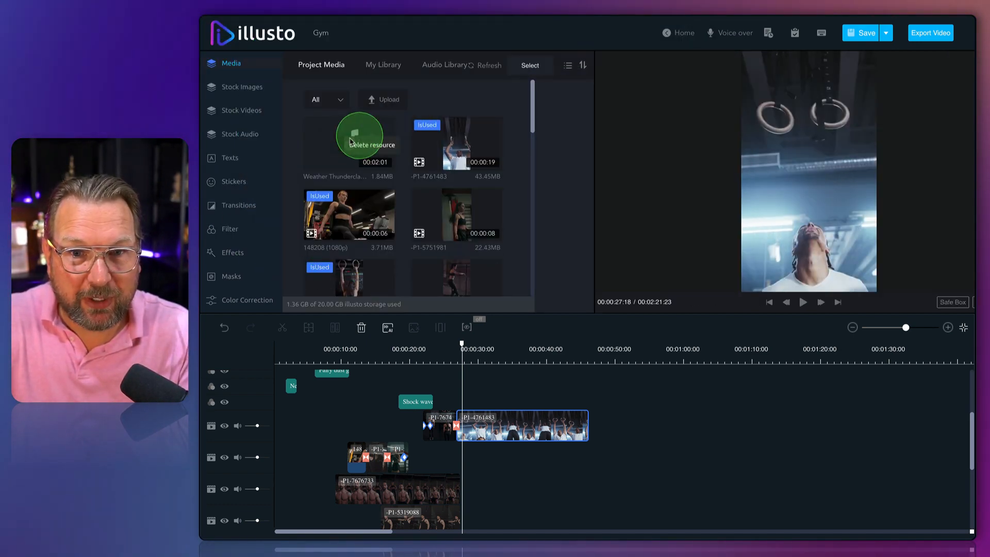
left_click(448, 164)
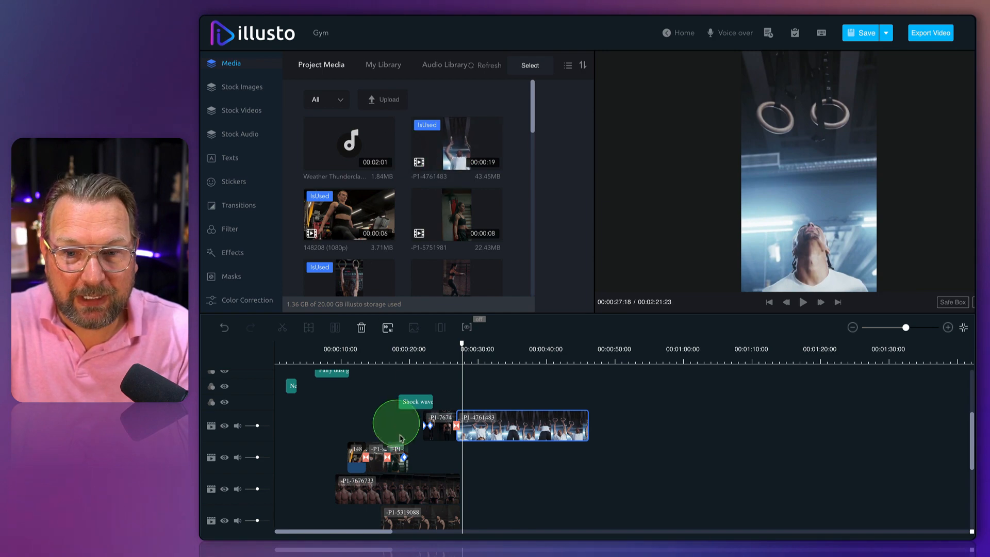
Inspect the tropic-of-life music track below the video tracks, and return to the effect tracks of the timeline.
scroll(400, 439, "down", 5)
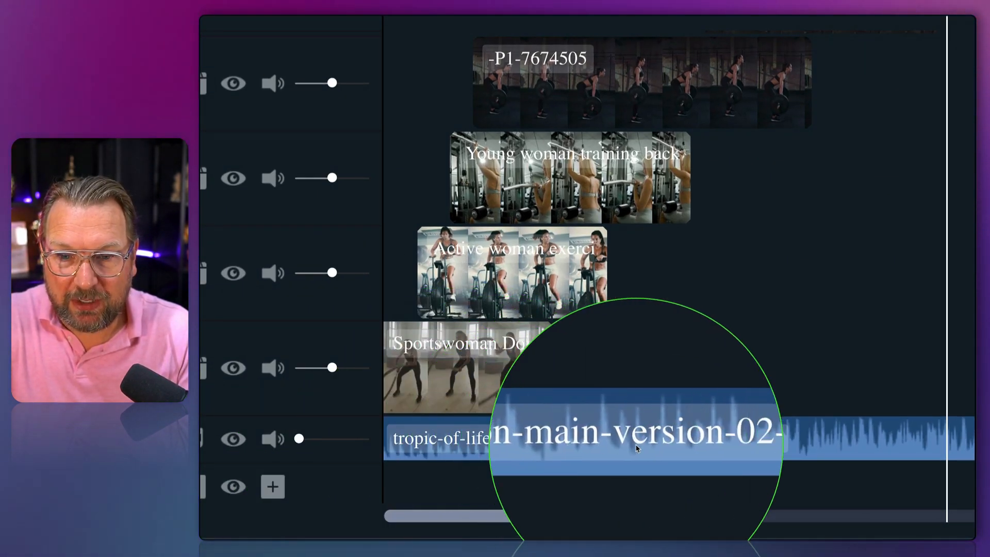
left_click(598, 443)
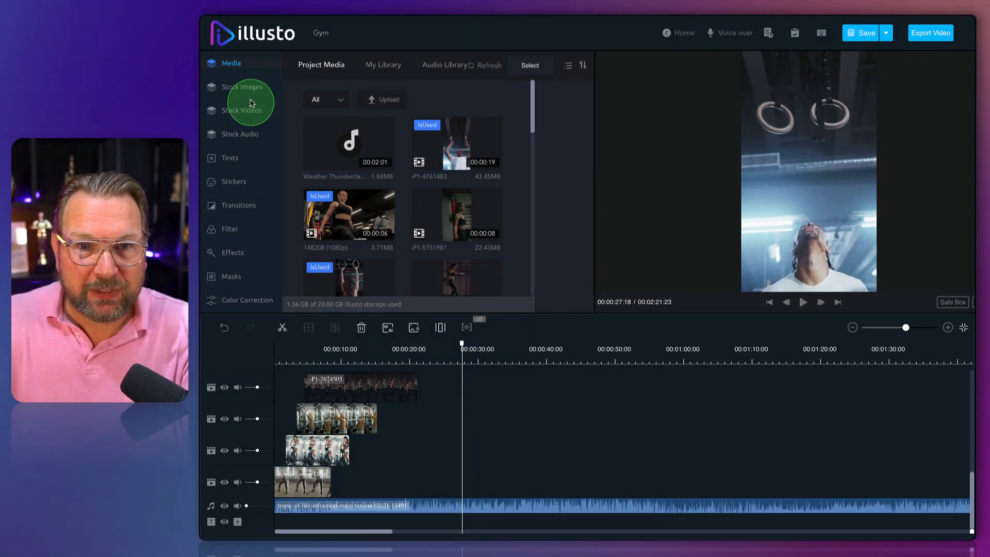
left_click(244, 135)
scroll(469, 415, "up", 5)
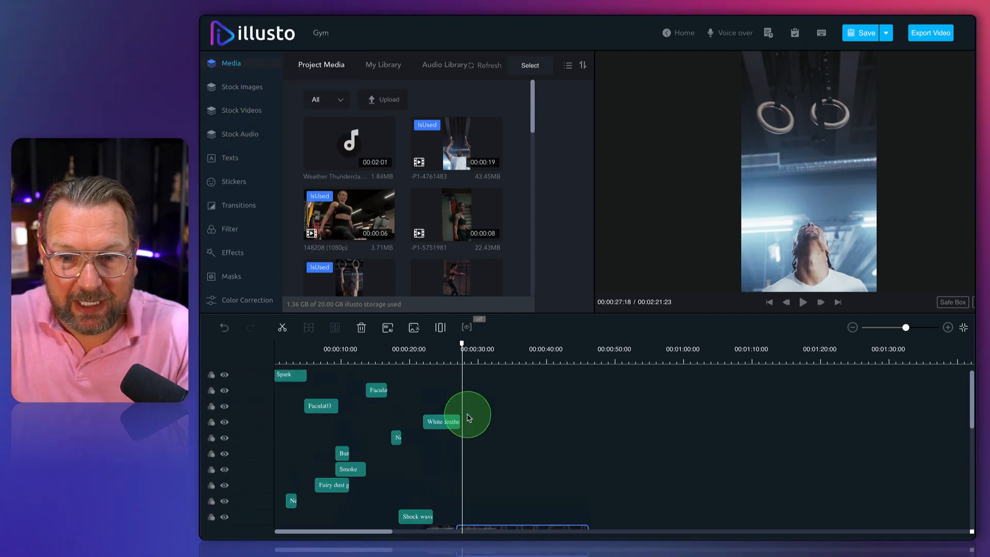
Browse the animated previews of the normal subtitles text templates, from Be Mine down to childhood.
left_click(234, 164)
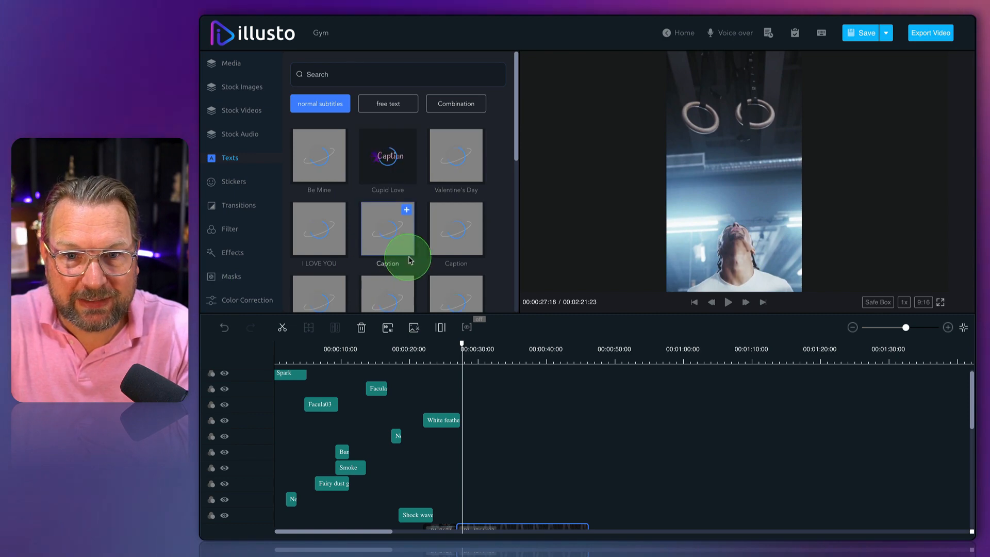
scroll(470, 166, "down", 1)
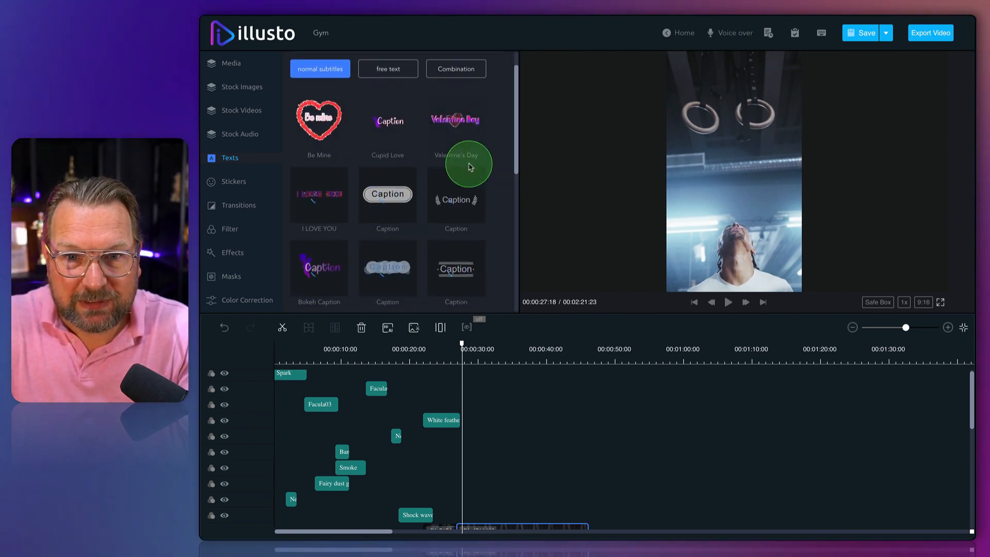
scroll(492, 156, "down", 3)
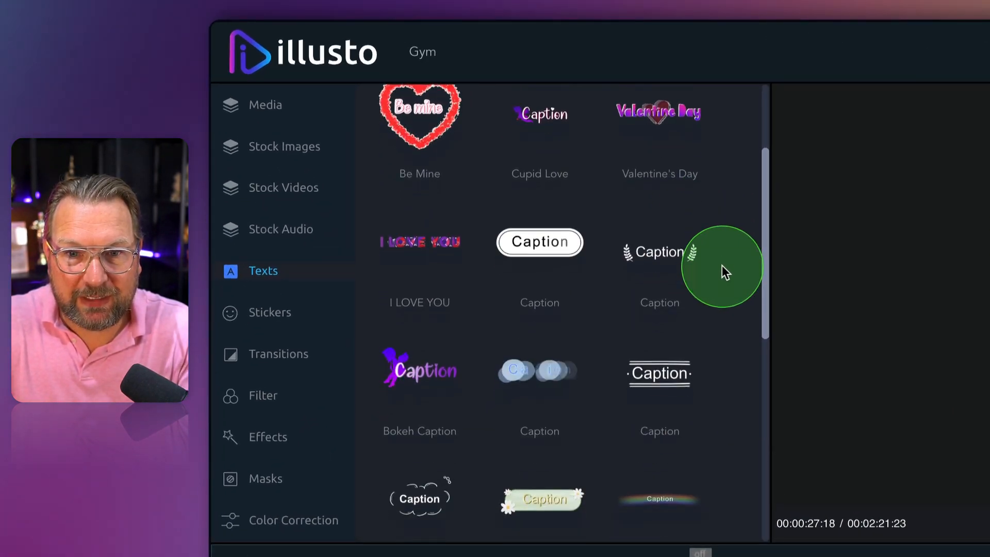
mouse_move(528, 211)
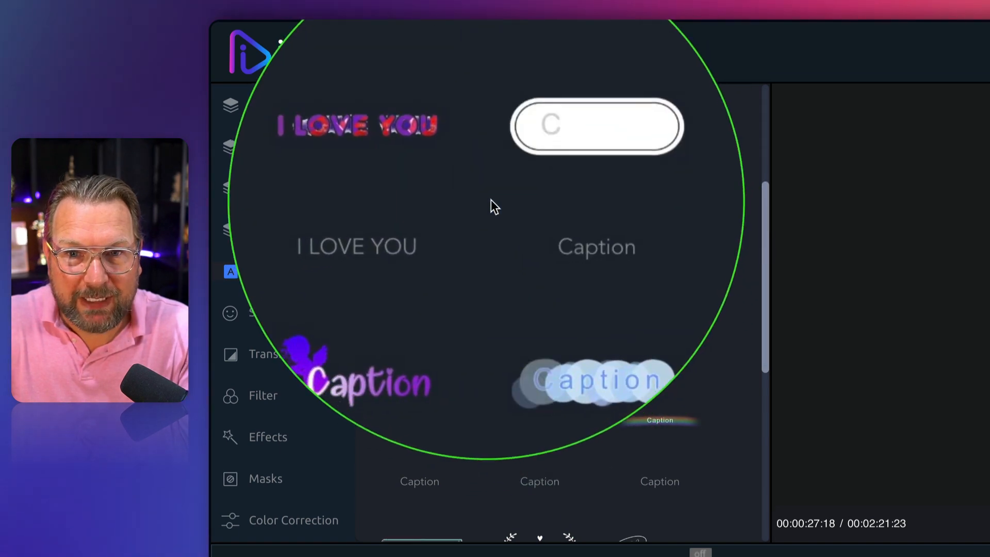
mouse_move(549, 287)
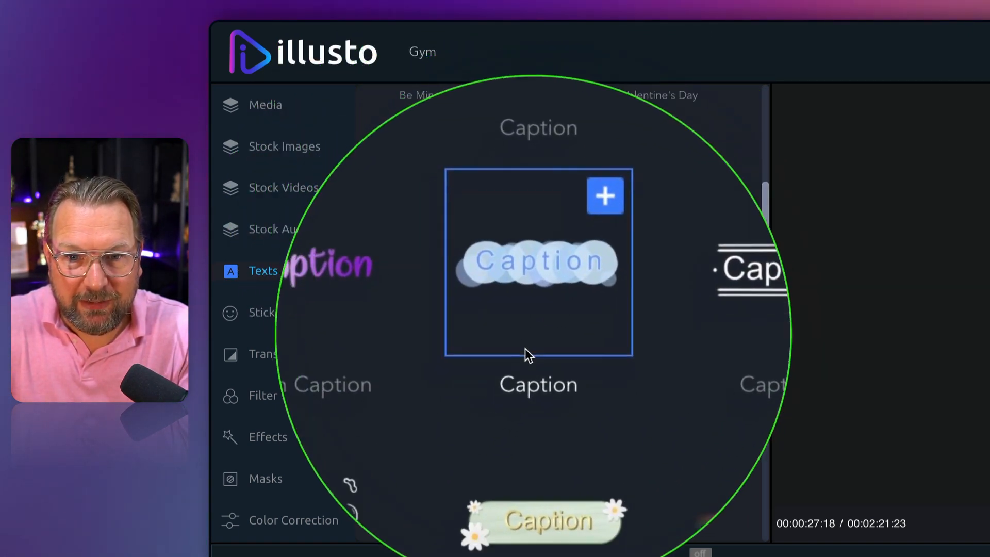
scroll(585, 358, "down", 5)
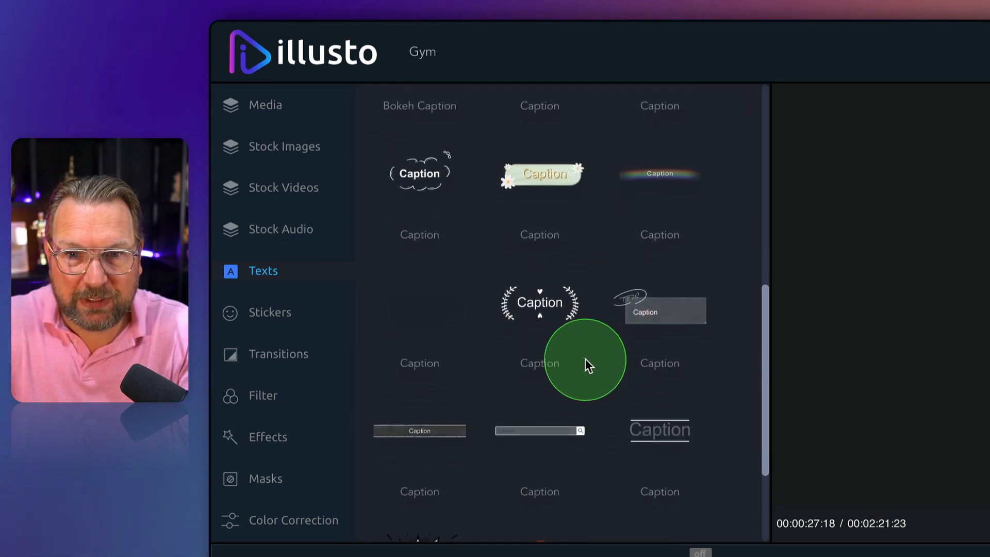
scroll(586, 358, "down", 4)
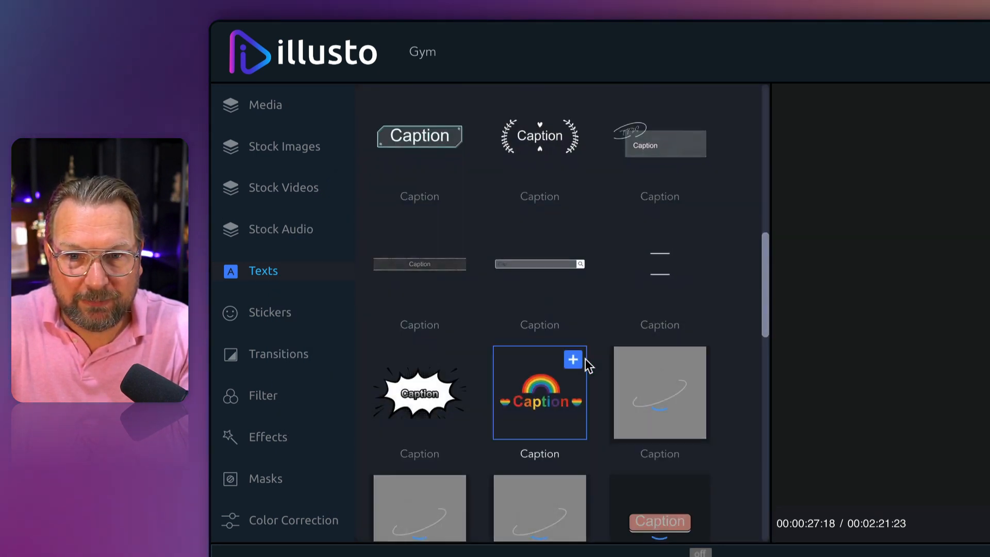
scroll(586, 358, "down", 5)
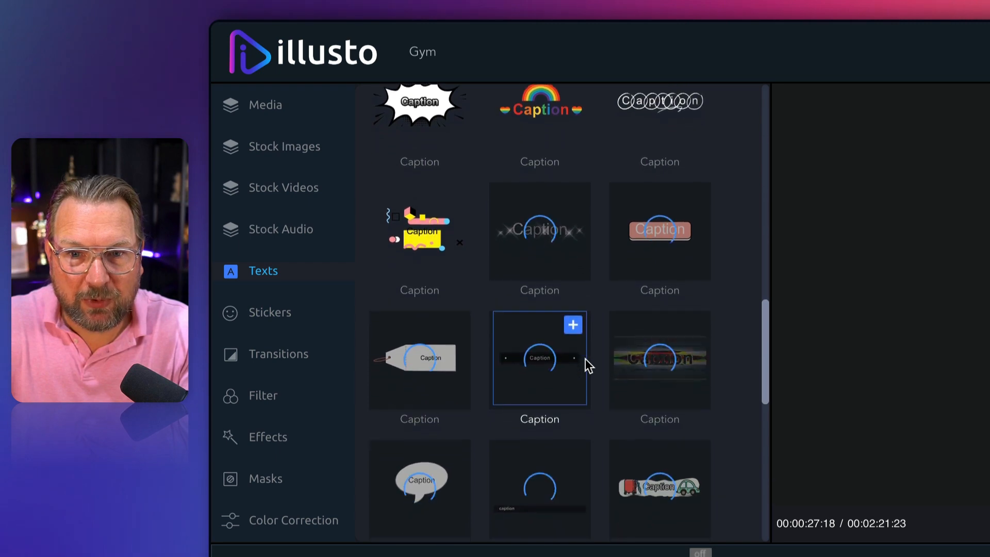
scroll(733, 311, "down", 2)
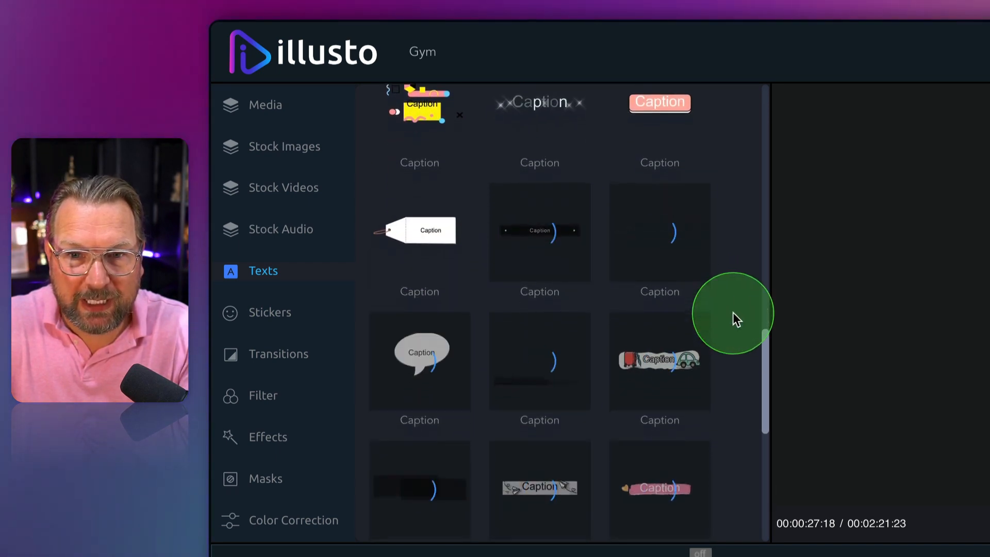
scroll(732, 312, "down", 2)
scroll(733, 312, "down", 2)
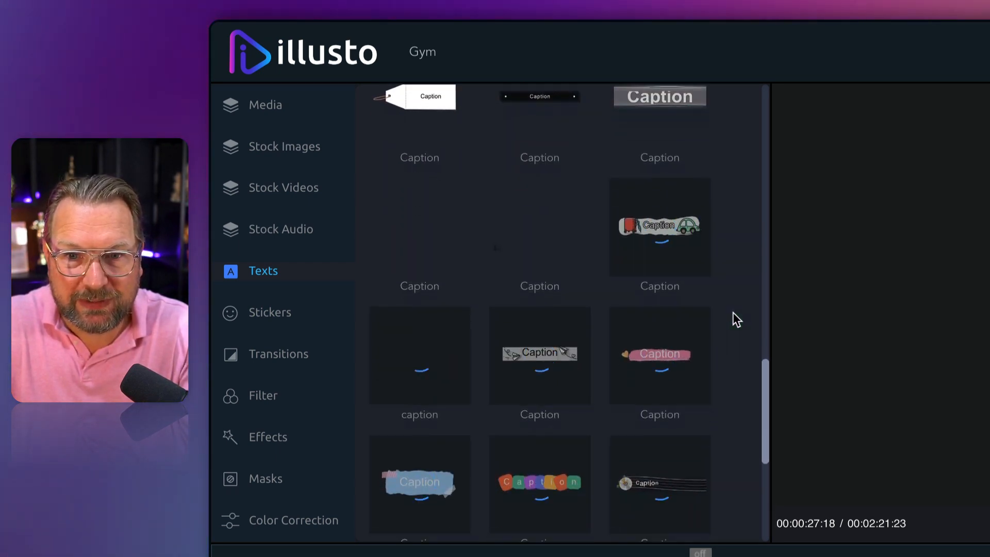
scroll(733, 313, "down", 8)
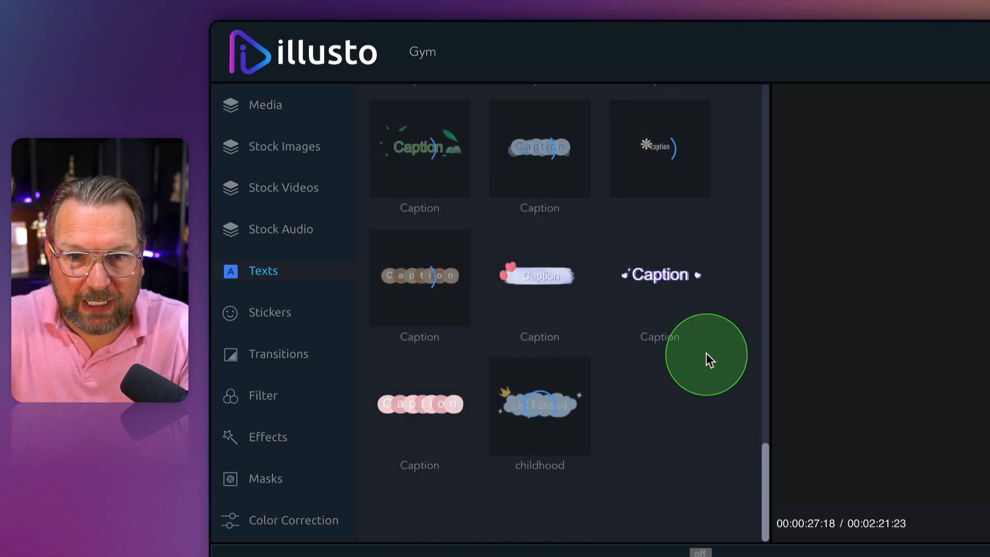
Add the caption template with the cut-corner frame to the timeline at 00:00:27:18 and play it back.
mouse_move(595, 431)
scroll(618, 391, "up", 5)
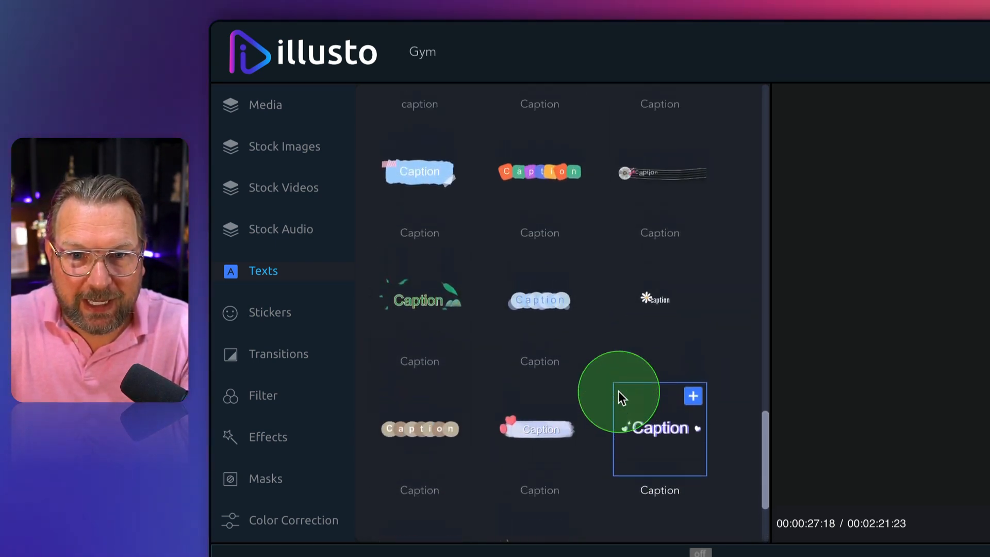
scroll(618, 390, "up", 7)
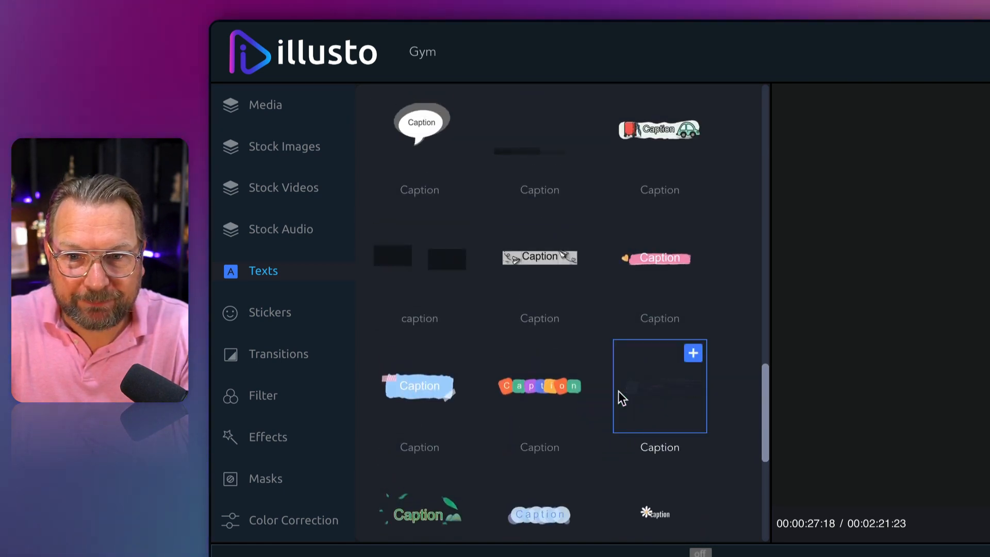
scroll(618, 391, "up", 9)
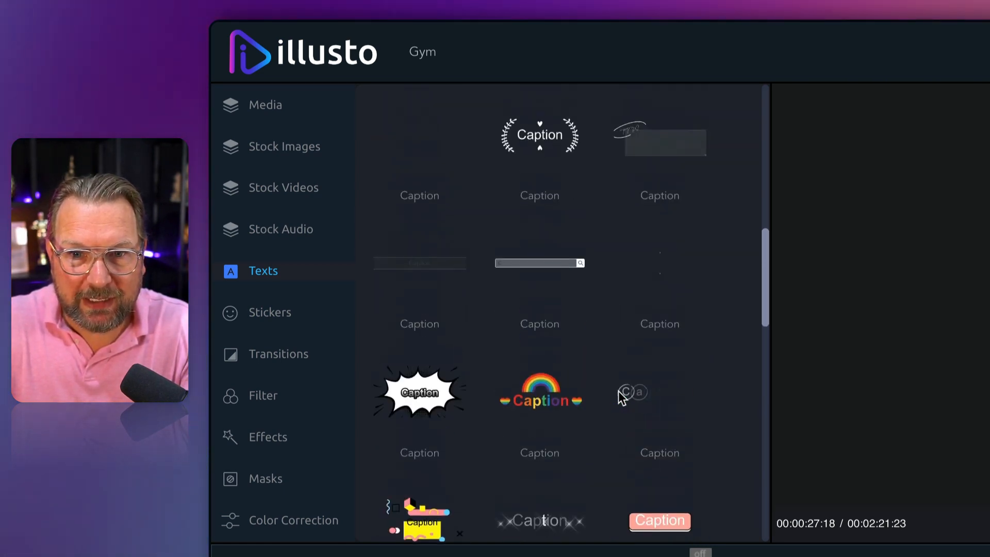
scroll(619, 393, "up", 2)
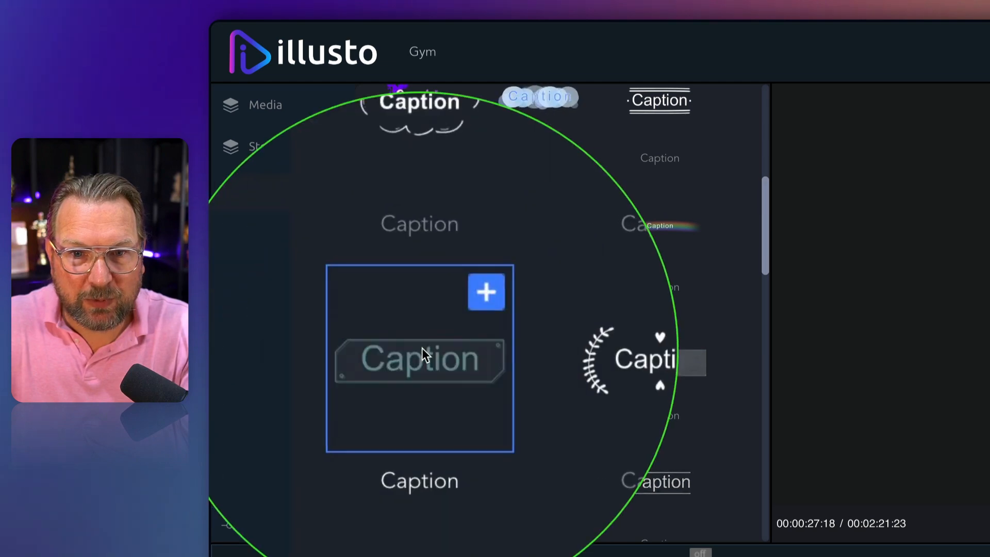
left_click(452, 325)
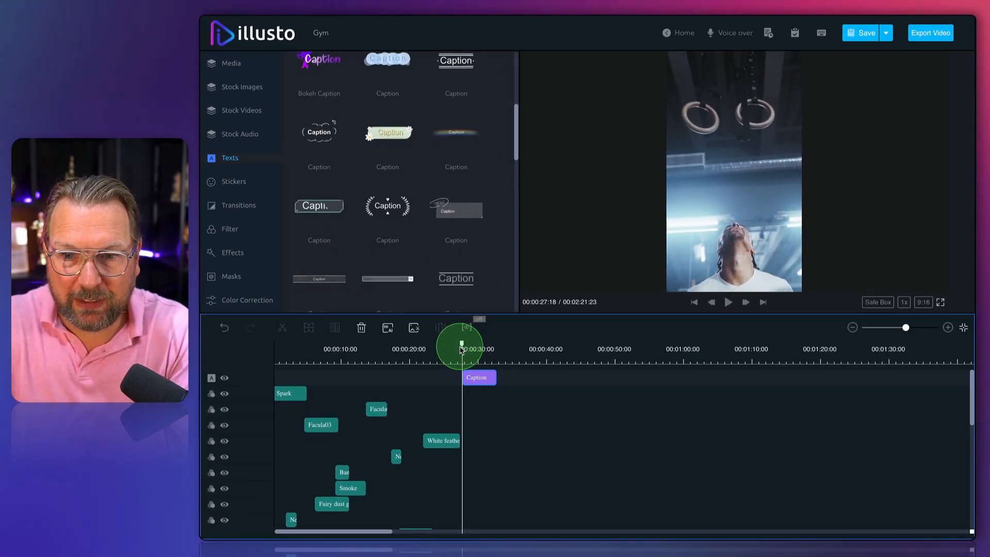
key("space")
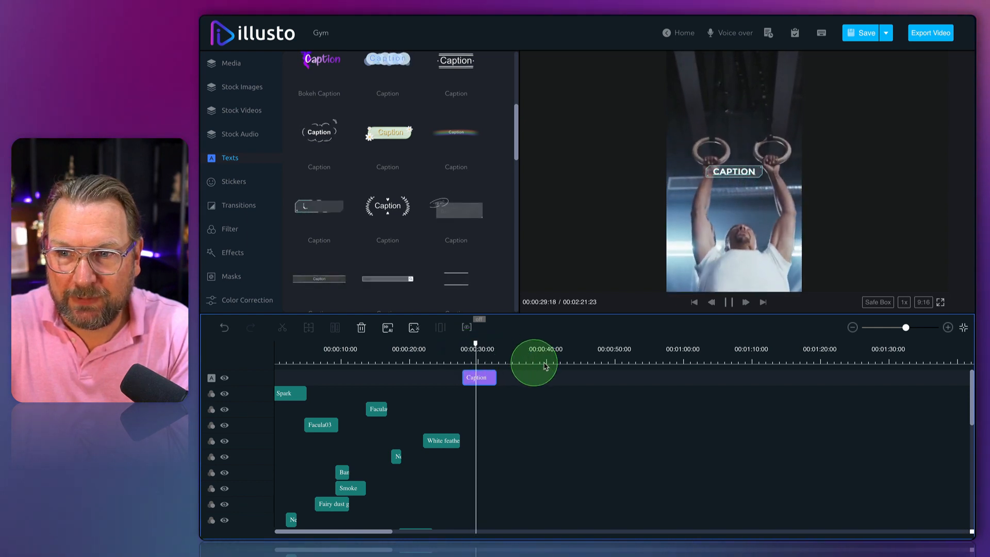
Set the cut-corner caption in the Handlee font, reword it as "Gym" and move it above the gymnastic rings.
left_click(751, 183)
left_click(484, 378)
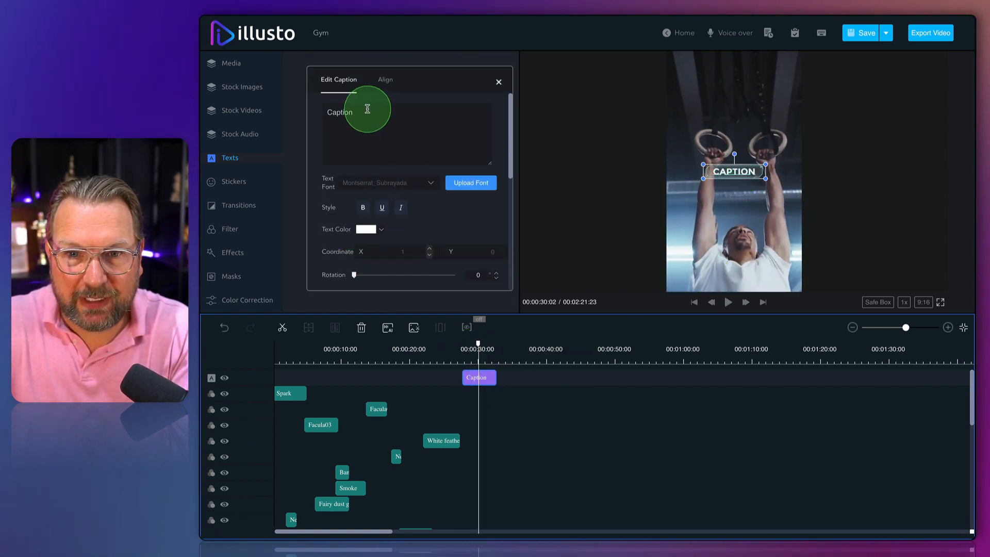
left_click_drag(315, 112, 355, 114)
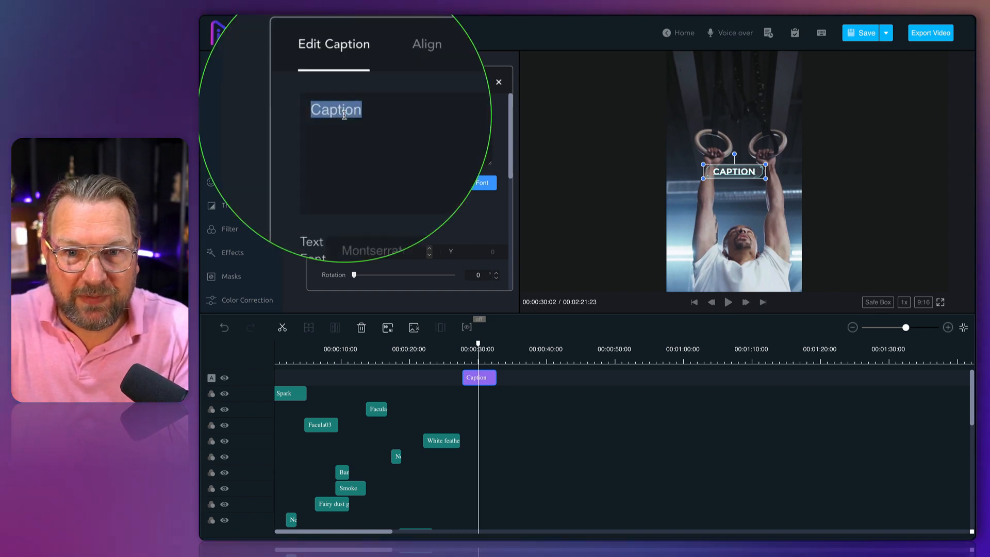
left_click(376, 183)
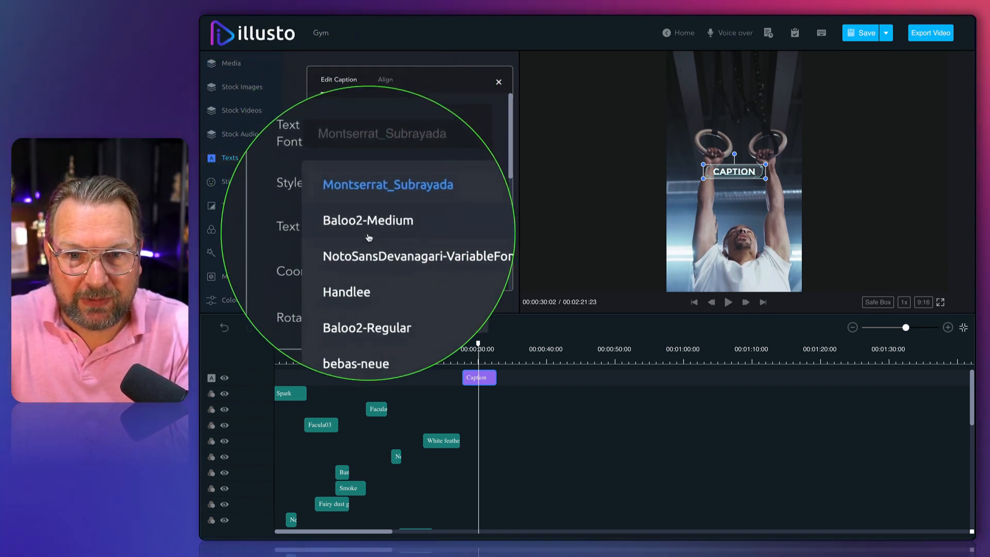
left_click(364, 263)
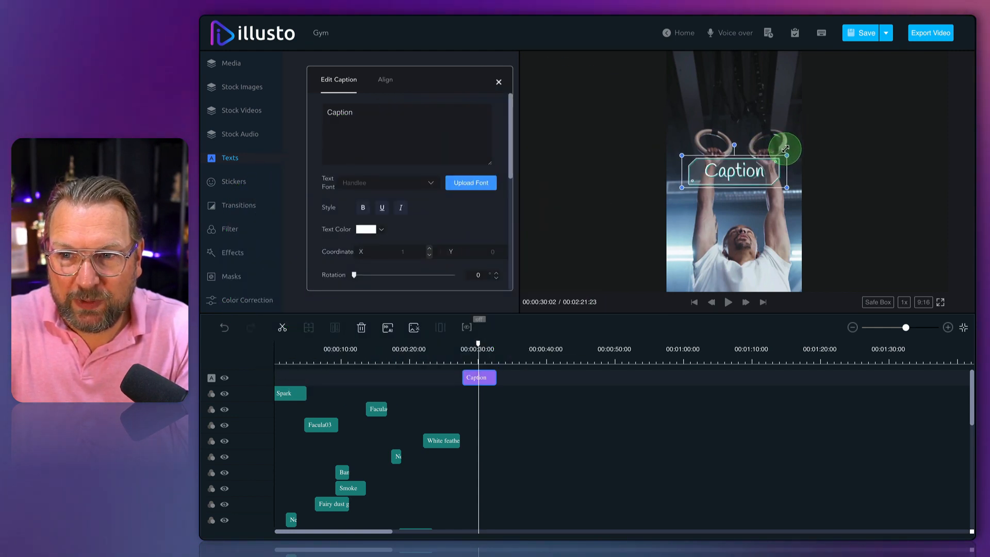
left_click_drag(733, 150, 738, 88)
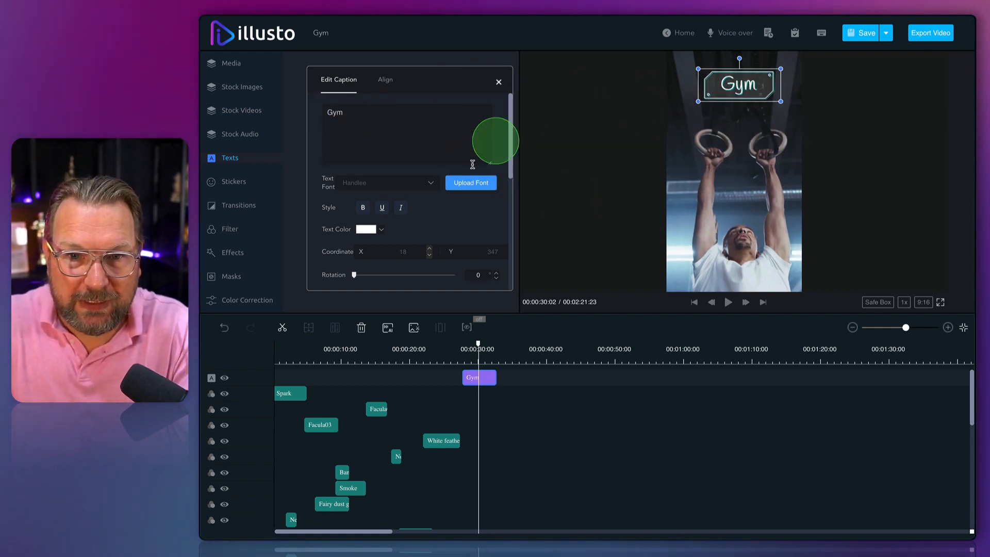
Set the shadow feather of the Gym caption to 60.
scroll(408, 219, "down", 2)
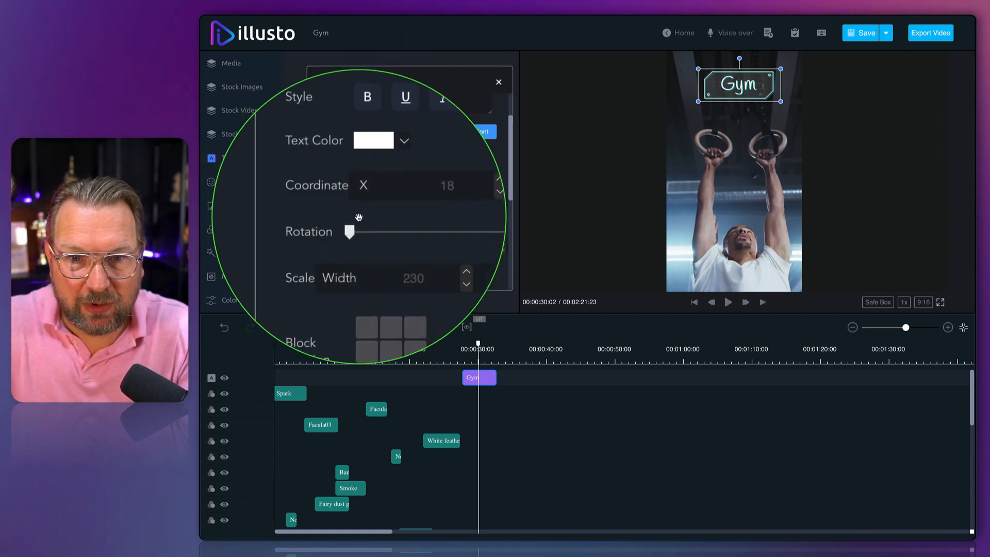
left_click_drag(356, 224, 386, 224)
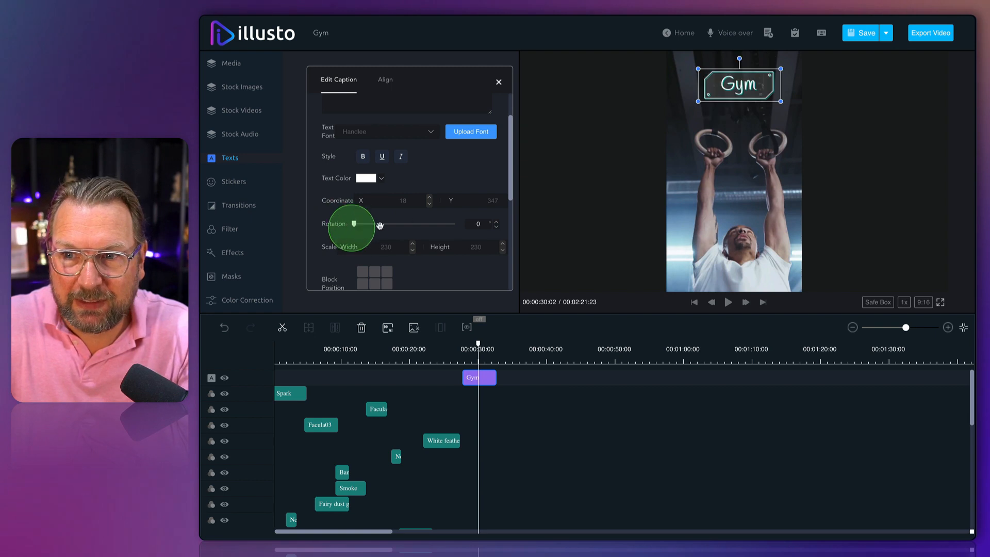
scroll(420, 229, "down", 6)
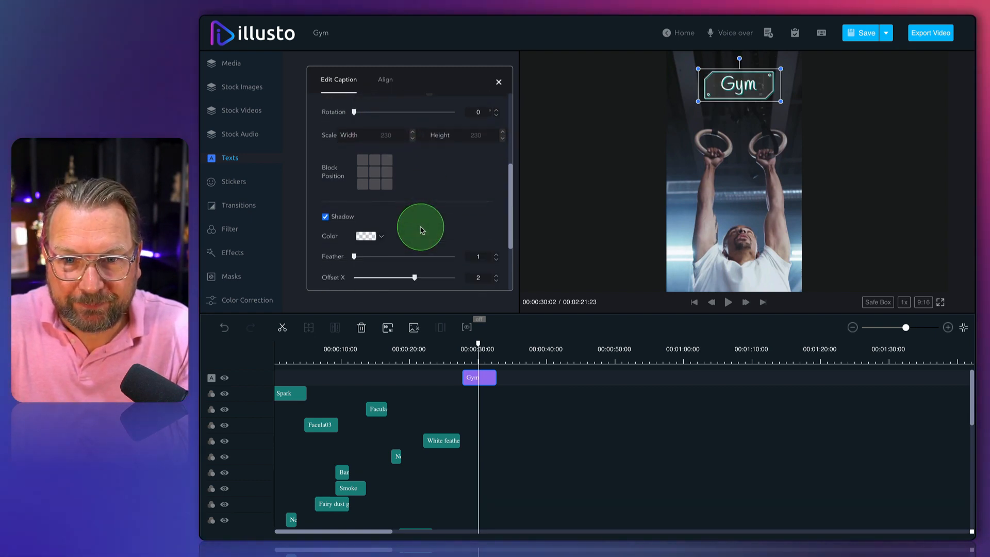
scroll(420, 230, "down", 1)
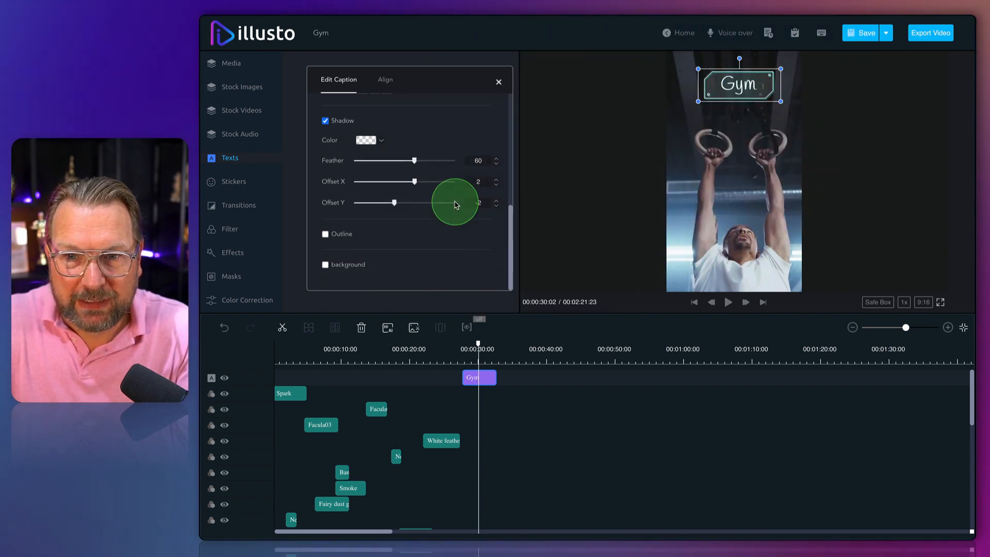
scroll(455, 205, "up", 7)
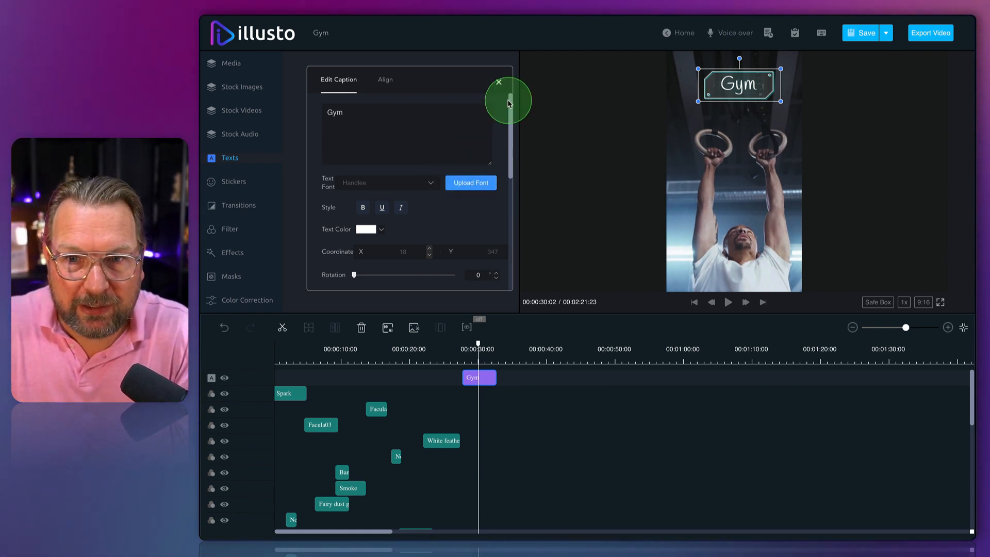
Check the alignment and spacing options of the Gym caption, and leave the caption editor.
left_click(391, 81)
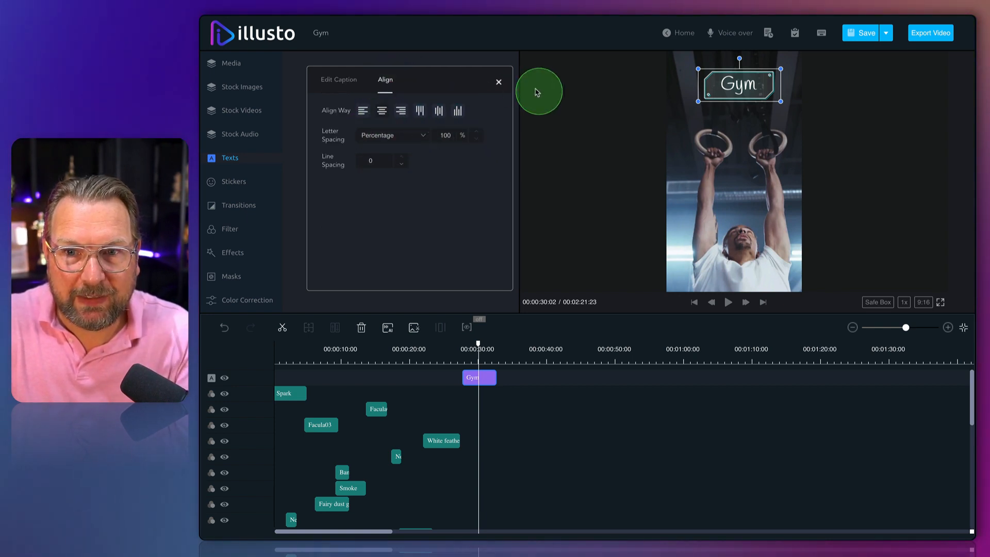
left_click(500, 84)
left_click(692, 190)
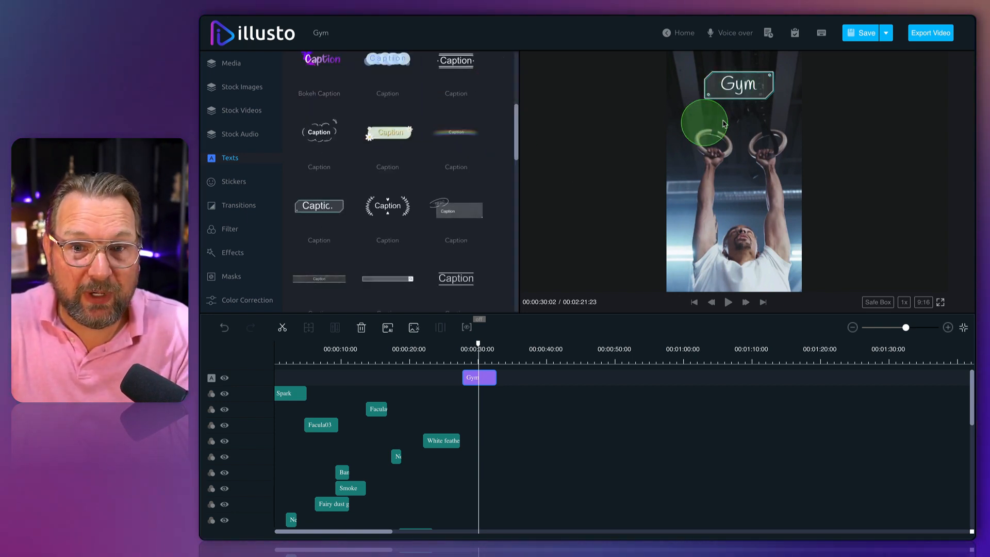
Look over the normal subtitles text templates once more.
scroll(419, 166, "up", 5)
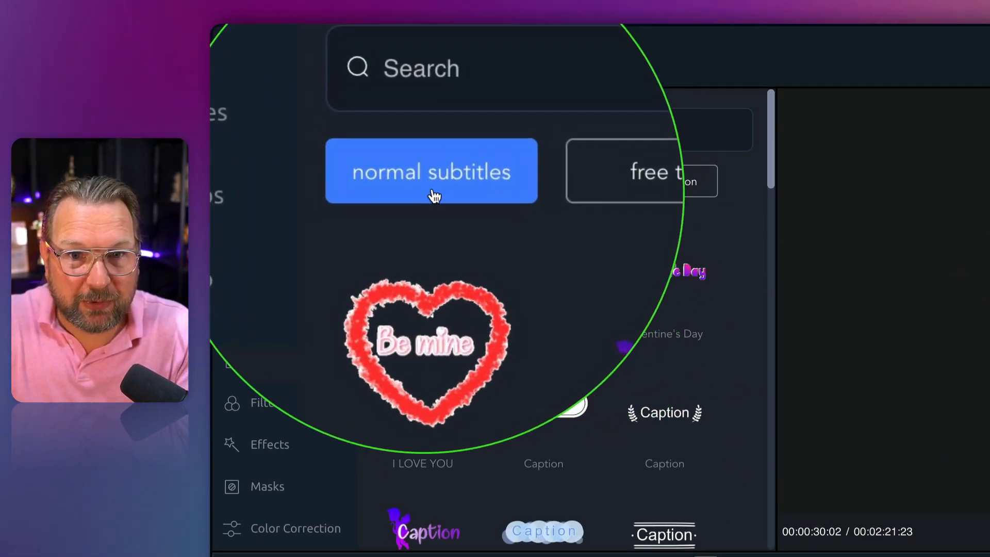
scroll(624, 324, "down", 5)
scroll(624, 323, "up", 6)
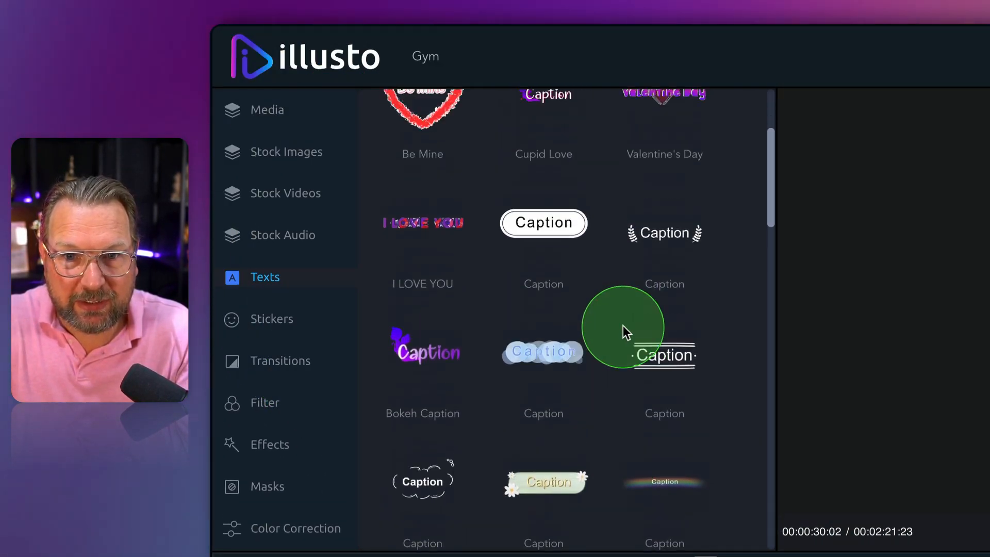
Add the Gold Text title from the free text templates to the timeline at 00:00:30:02.
left_click(557, 186)
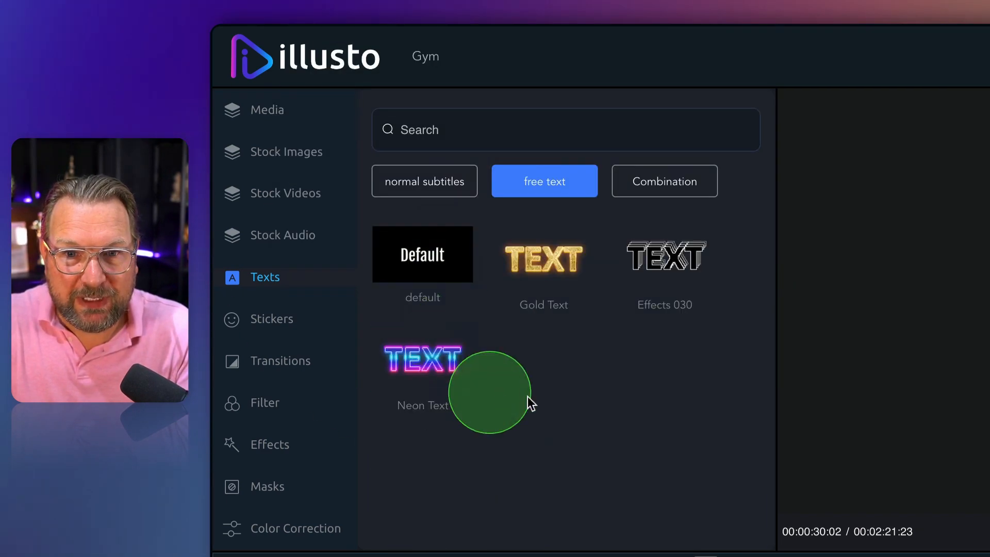
mouse_move(423, 260)
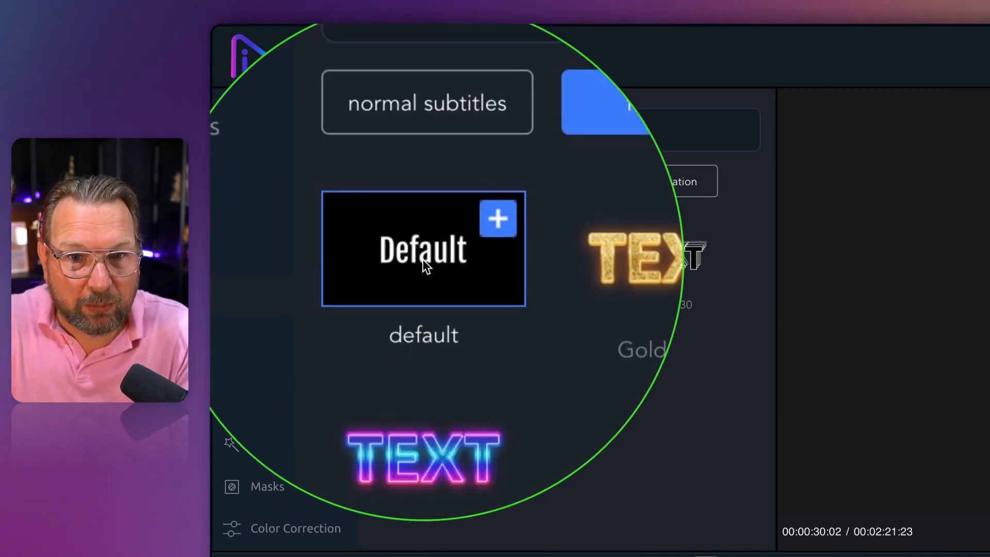
mouse_move(567, 268)
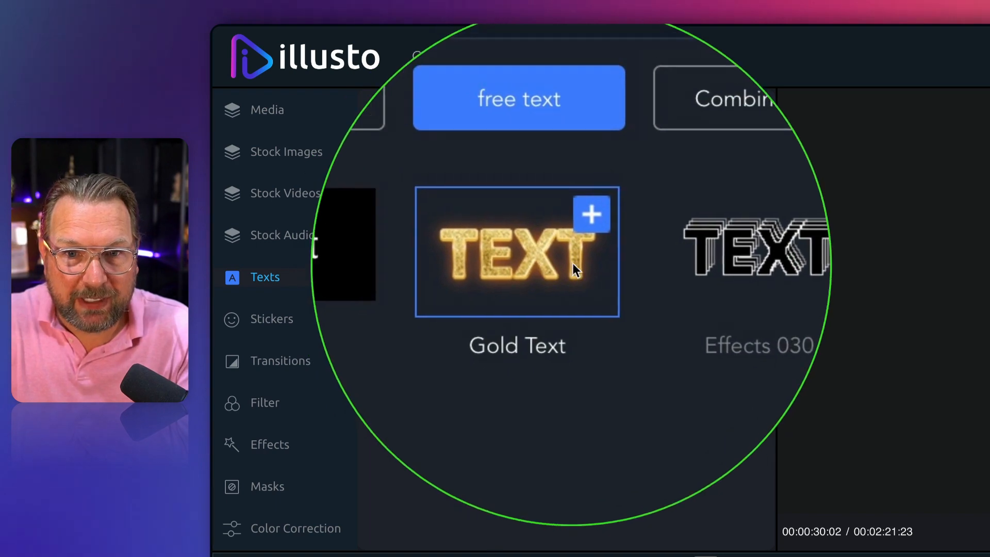
left_click(581, 240)
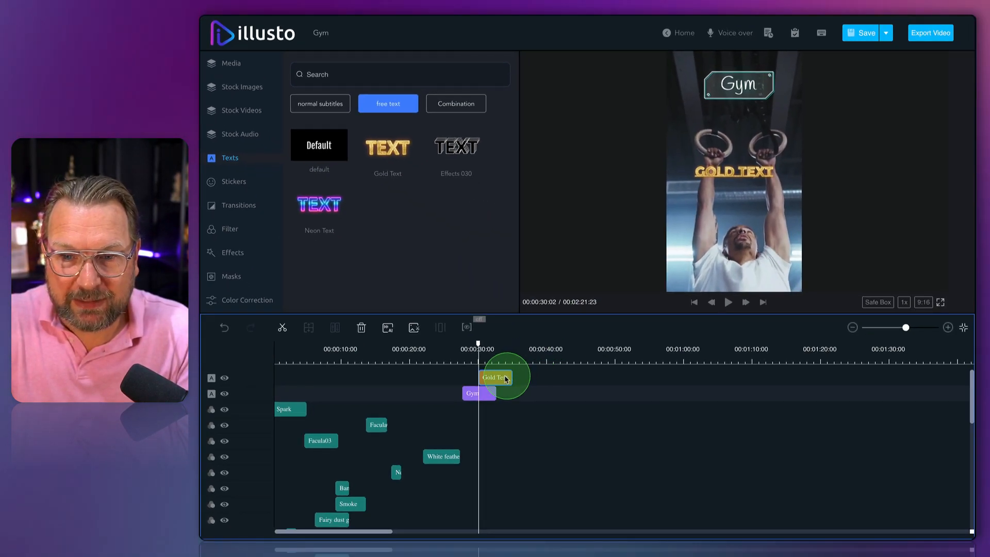
Try the turquoise text colour rgba(17, 234, 226, 1) on the Gold Text title, review its other settings and remove the title.
left_click(501, 379)
left_click(367, 232)
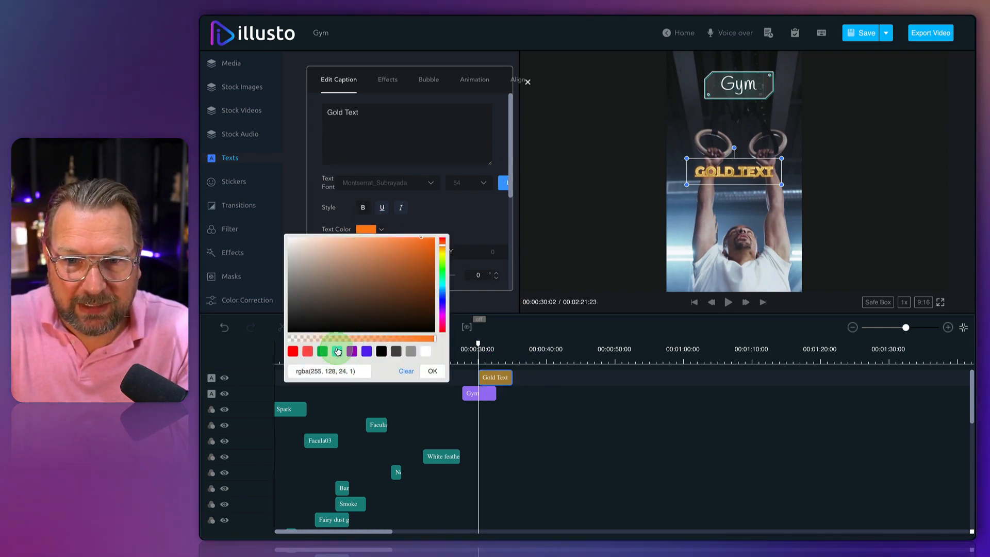
left_click(338, 351)
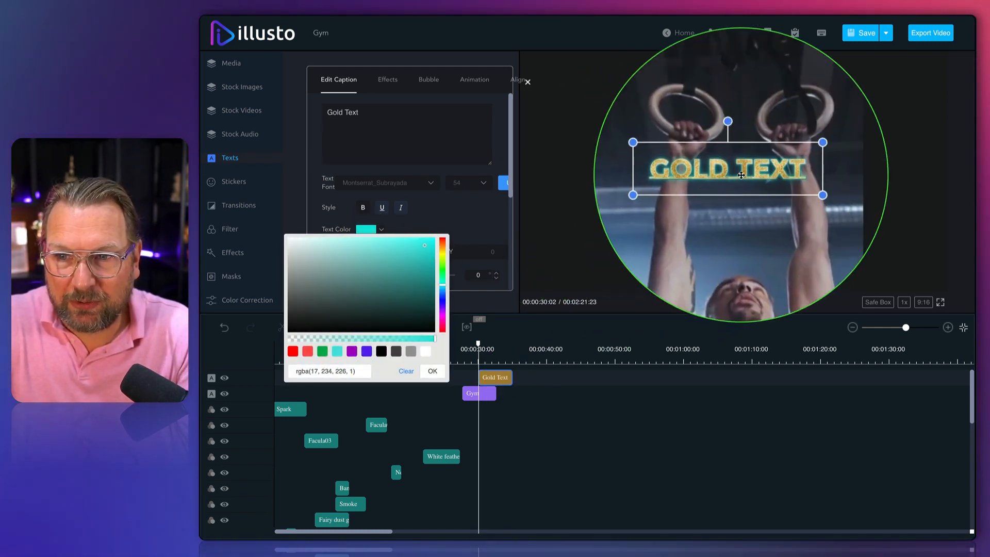
left_click(484, 222)
scroll(478, 227, "down", 3)
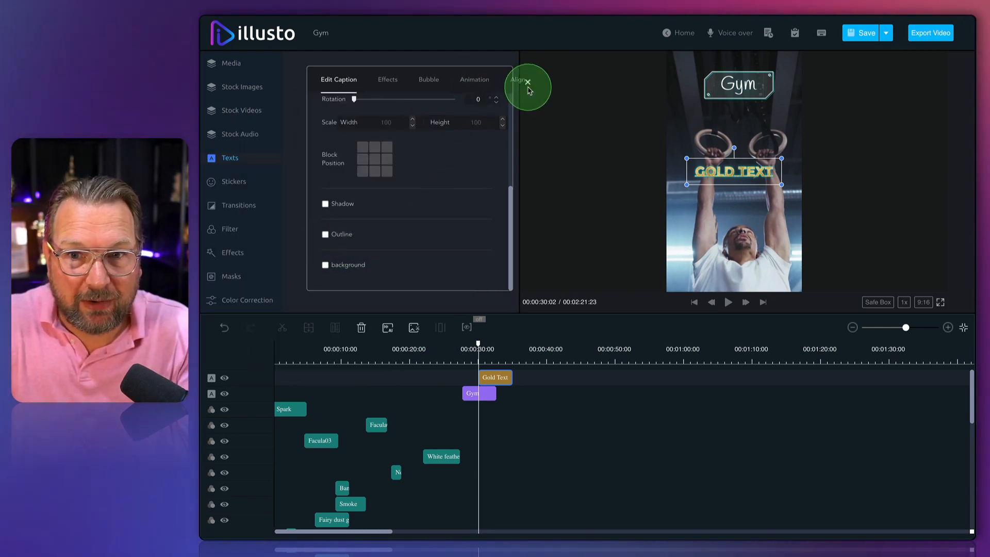
left_click(528, 86)
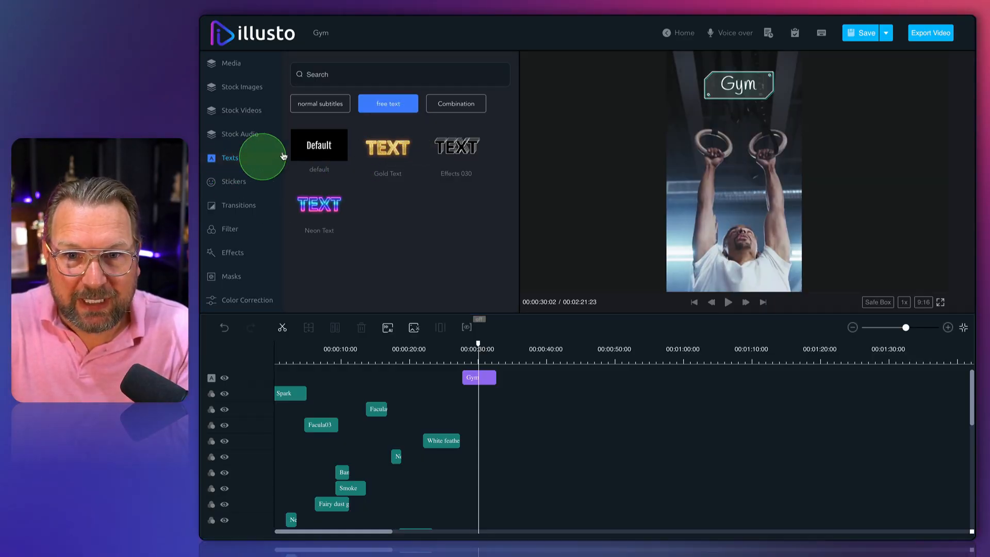
Browse the Combination text templates, from Daily Life to Monday.
left_click(455, 104)
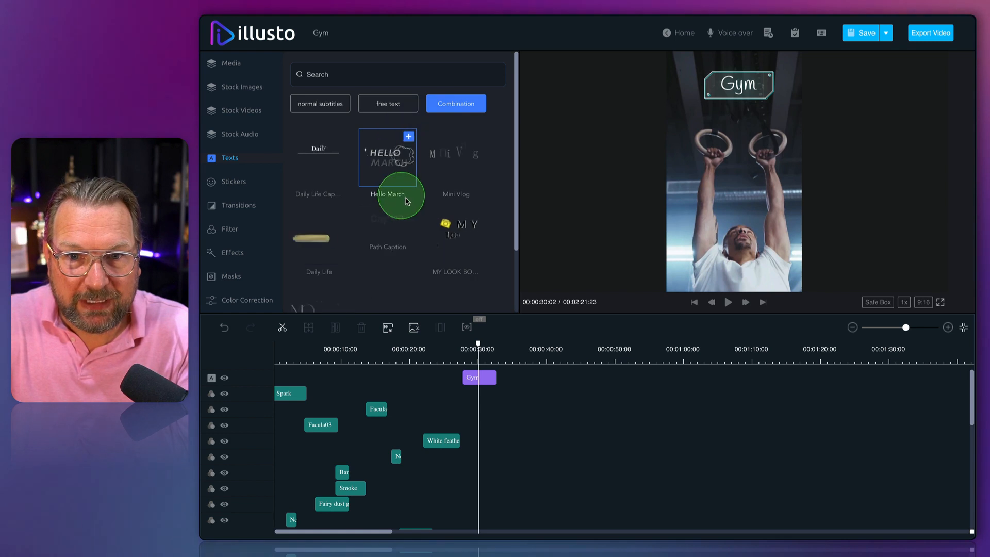
scroll(397, 196, "down", 3)
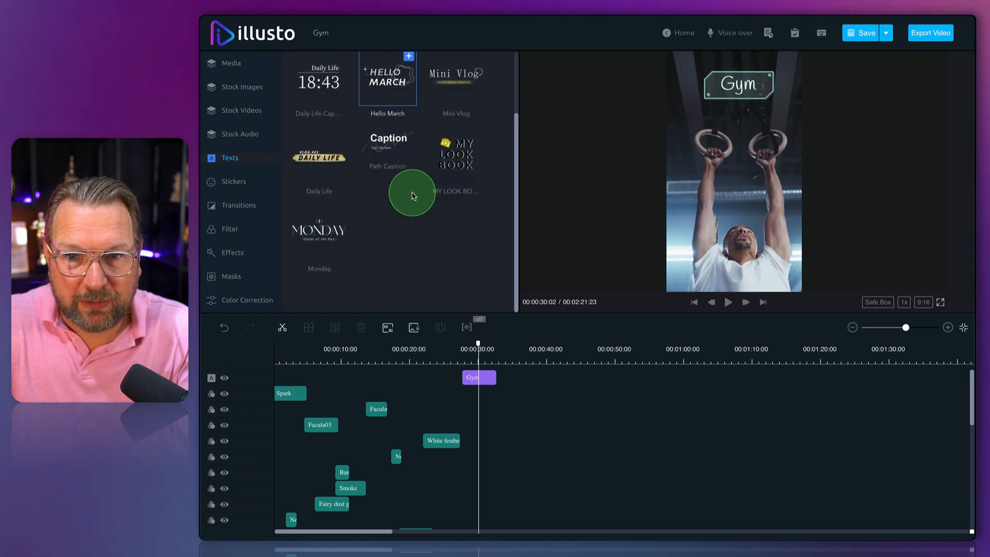
scroll(393, 202, "up", 3)
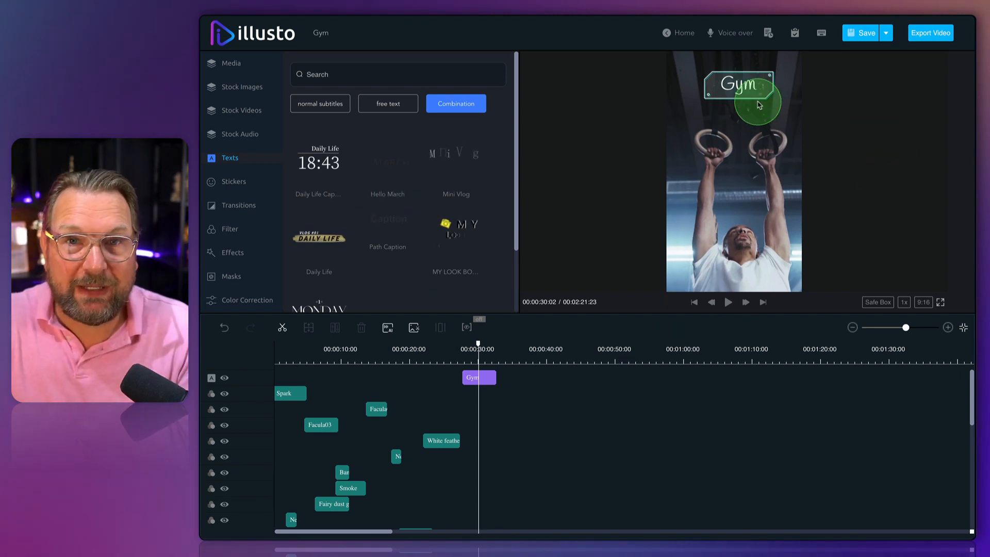
Browse the animated sound stickers, from spray paint down to Take A Picture and Cheers.
left_click(229, 183)
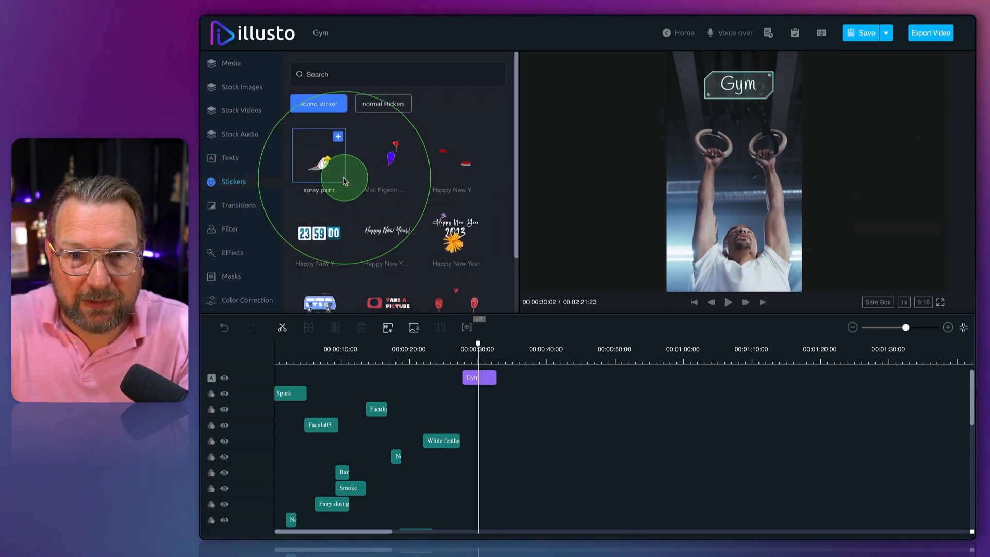
scroll(389, 202, "down", 1)
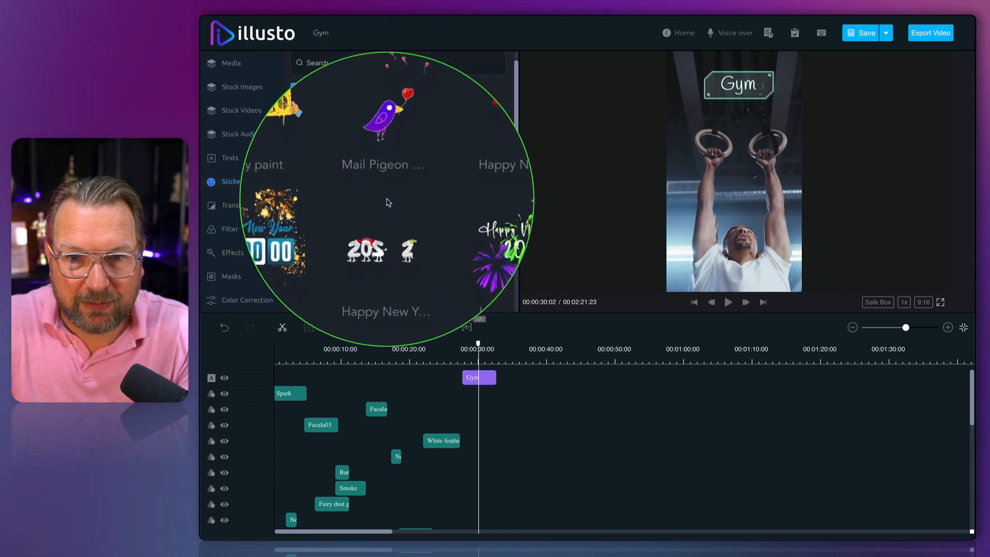
scroll(389, 203, "down", 3)
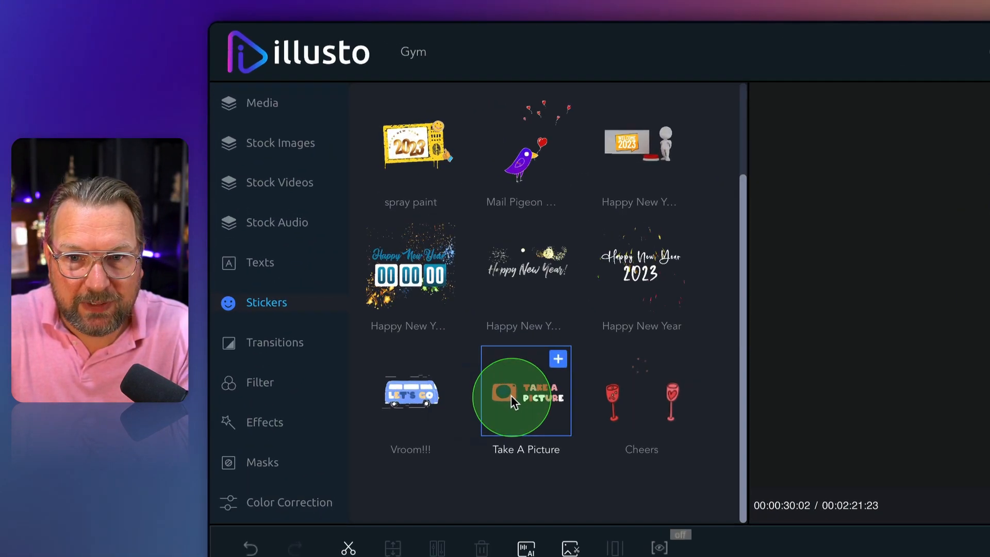
scroll(396, 211, "up", 3)
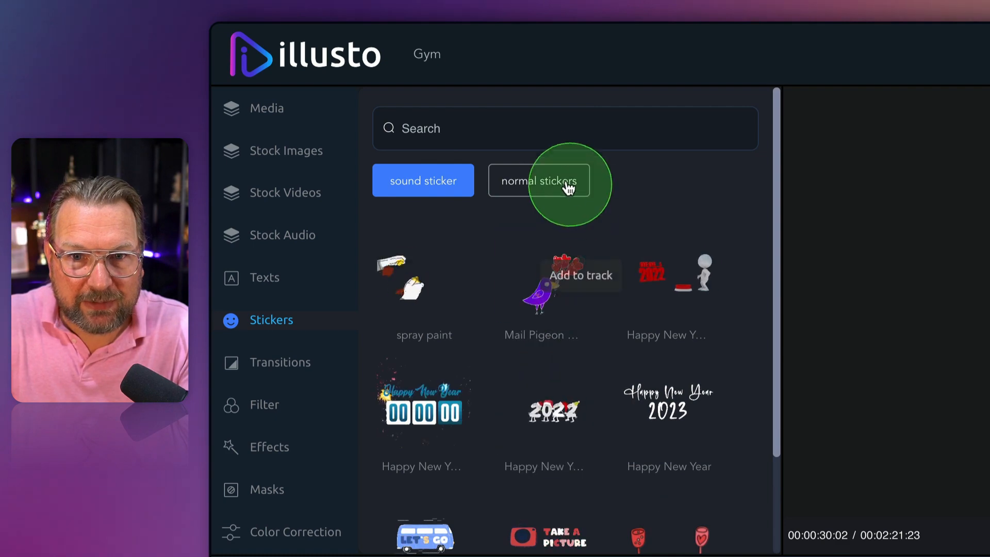
scroll(548, 310, "down", 3)
scroll(475, 206, "up", 3)
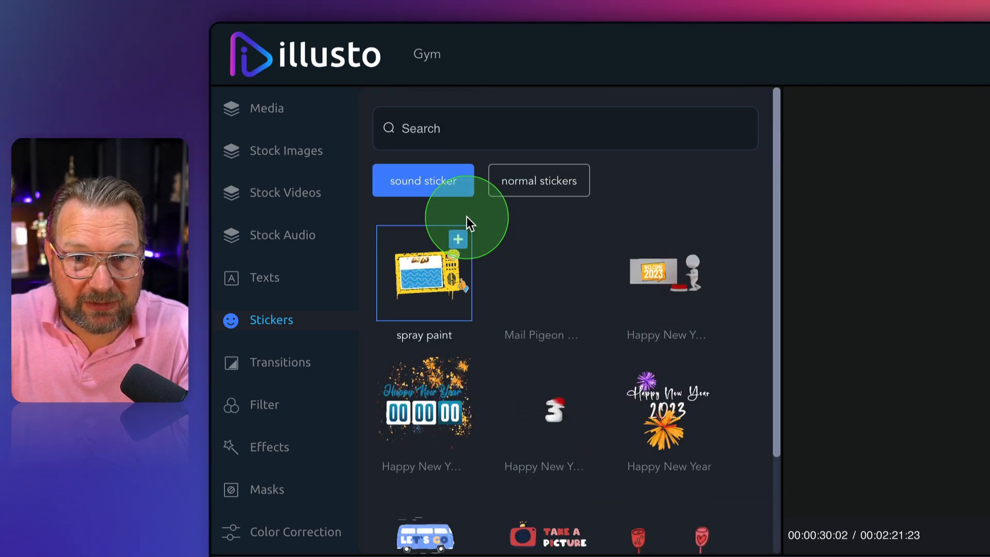
Browse the normal stickers, from the Women's Day designs through Holi to the Valentine's stickers.
left_click(550, 187)
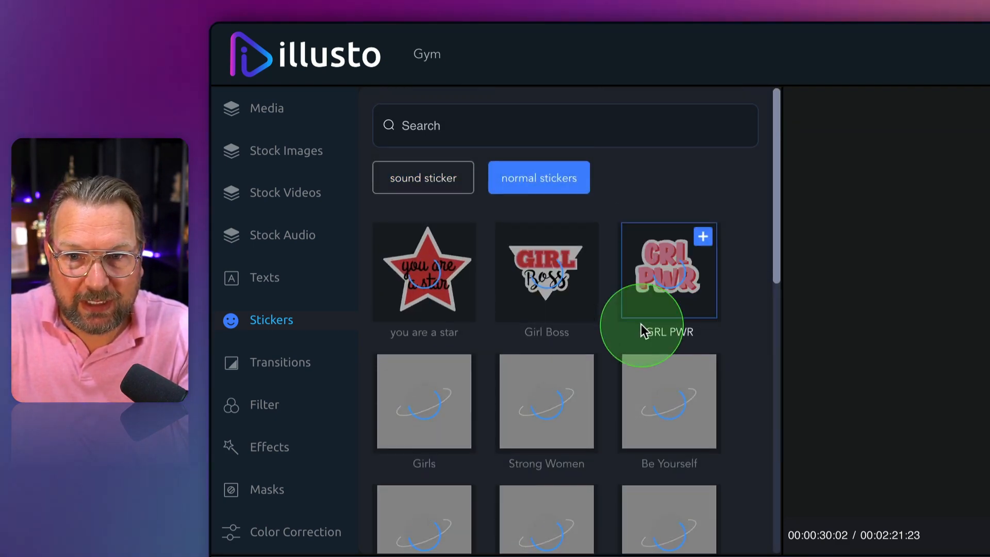
scroll(642, 324, "down", 5)
scroll(642, 324, "down", 7)
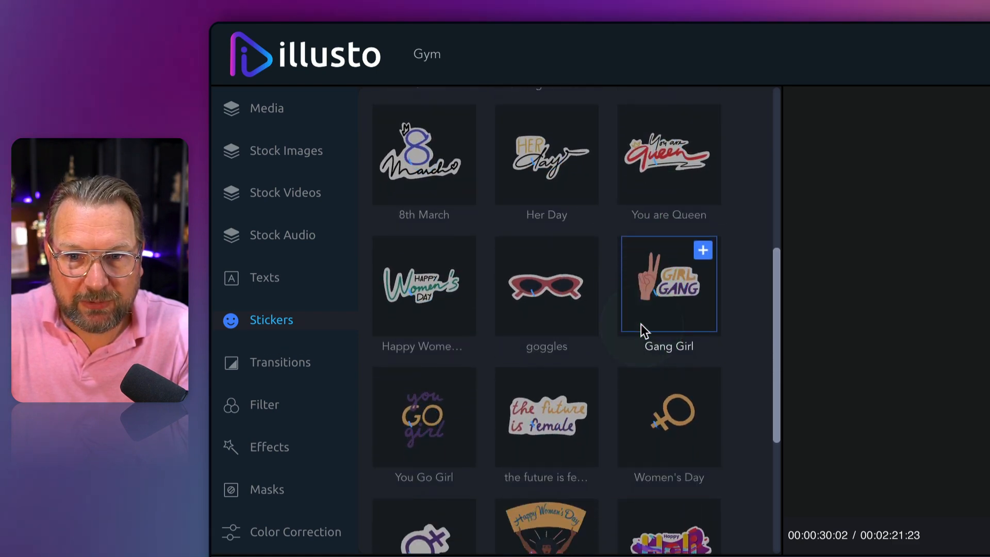
scroll(641, 324, "down", 4)
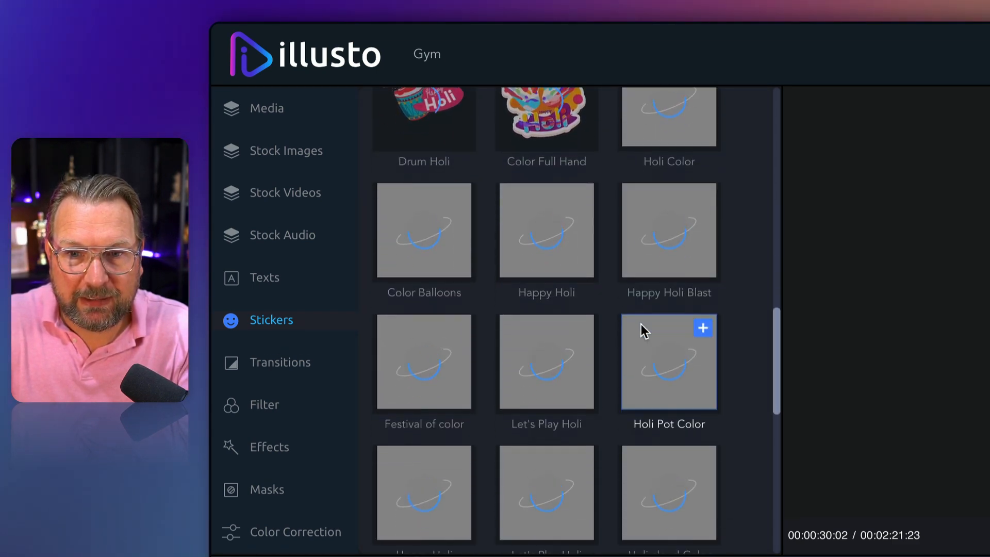
left_click(639, 324)
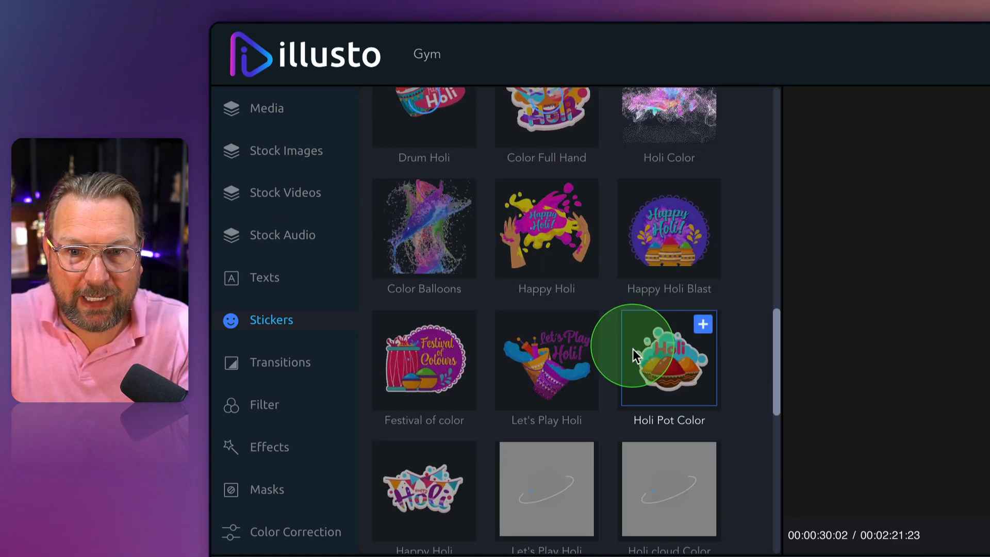
scroll(632, 349, "down", 4)
scroll(632, 349, "down", 6)
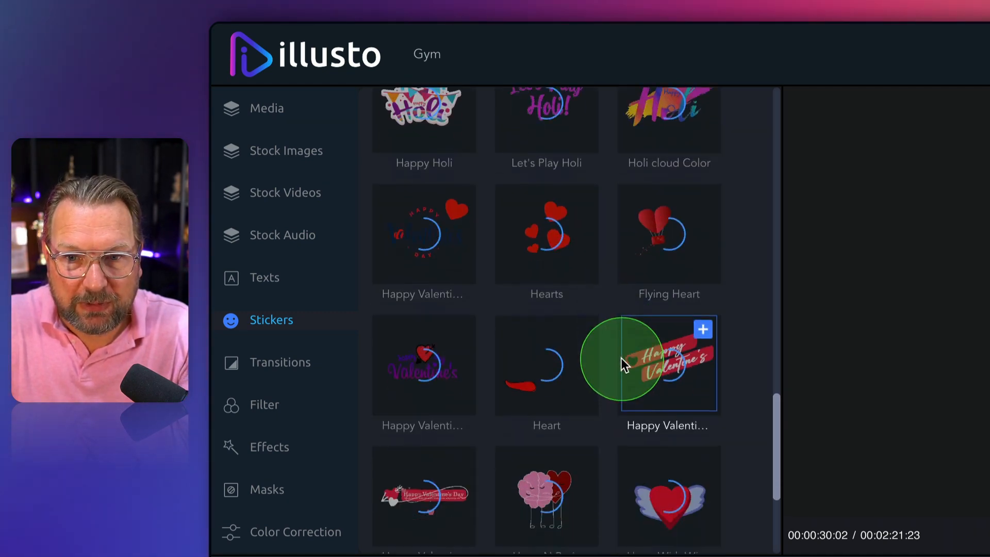
Browse the remaining normal stickers, from Valentine's through New Year, Christmas and Cyber Monday to the Black Friday and Thankyou designs.
scroll(566, 375, "down", 9)
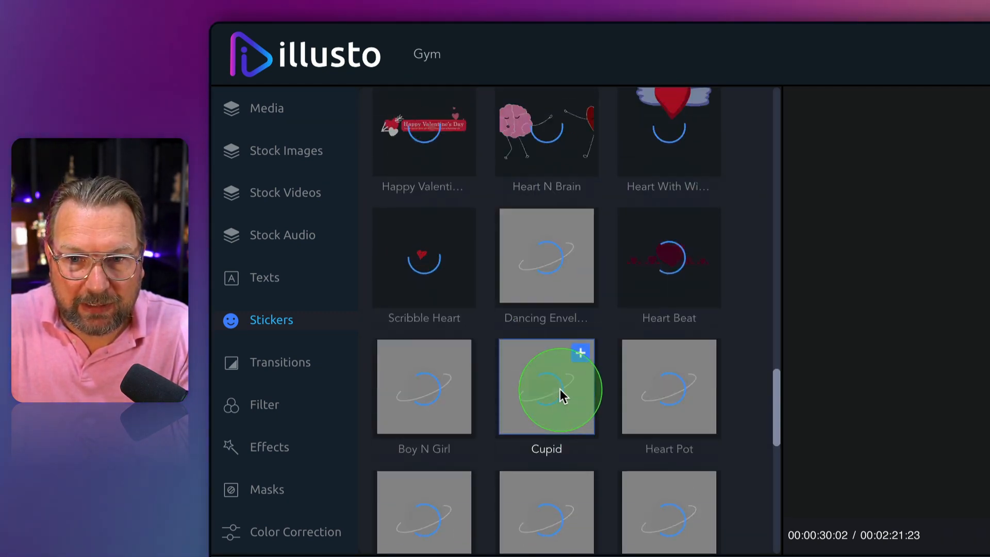
scroll(561, 395, "down", 8)
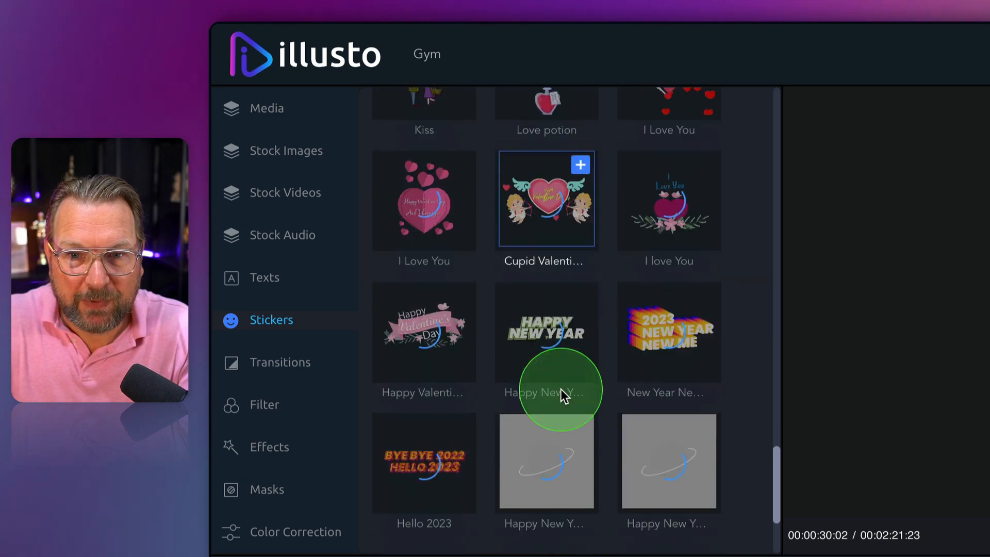
scroll(560, 391, "down", 2)
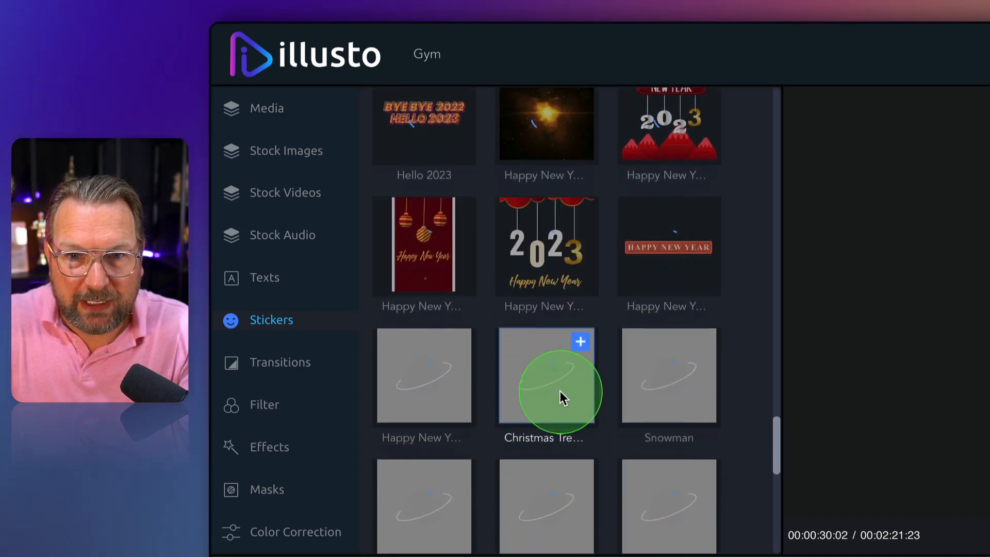
scroll(560, 391, "down", 1)
scroll(561, 391, "down", 2)
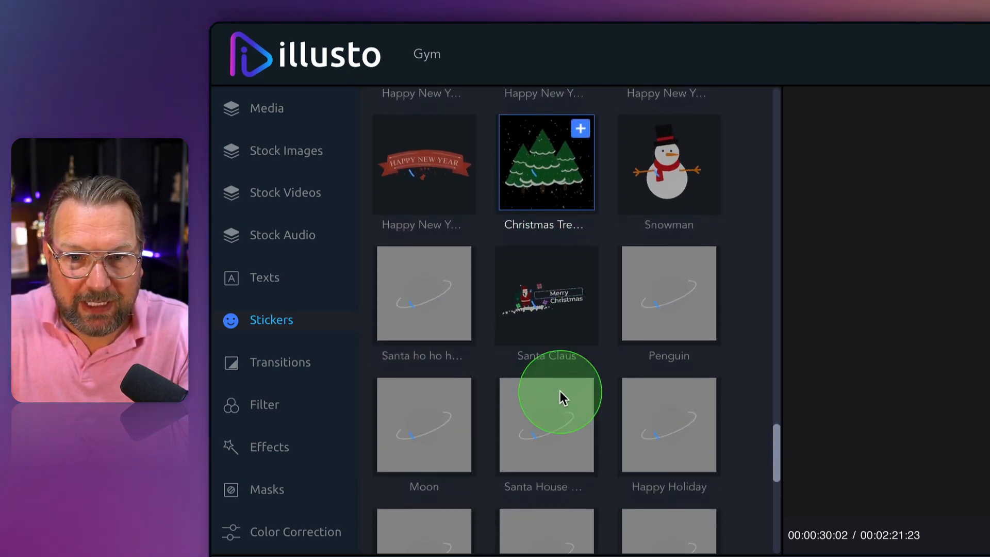
scroll(562, 371, "down", 1)
scroll(562, 370, "down", 5)
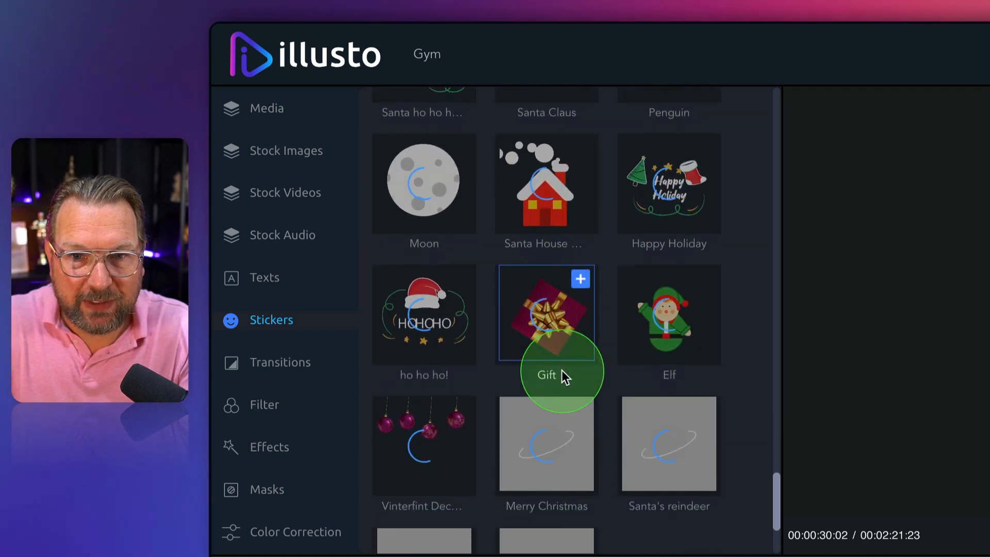
scroll(496, 316, "down", 4)
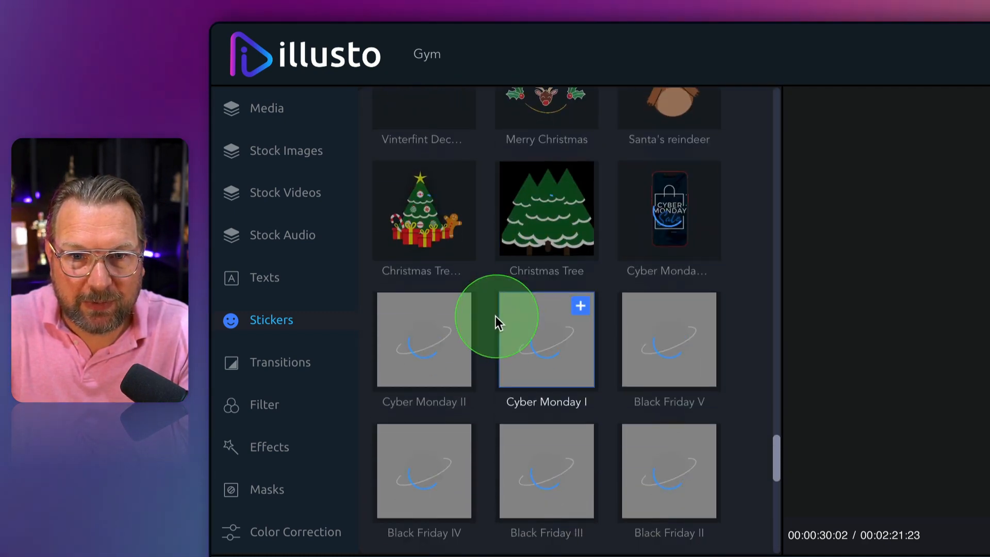
scroll(489, 240, "up", 2)
scroll(487, 241, "down", 3)
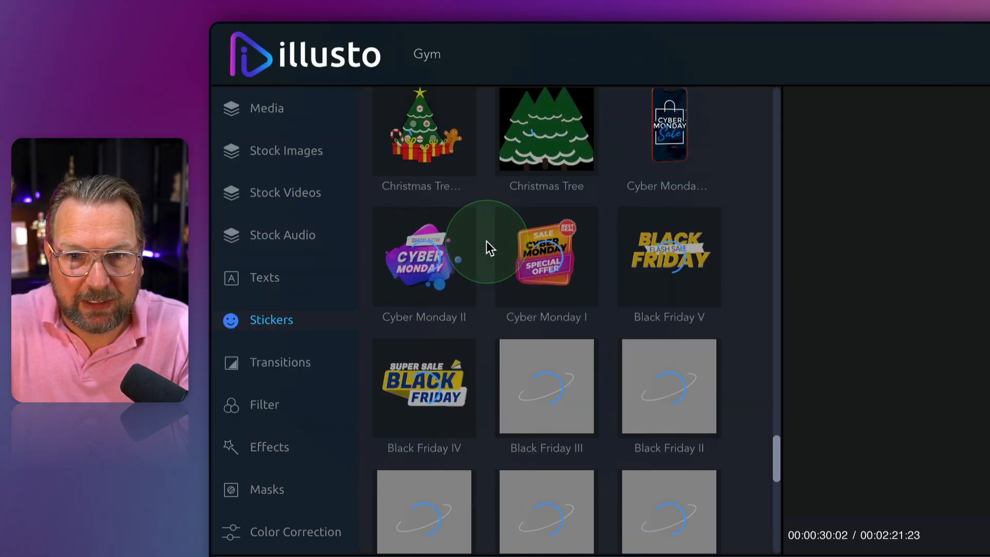
scroll(578, 251, "down", 3)
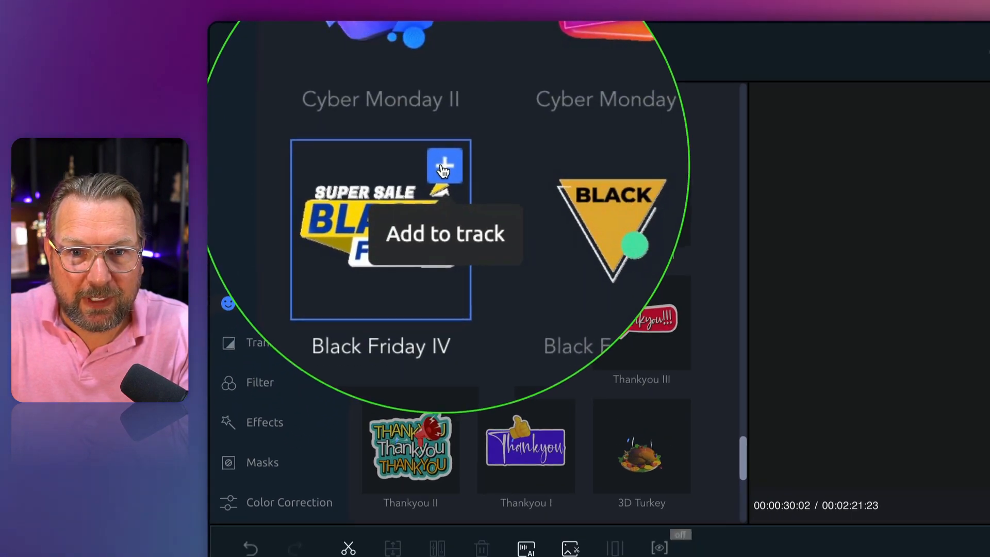
Try the Black Friday IV sticker over the gym rings clip, play back its animation and remove it from the timeline.
left_click(468, 169)
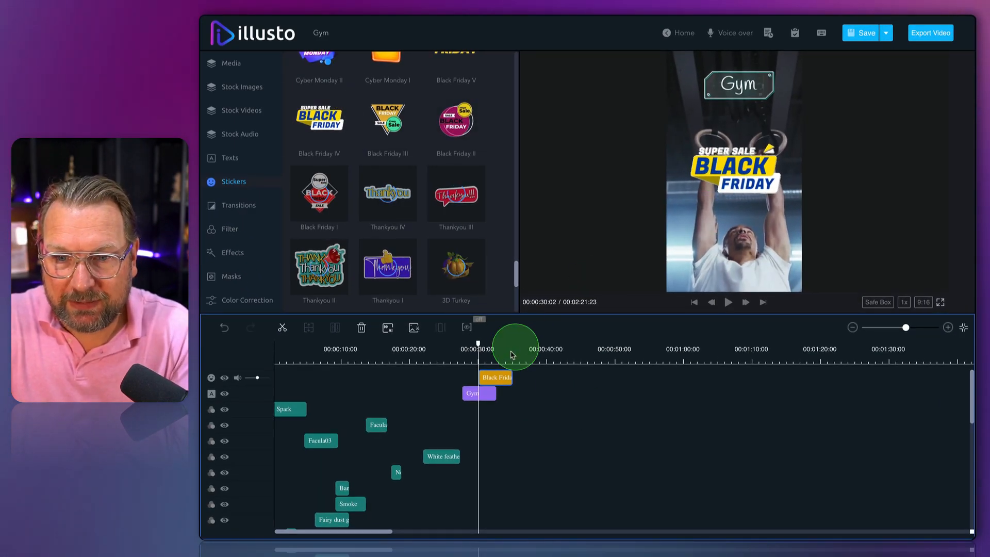
key("space")
key("space")
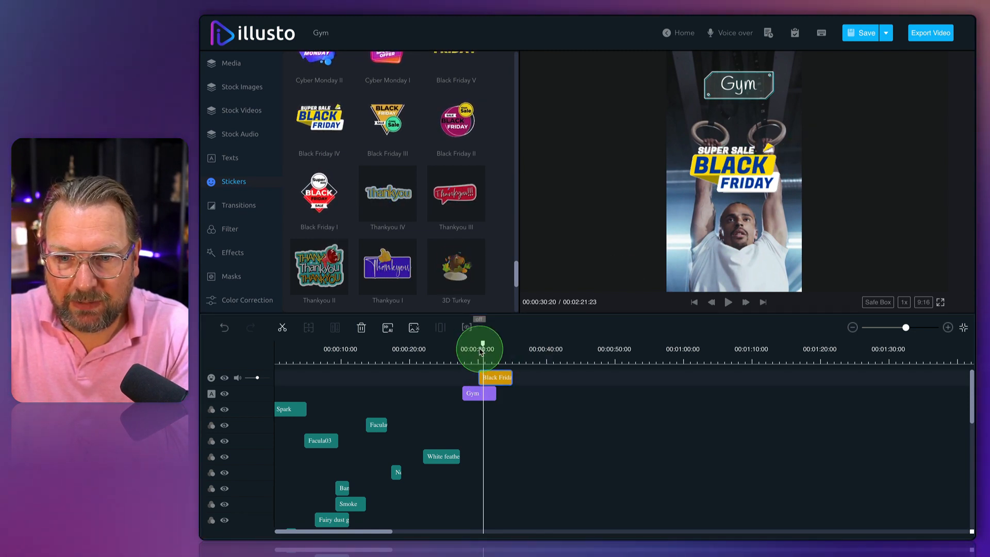
key("space")
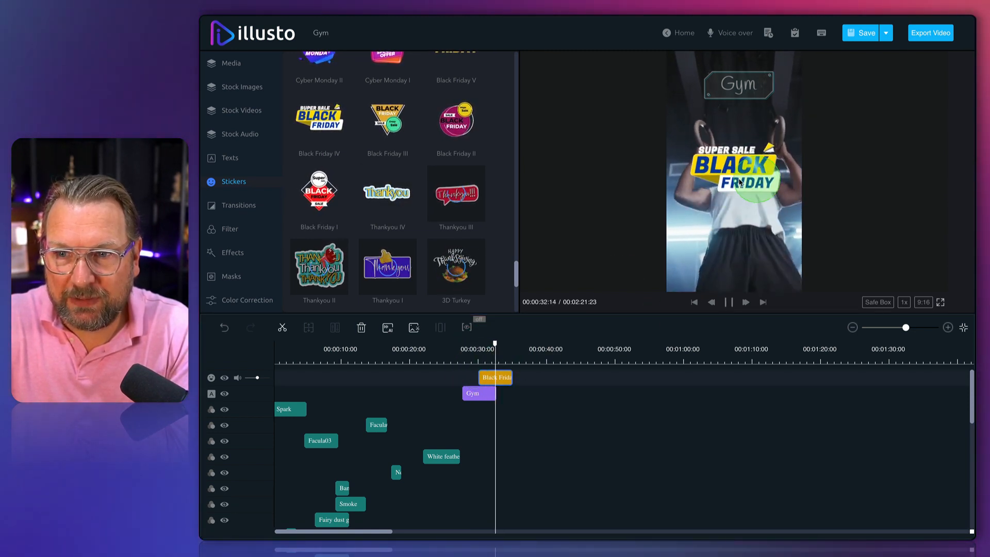
key("space")
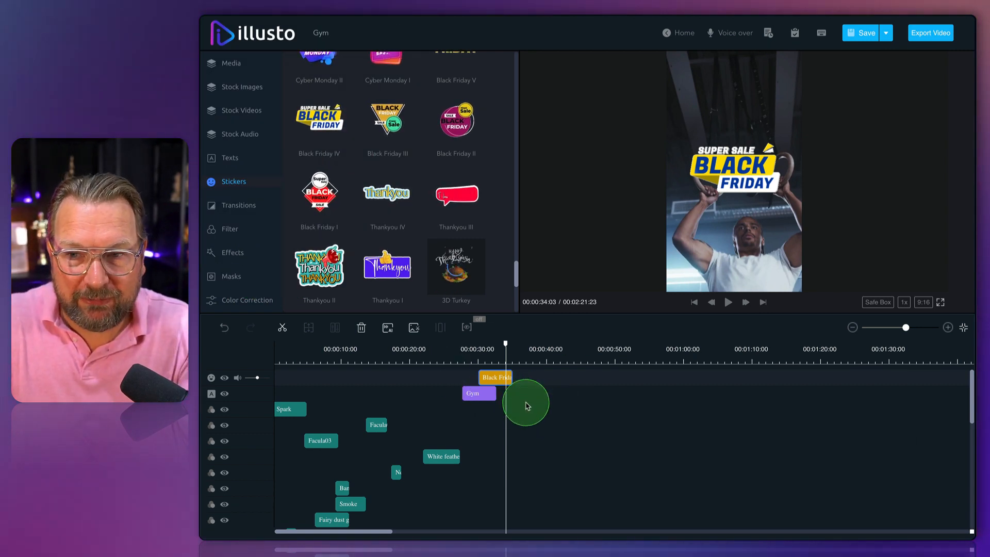
scroll(526, 404, "down", 1)
scroll(514, 398, "up", 1)
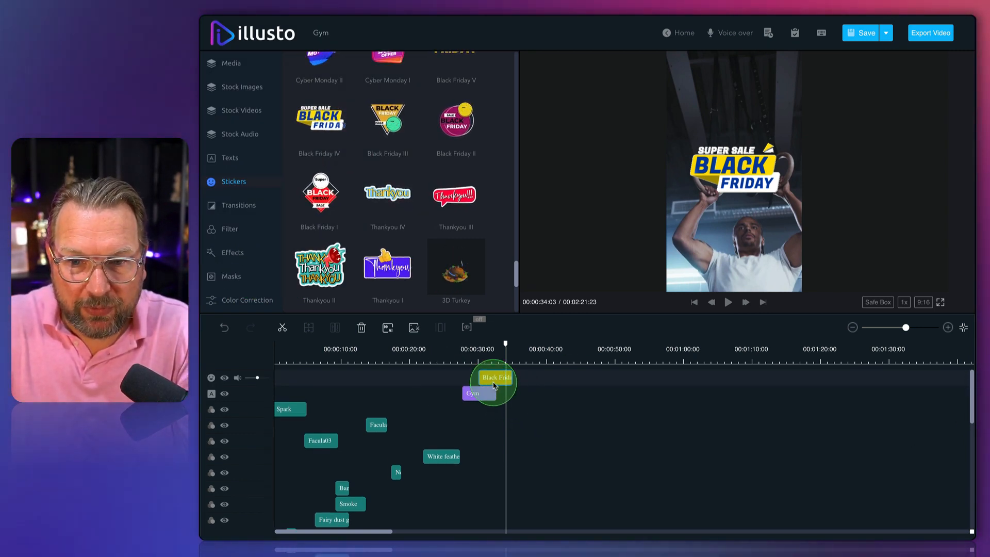
left_click(362, 327)
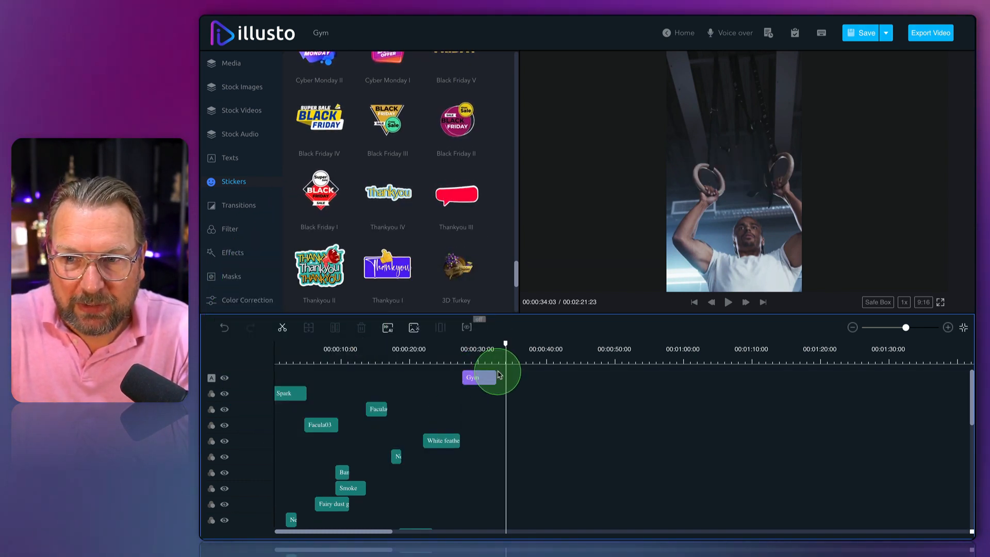
Open the basic settings of clip -P1-4761483, widen the settings area, try Multiply blending and restore Normal.
scroll(500, 392, "down", 10)
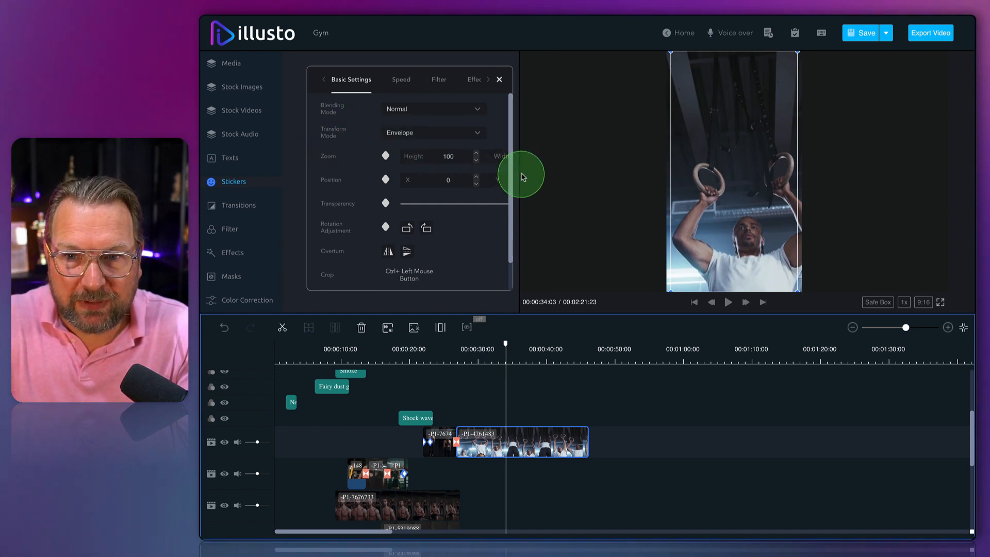
left_click_drag(535, 175, 620, 180)
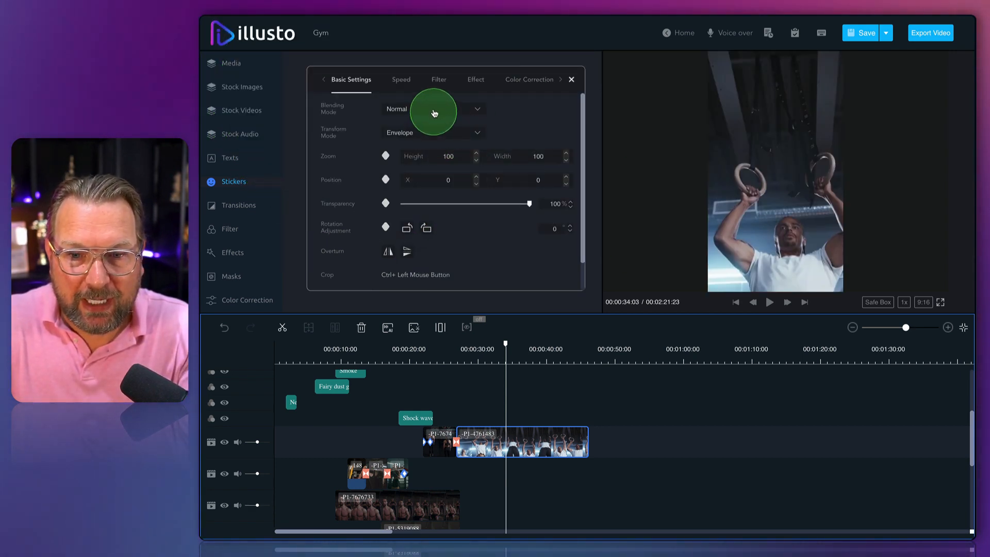
left_click(434, 110)
left_click(404, 151)
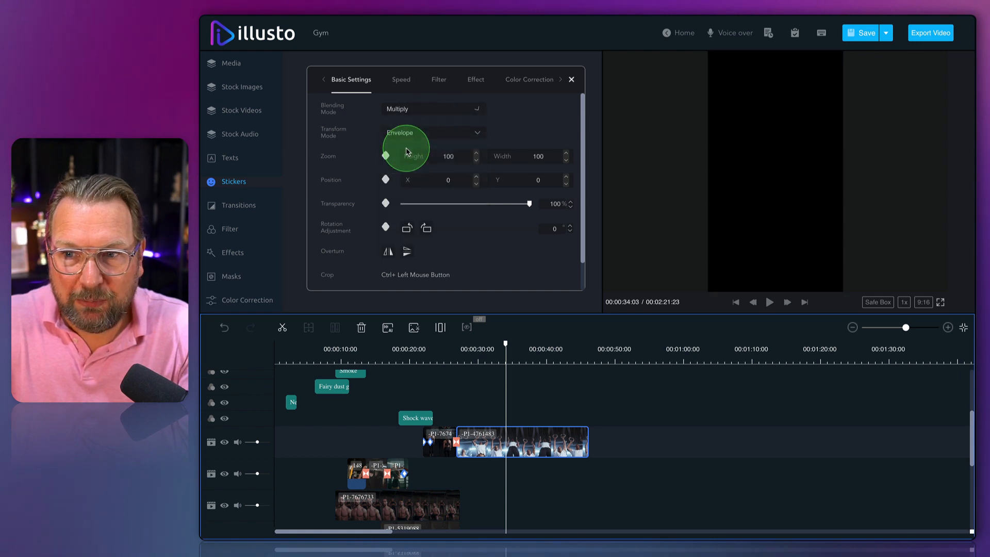
left_click(426, 126)
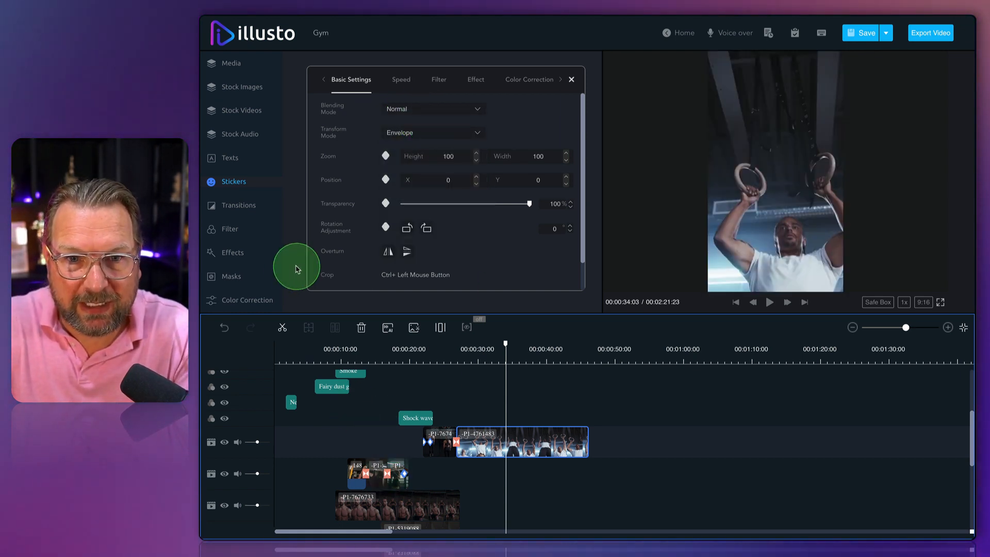
Find clip -P1-7675456 in the project media and place it on the track beneath clip -P1-4761483 so they overlap.
left_click(236, 87)
left_click(242, 111)
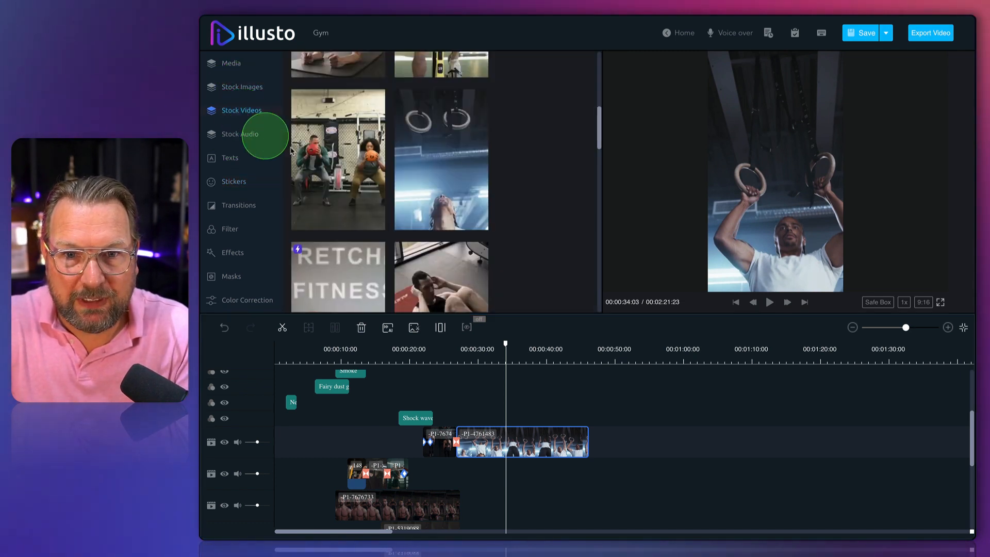
left_click(444, 277)
scroll(443, 261, "down", 1)
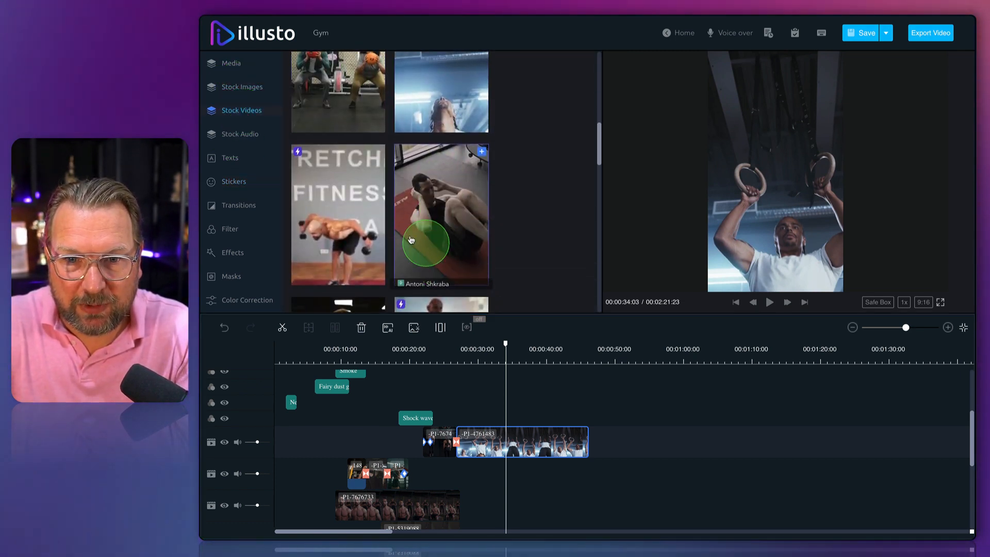
left_click(232, 63)
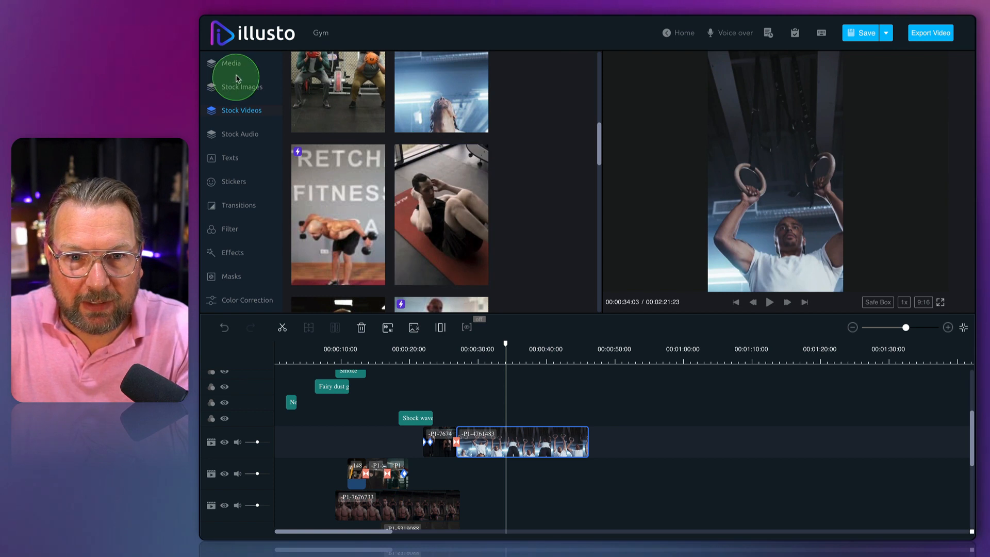
scroll(403, 202, "down", 3)
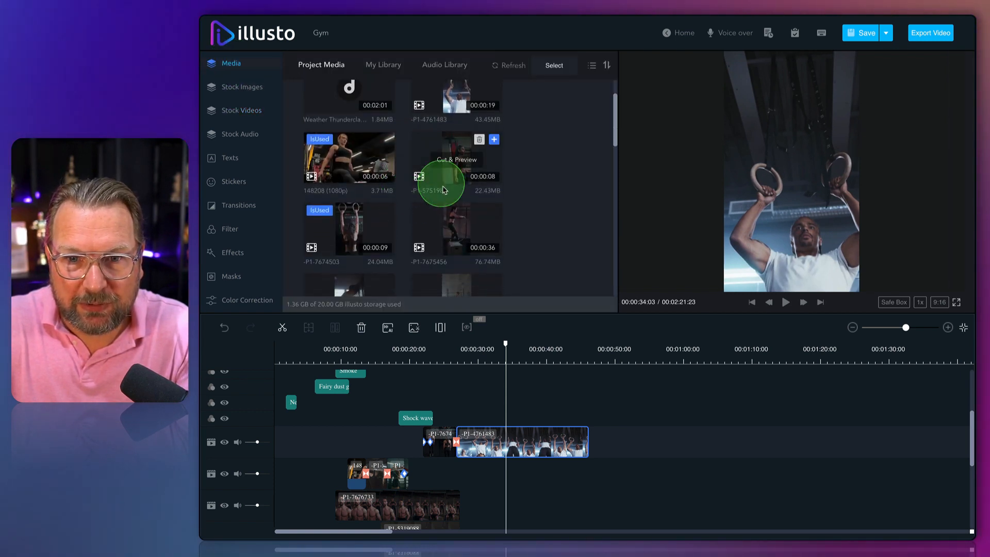
scroll(519, 185, "down", 1)
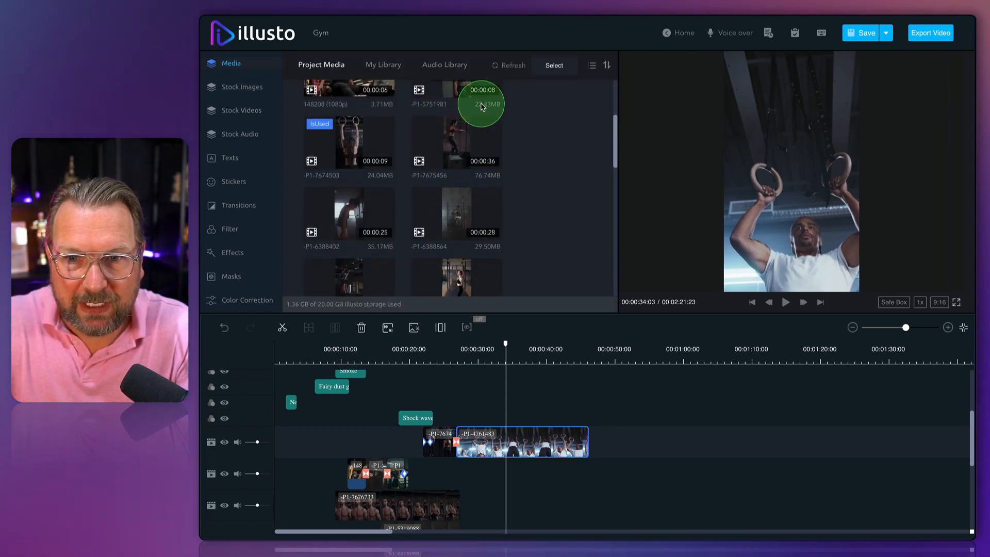
left_click_drag(581, 400, 567, 455)
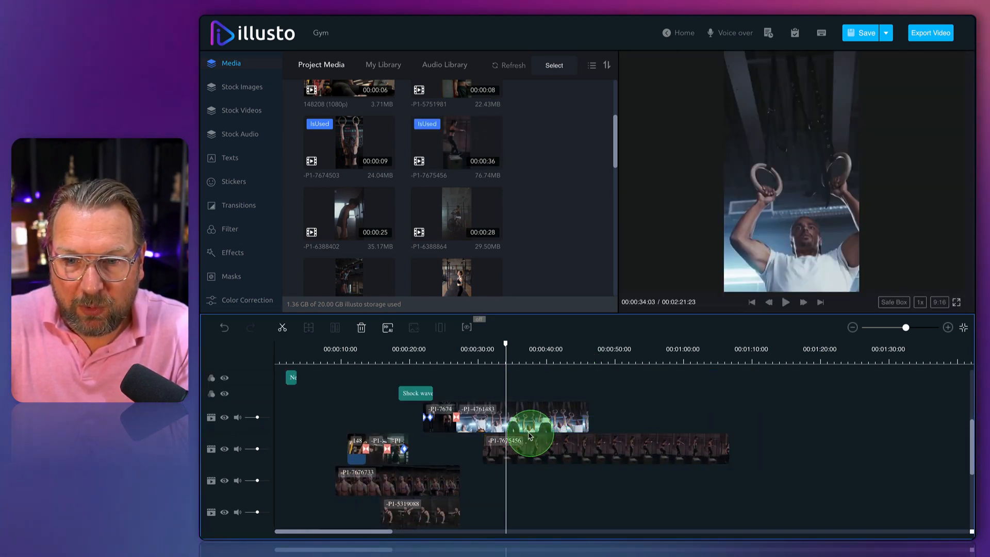
Try Multiply blending on clip -P1-4761483 over the clip beneath it and preview the blend at 00:00:37:01.
left_click(522, 422)
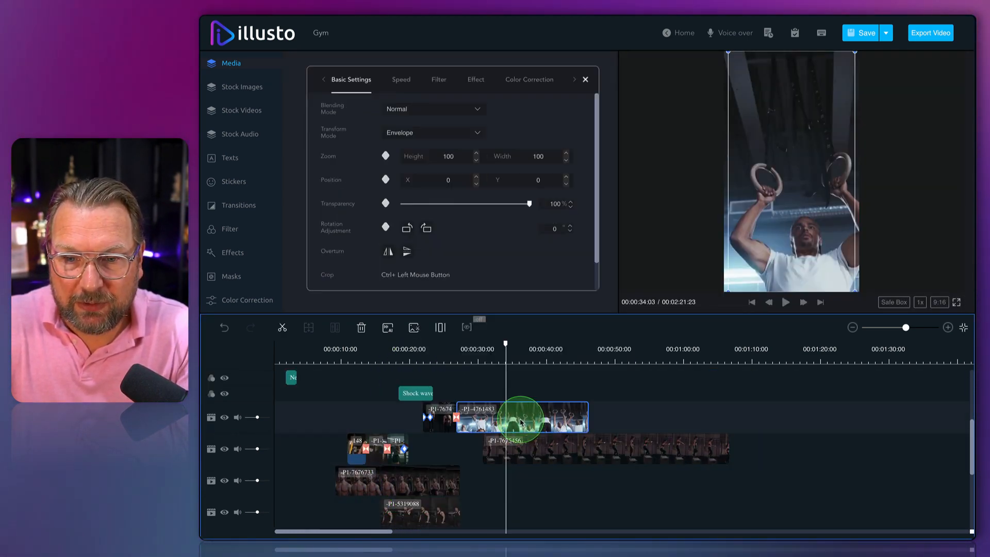
left_click(432, 109)
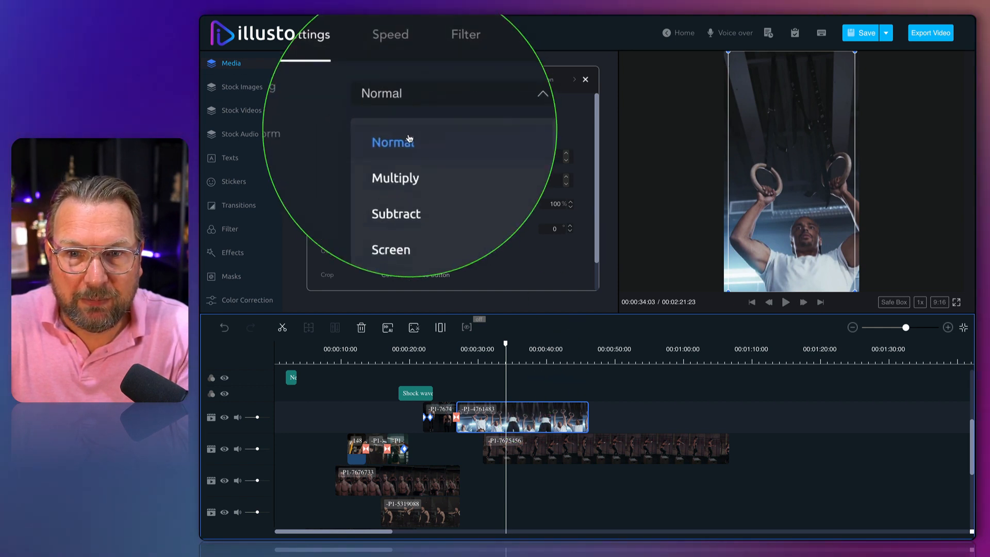
left_click(403, 146)
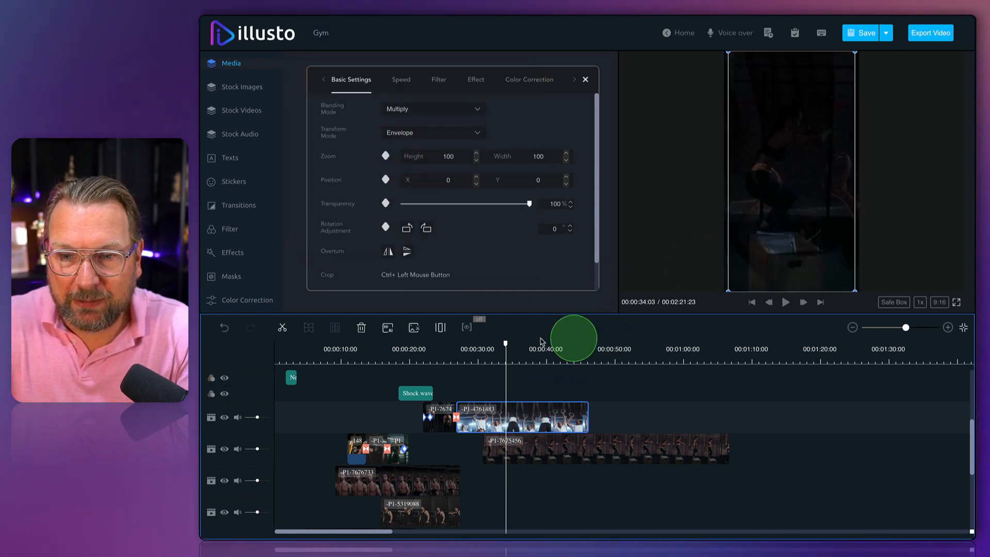
left_click_drag(498, 348, 527, 354)
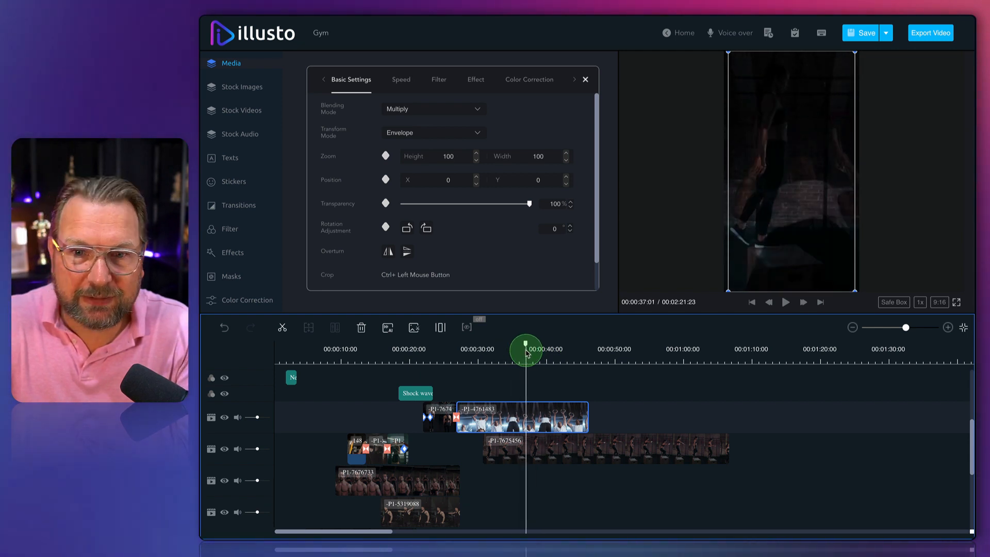
Try the Subtract and Screen blending modes on clip -P1-4761483 and preview the Screen blend at 00:00:35:19.
left_click(431, 115)
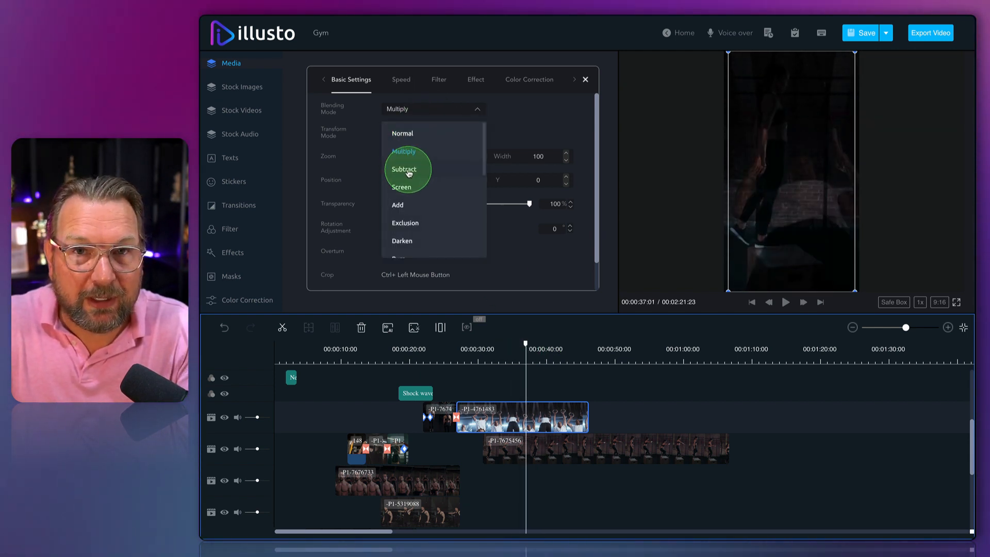
left_click(409, 171)
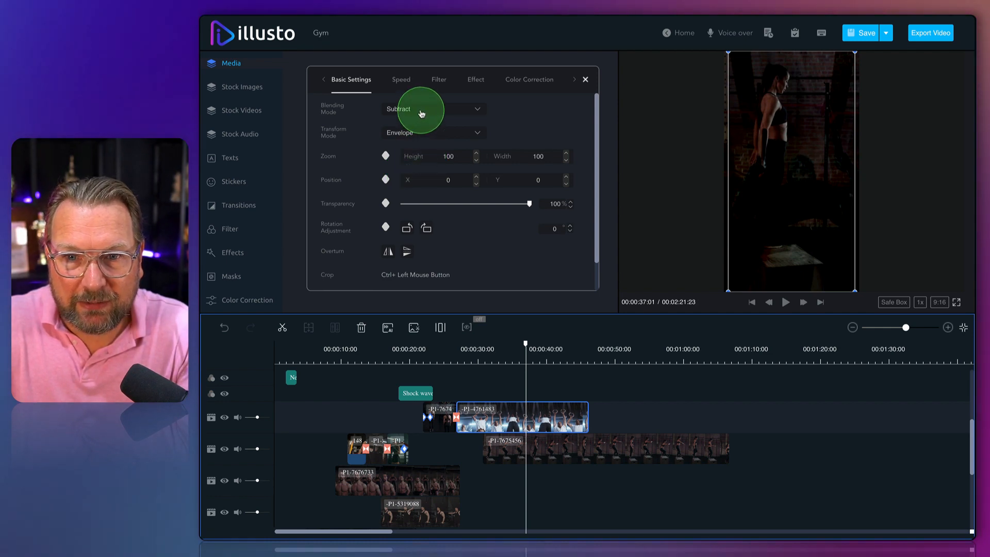
left_click(402, 178)
left_click(401, 187)
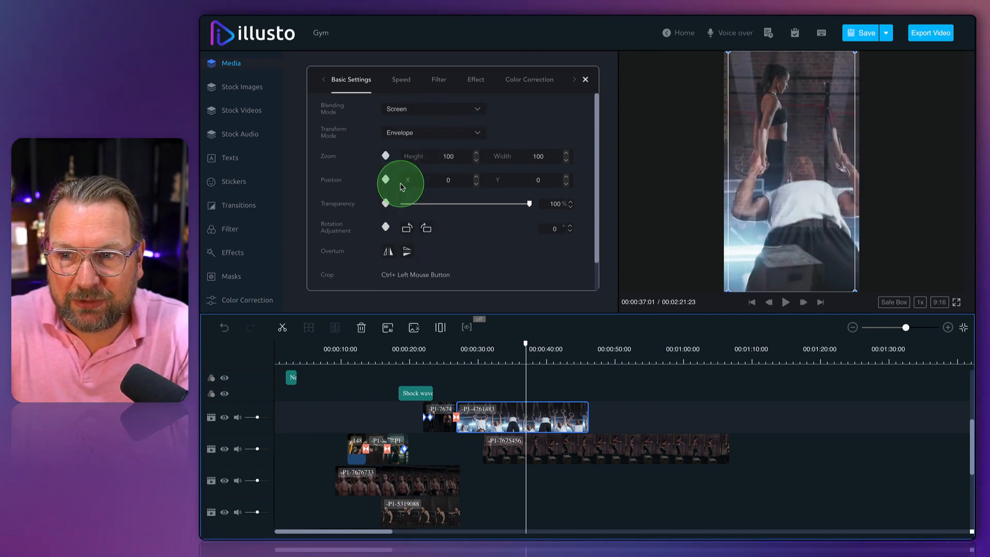
mouse_move(531, 349)
left_mouse_down()
mouse_move(489, 347)
mouse_move(532, 349)
mouse_move(518, 348)
left_mouse_up()
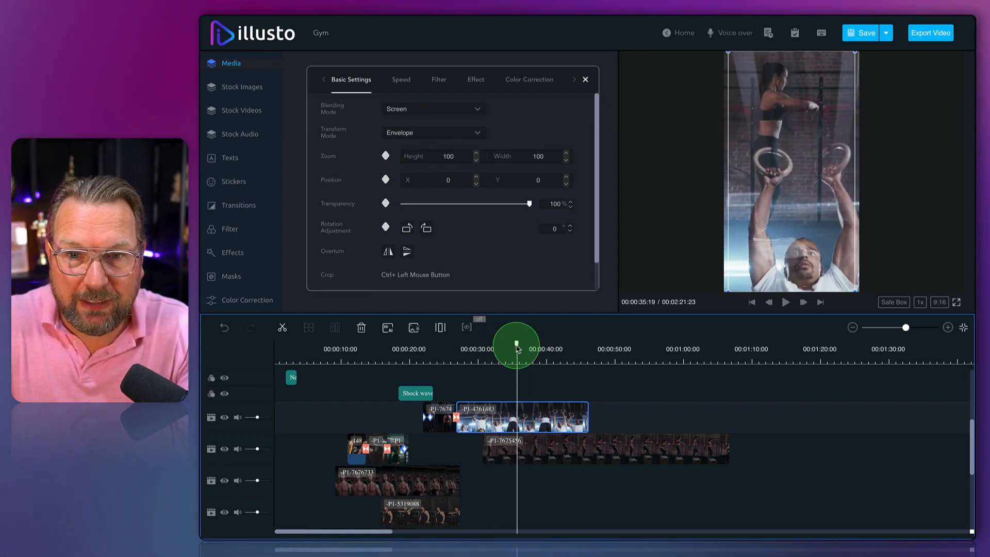
Set the blending mode of clip -P1-4761483 back to Normal and review its remaining basic settings.
left_click(464, 114)
left_click(419, 132)
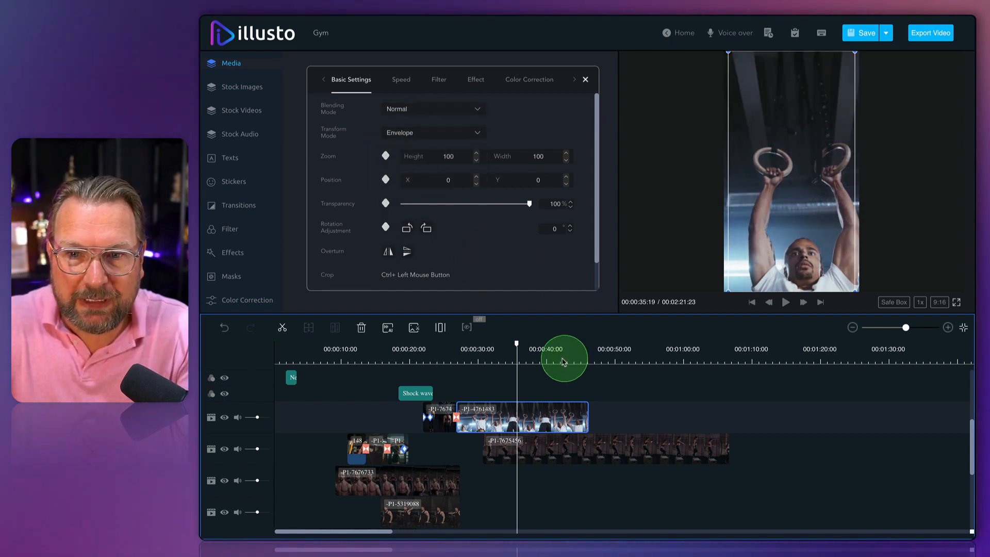
scroll(433, 171, "down", 1)
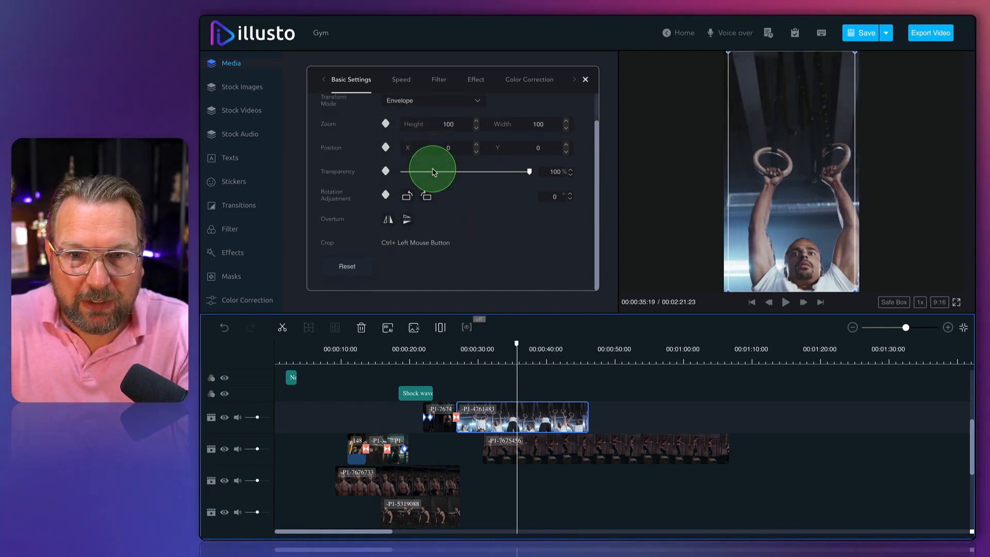
scroll(433, 171, "up", 1)
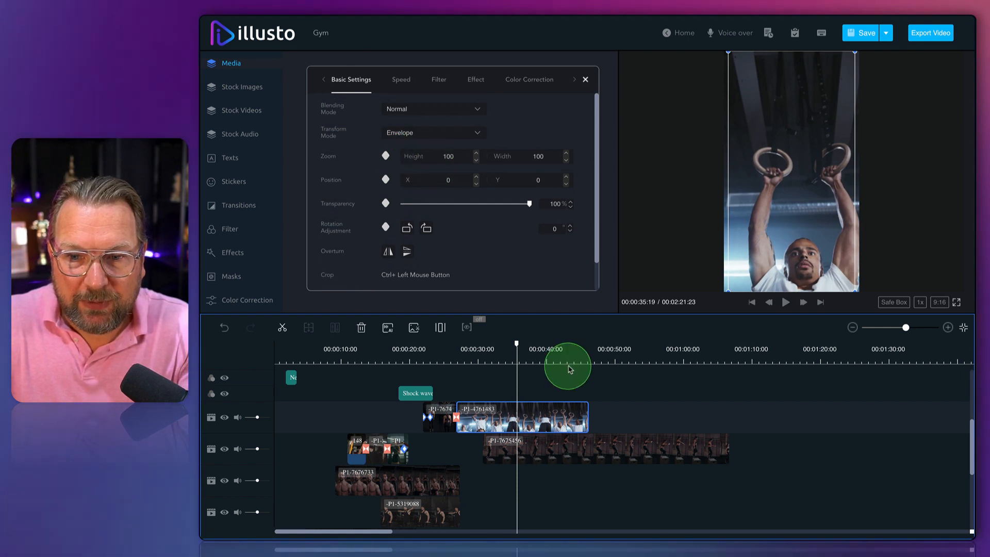
At 00:00:34:23, add zoom, position, transparency and rotation keyframes to clip -P1-4761483.
left_click_drag(525, 353, 511, 347)
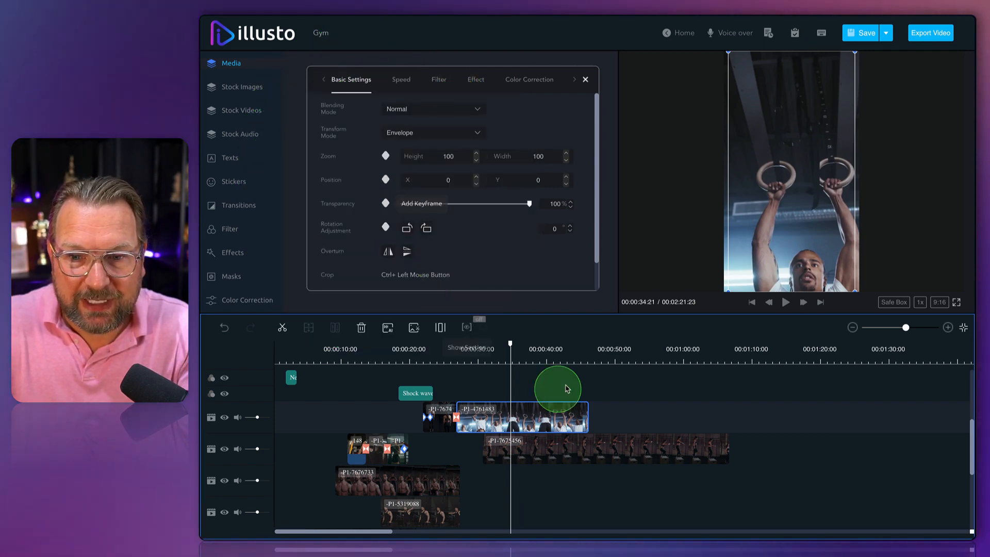
left_click_drag(510, 343, 512, 355)
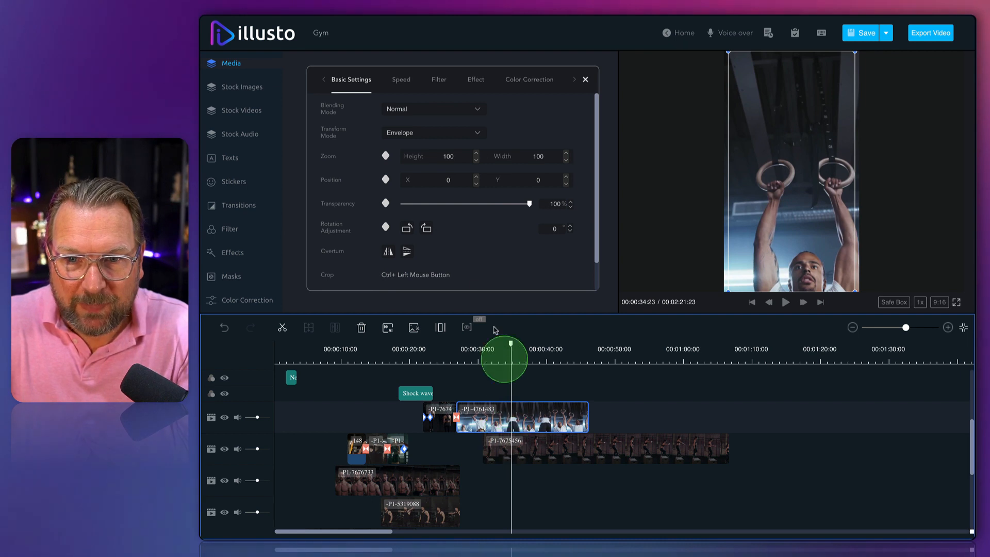
left_click(387, 157)
left_click(385, 165)
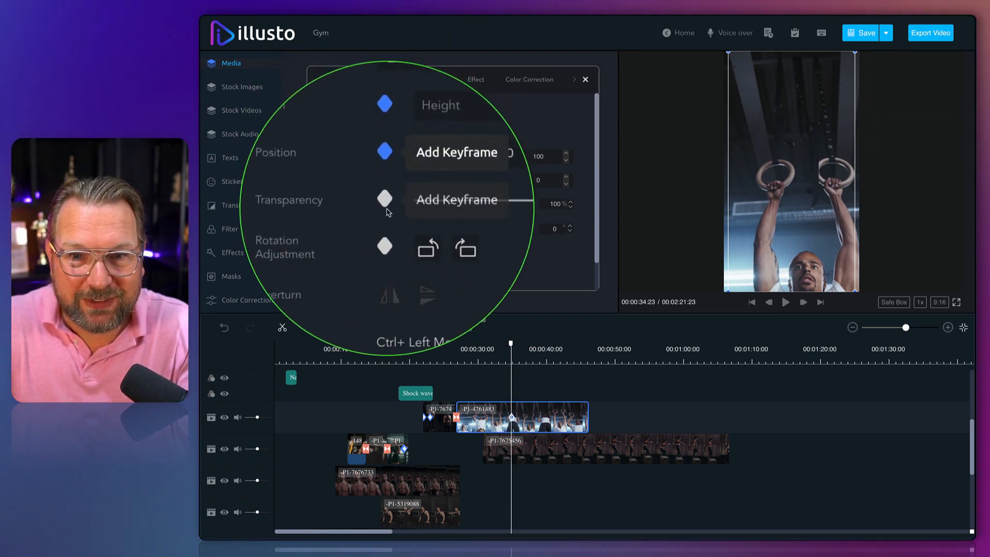
left_click(386, 203)
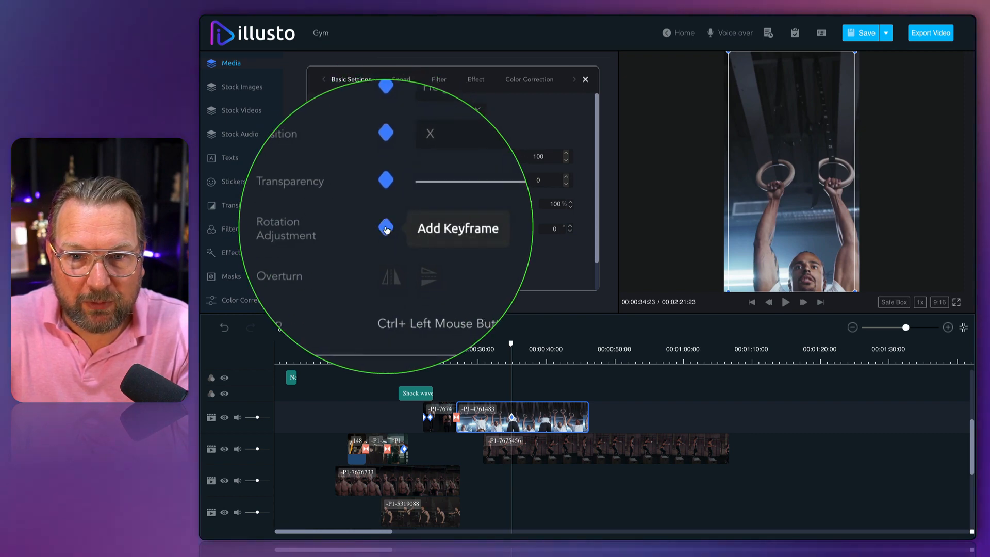
left_click(386, 227)
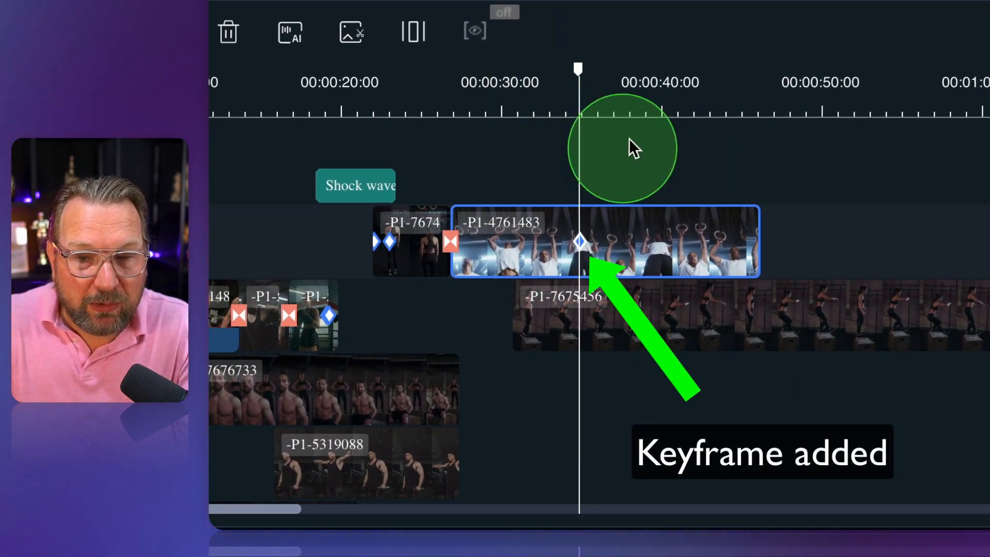
Add a second set of zoom, position, transparency and rotation keyframes to clip -P1-4761483 at 00:00:37:07.
left_click_drag(580, 70, 617, 72)
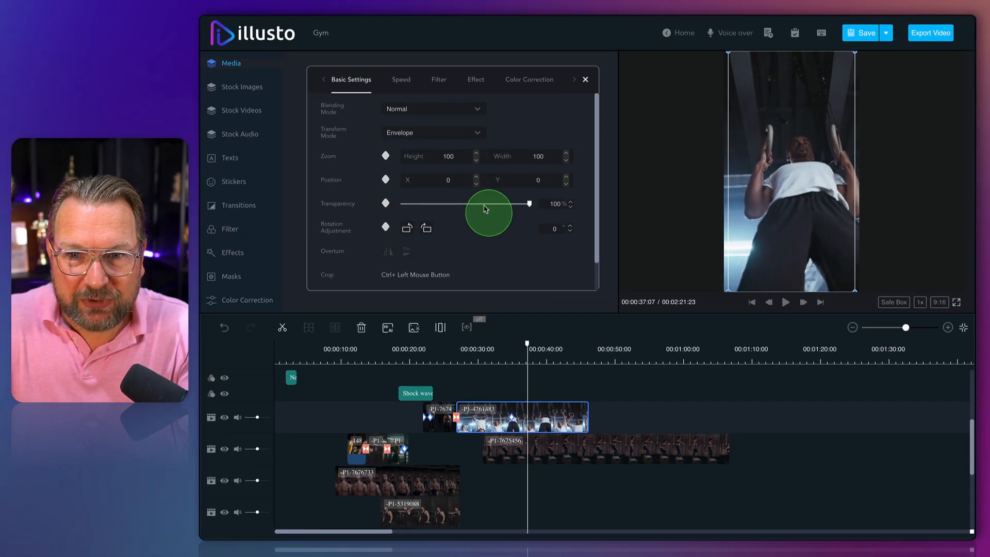
left_click(386, 156)
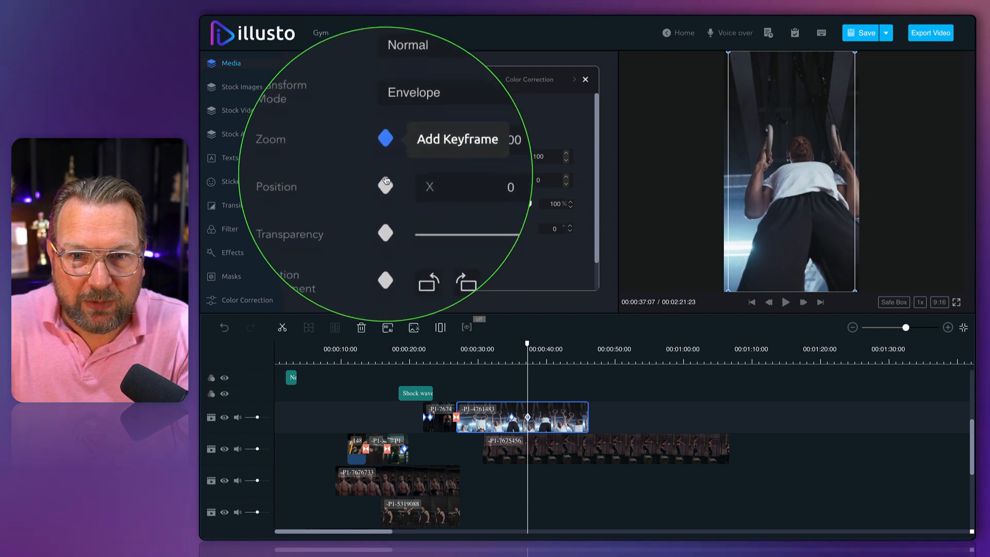
left_click(385, 180)
left_click(386, 203)
right_click(385, 228)
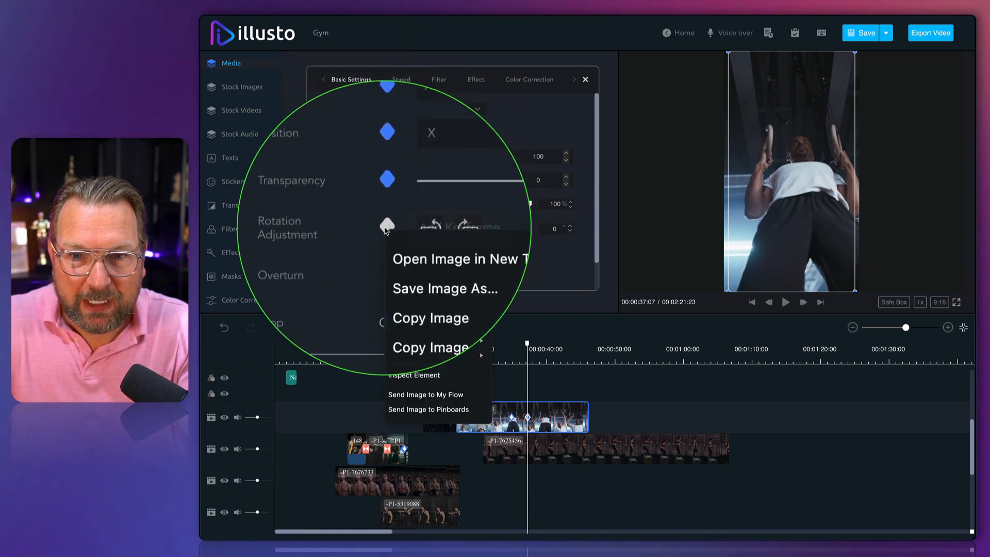
left_click(377, 223)
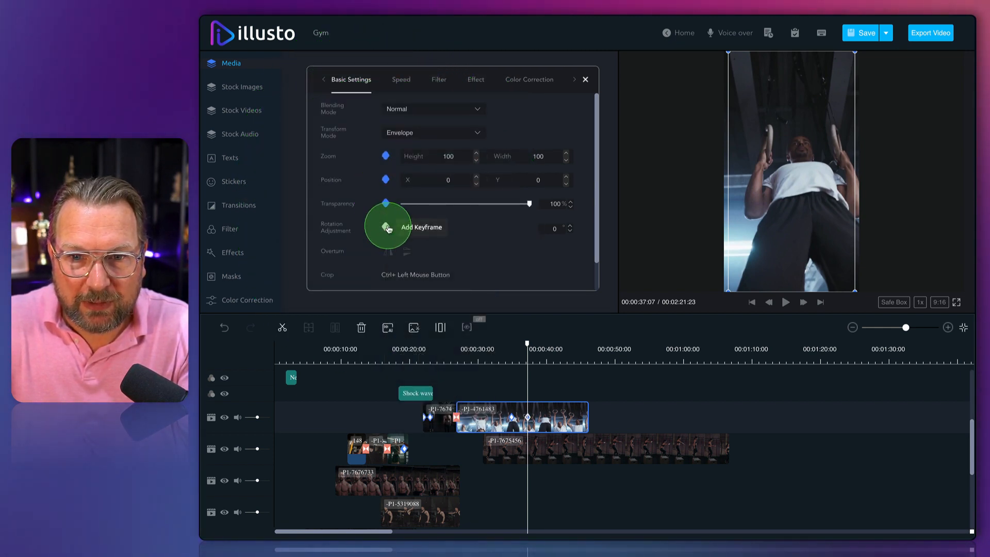
Enlarge the zoom and set the rotation to 15° at the 00:00:37:07 keyframes of clip -P1-4761483.
left_click_drag(457, 156, 430, 179)
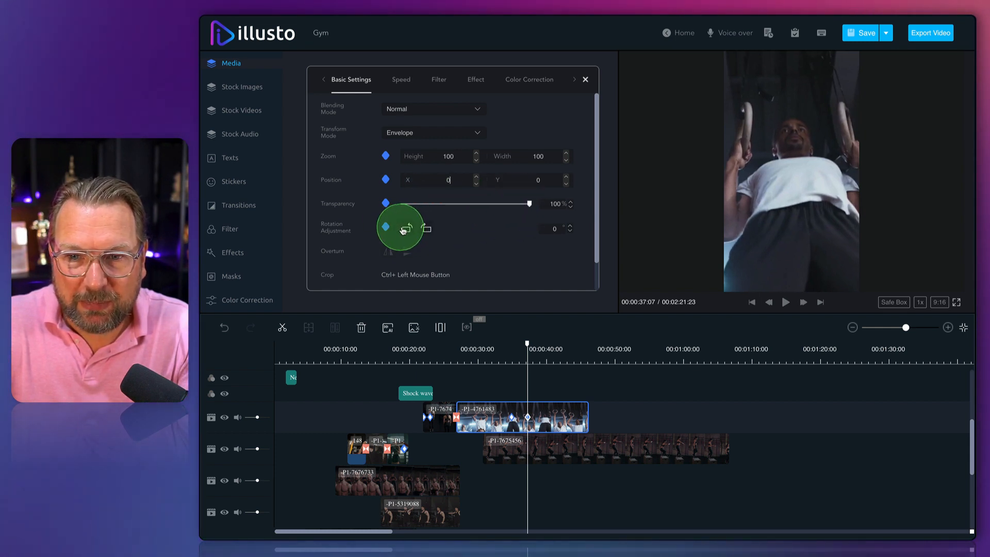
right_click(569, 231)
left_click(557, 229)
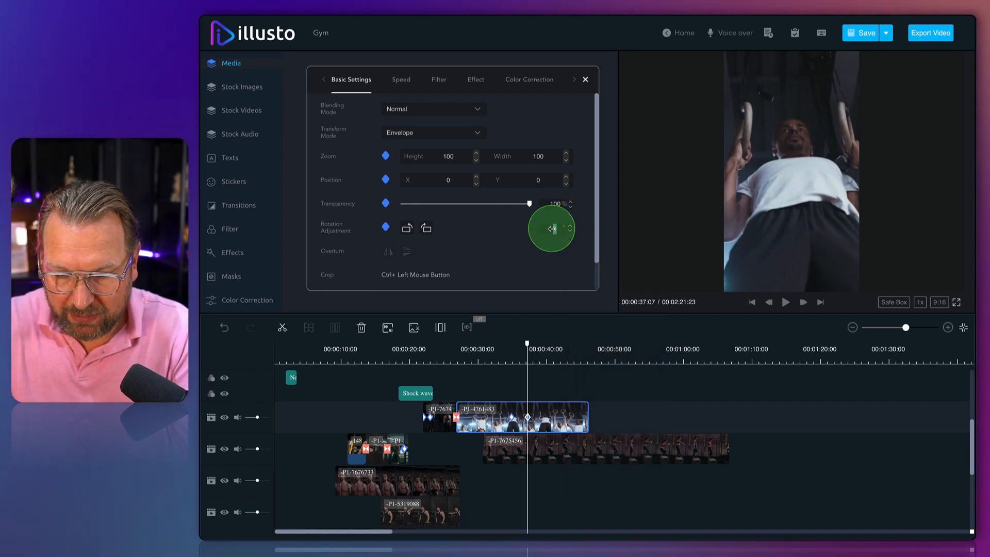
type("15")
left_click(552, 228)
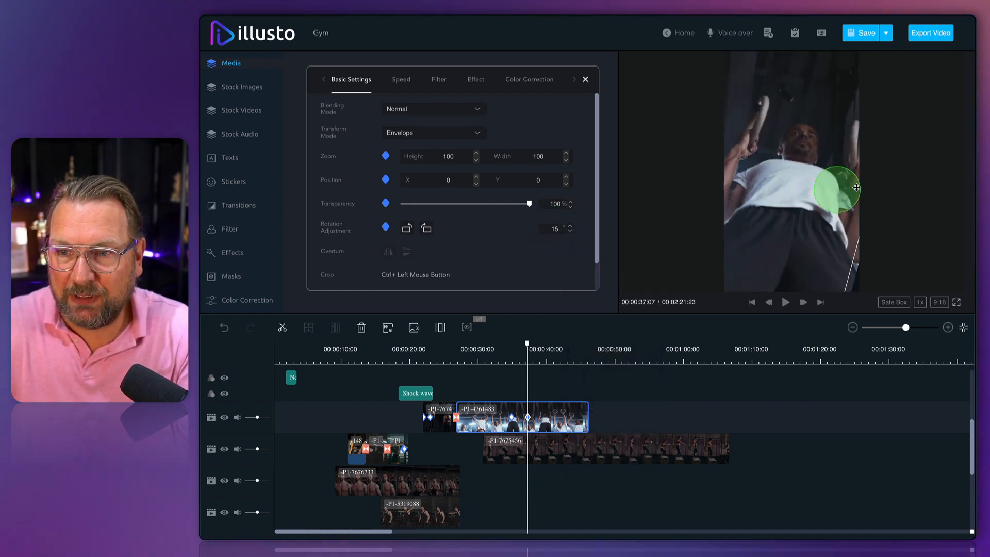
left_click_drag(441, 159, 477, 158)
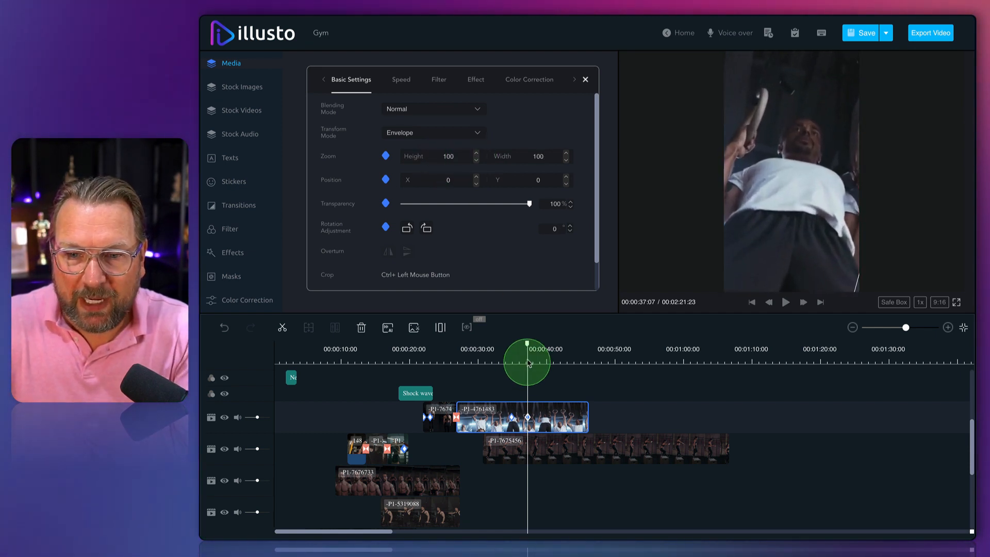
Increase the zoom of clip -P1-4761483 further at 00:00:37:09 and preview the picture at 00:00:37:05.
mouse_move(527, 349)
left_mouse_down()
mouse_move(508, 348)
mouse_move(528, 349)
left_mouse_up()
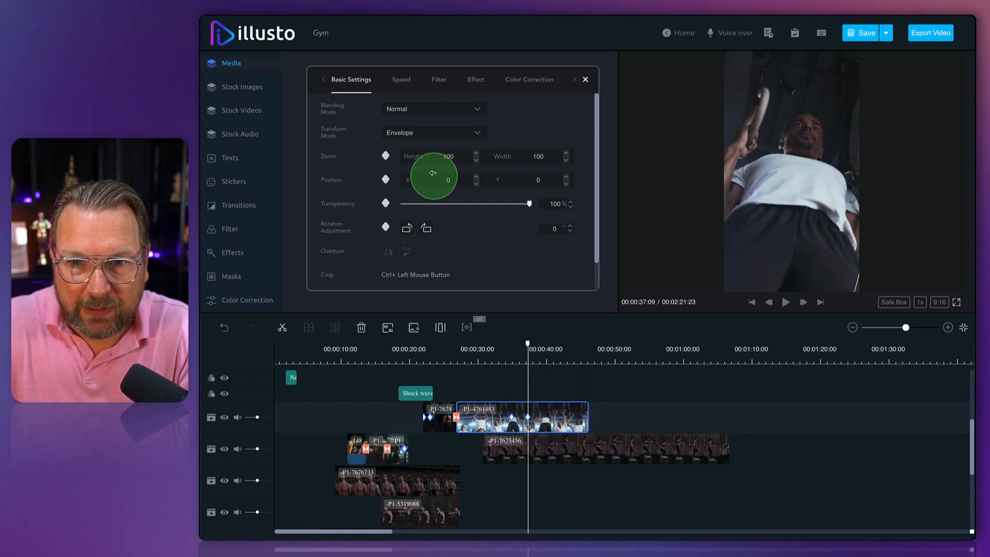
left_click_drag(446, 156, 586, 154)
left_click_drag(528, 344, 527, 375)
Delete clip -P1-4761483 and move clip -P1-7675456 up into its place, just after the short -P1-7674 clip.
left_click(546, 415)
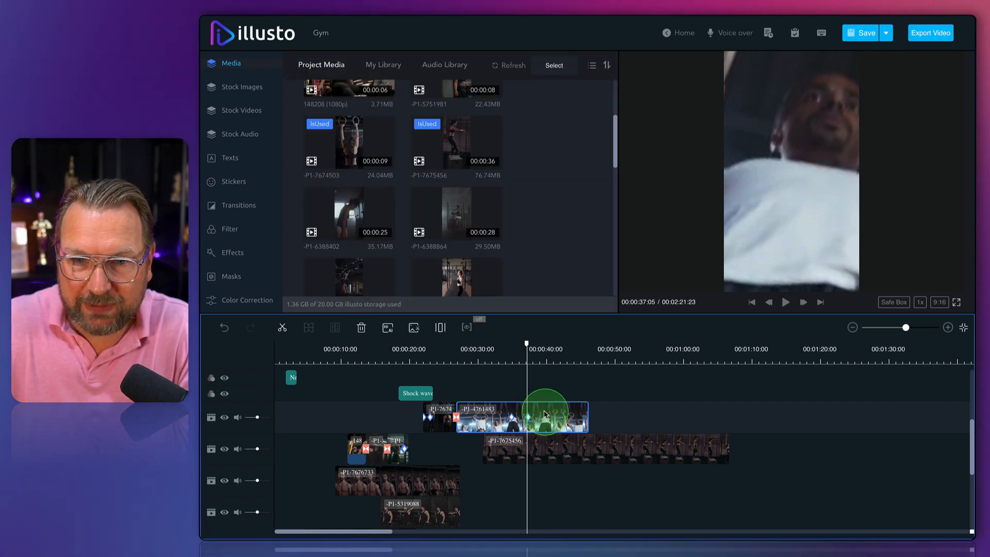
left_click(361, 328)
left_click_drag(508, 442, 522, 401)
Keyframe the transparency of clip -P1-7675456 at 100% at 00:00:34:15 and 0% at 00:00:36:09, and preview the fade.
left_click_drag(483, 361, 509, 360)
left_click(526, 416)
left_click(402, 165)
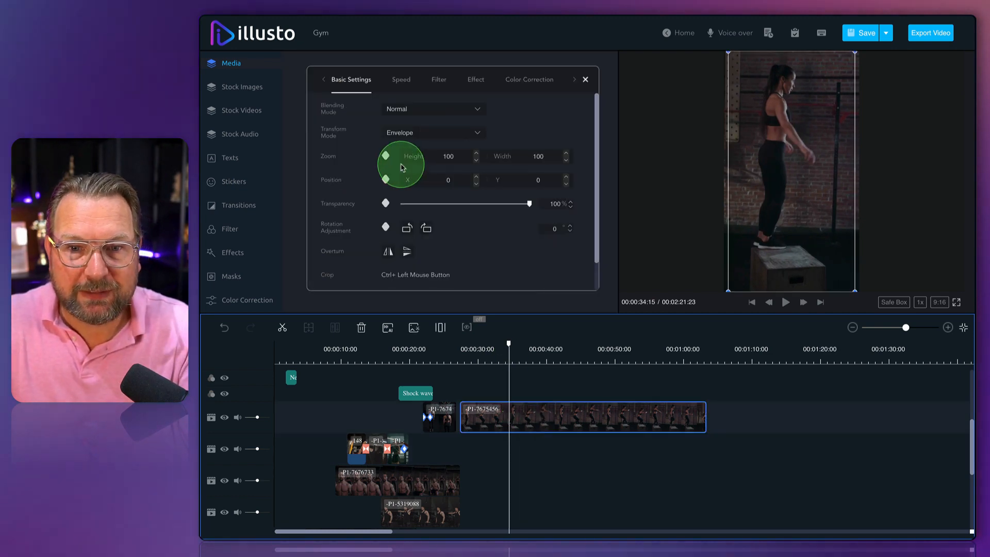
left_click(386, 204)
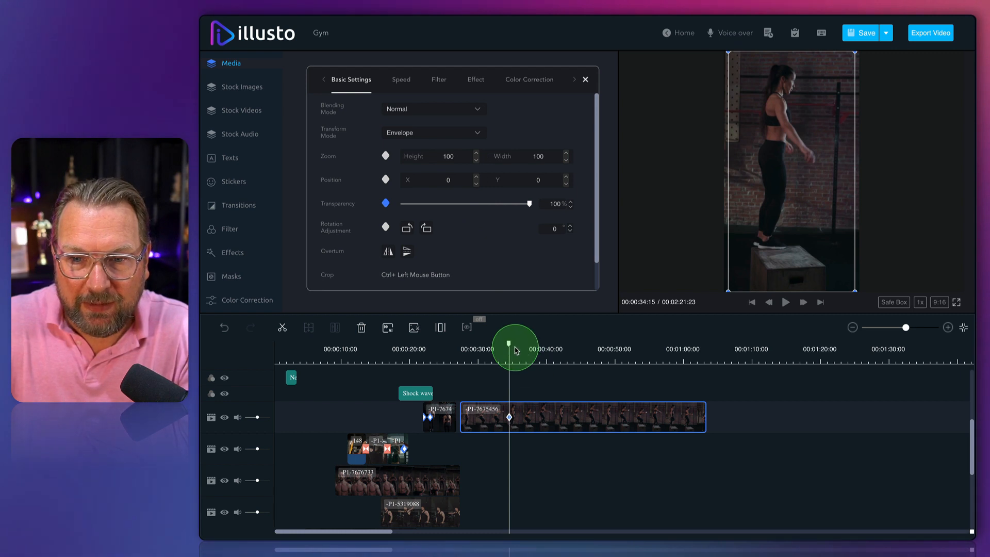
left_click_drag(511, 349, 522, 349)
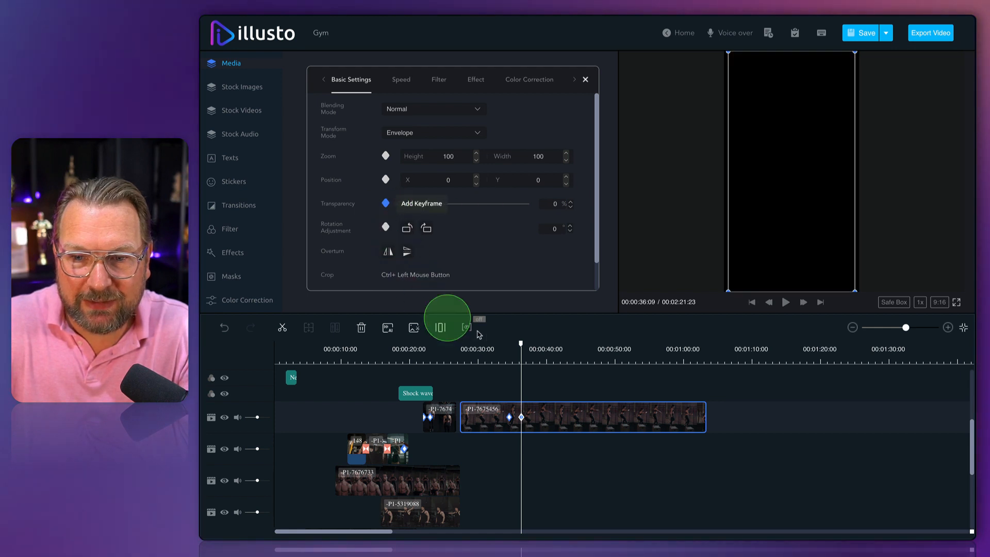
left_click_drag(521, 345, 508, 344)
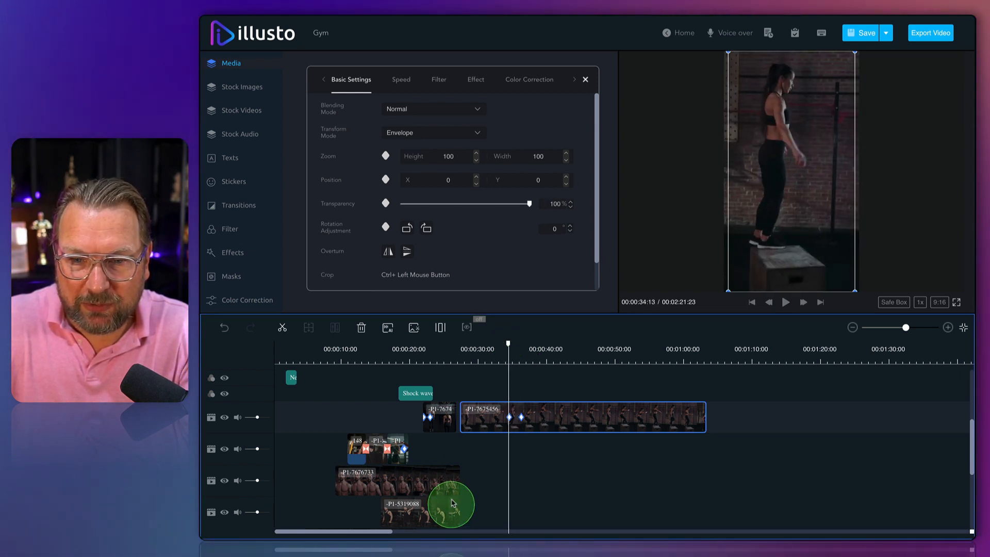
Move clip -P1-7676733 along its track so it overlaps beneath the faded part of -P1-7675456, and preview at 00:00:34:05.
left_click(434, 483)
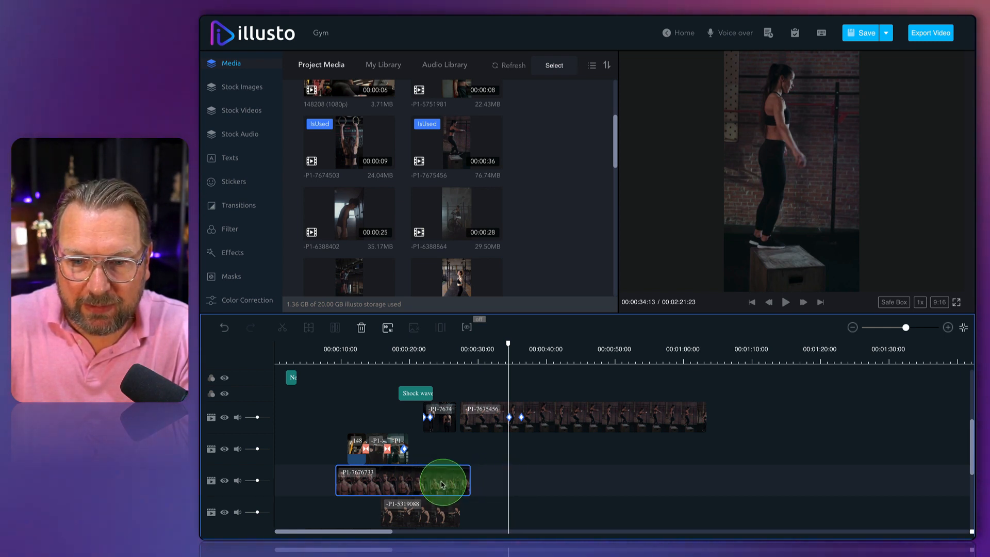
left_click_drag(442, 485, 535, 483)
left_click(507, 349)
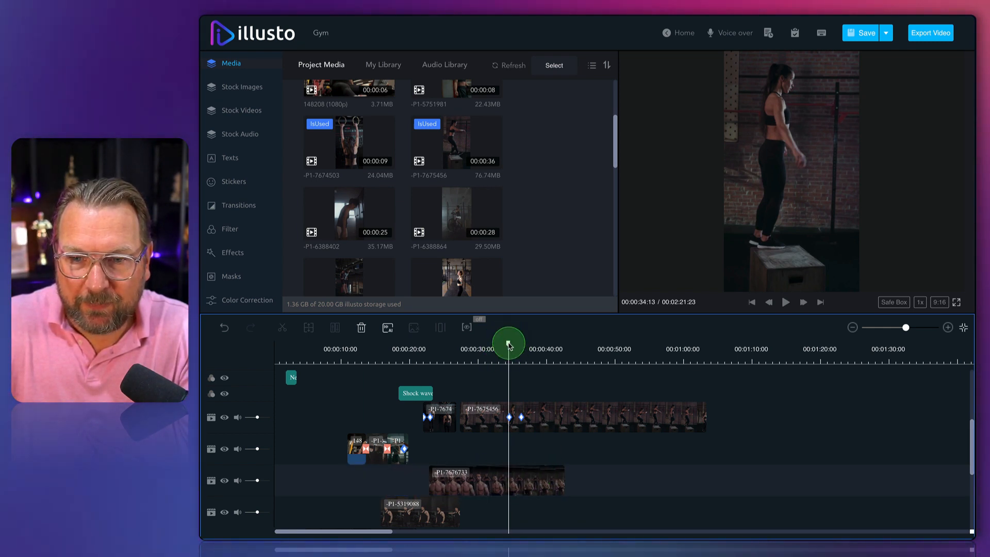
mouse_move(508, 344)
left_mouse_down()
mouse_move(524, 344)
mouse_move(506, 344)
left_mouse_up()
left_click(493, 493)
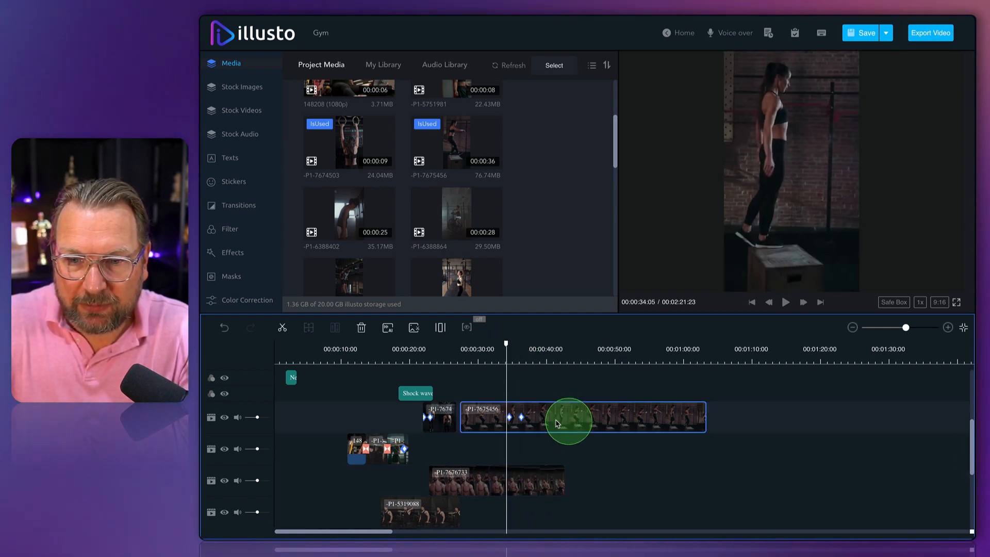
Undo the move of clip -P1-7676733 and the transparency keyframes on clip -P1-7675456.
left_click(224, 331)
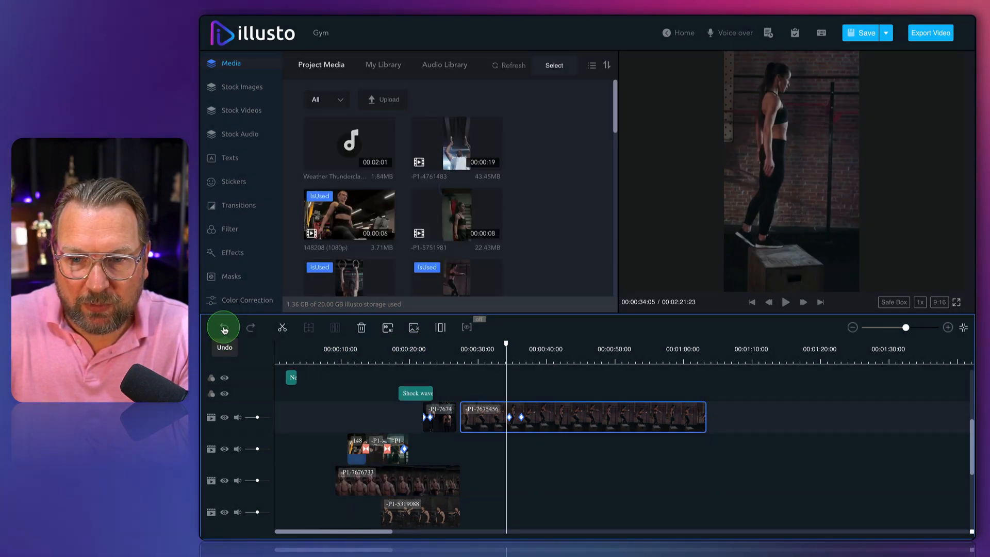
left_click(224, 330)
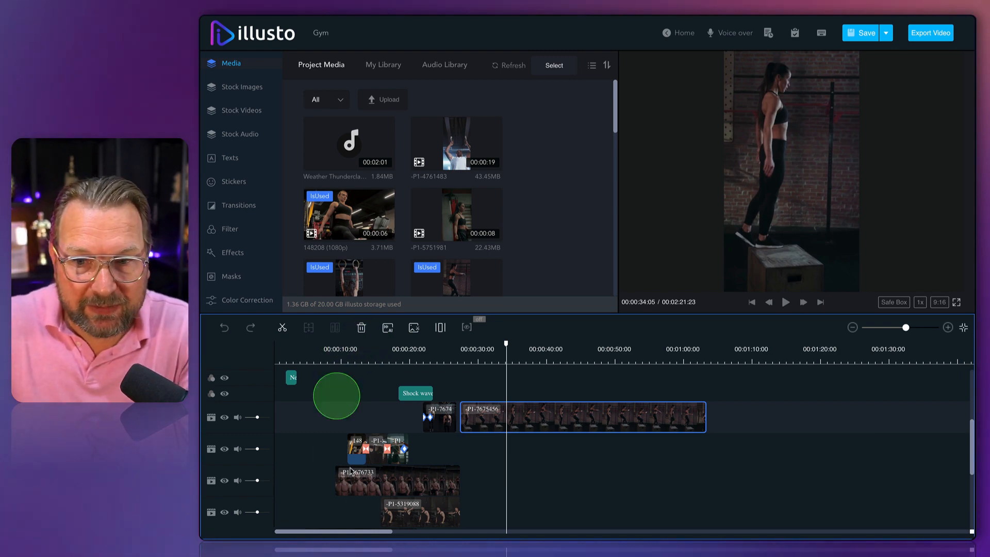
Save the project and open the latest manual save, V1, from the version history.
left_click(864, 33)
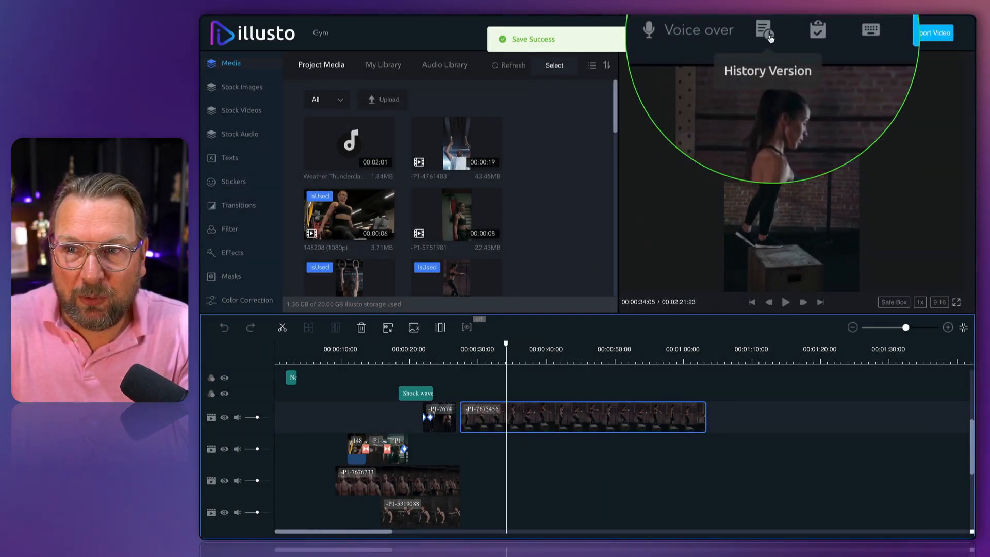
left_click(768, 33)
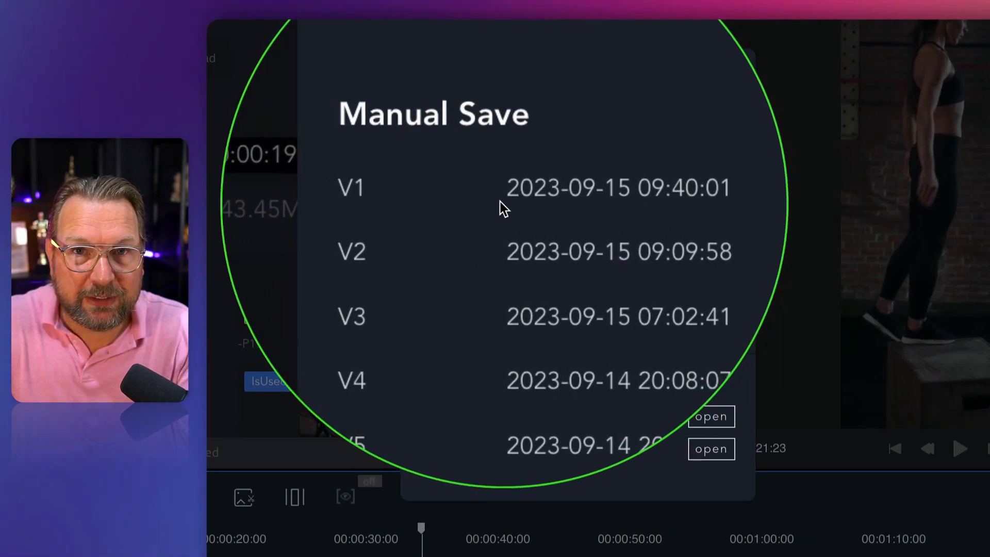
scroll(494, 260, "down", 3)
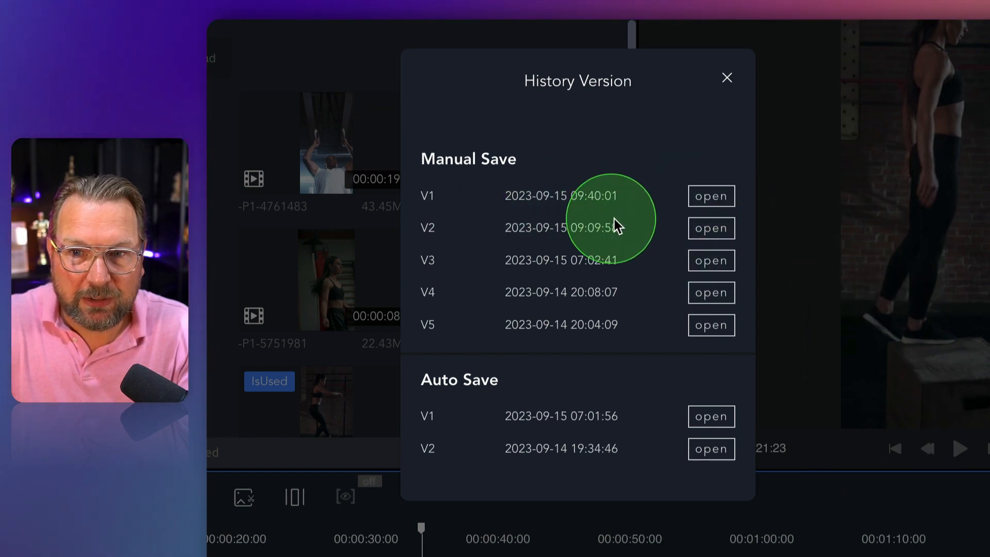
left_click(714, 203)
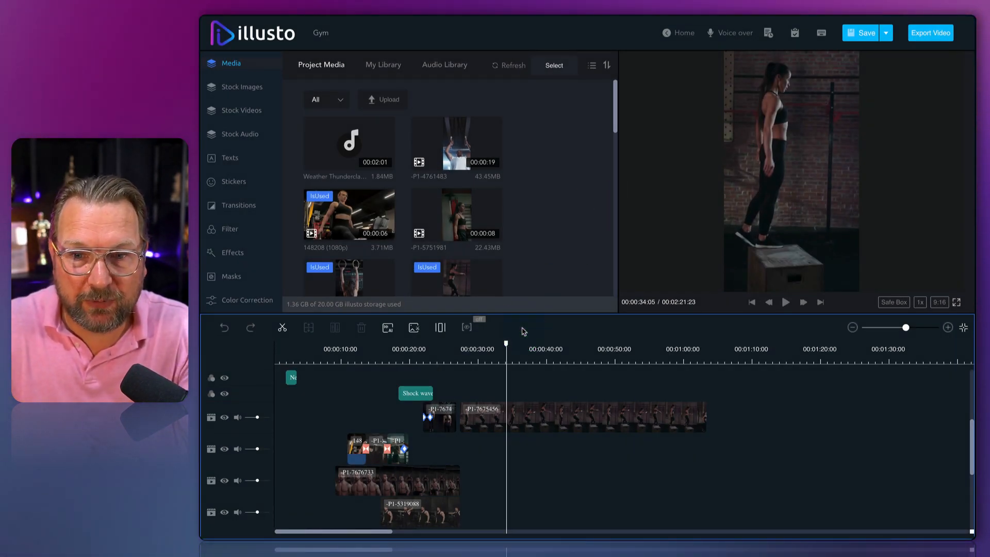
Examine the basic settings of clip -P1-7675456, including rotation, overturn, crop and reset, and its speed options.
left_click(524, 411)
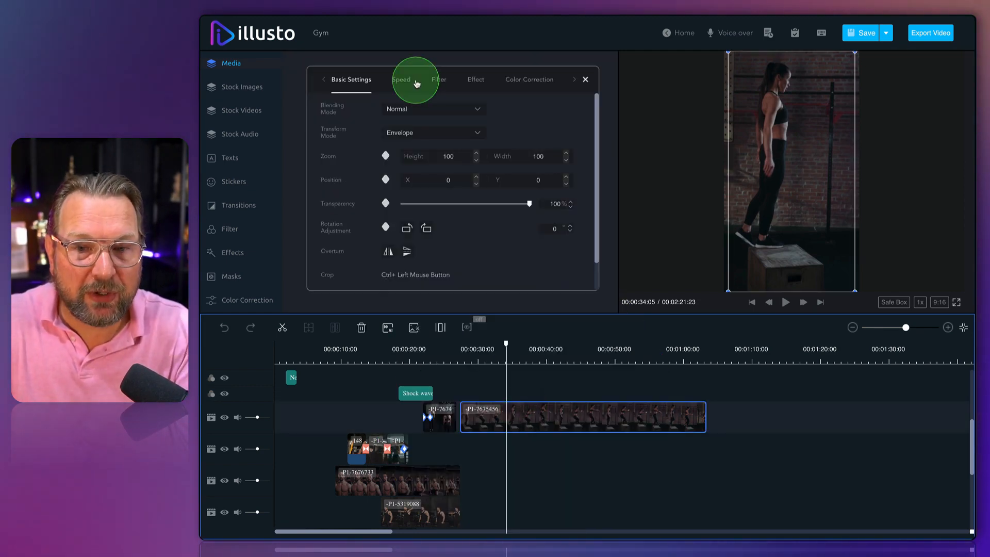
scroll(394, 207, "down", 3)
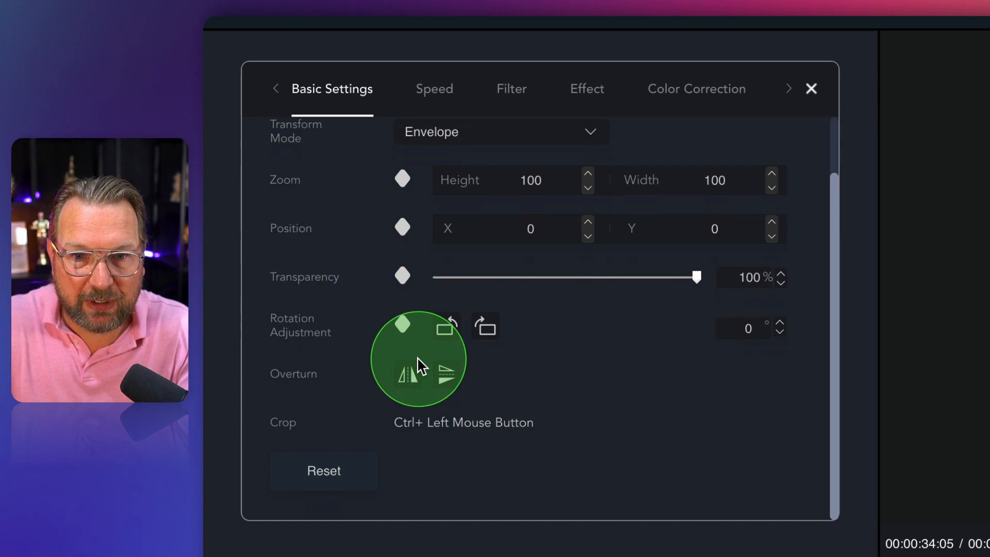
scroll(459, 395, "up", 2)
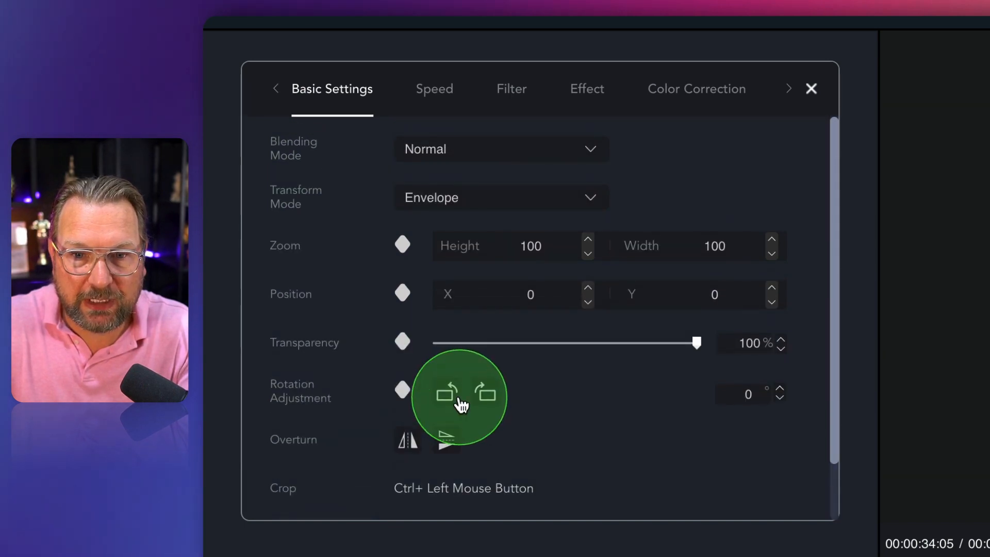
scroll(410, 475, "down", 2)
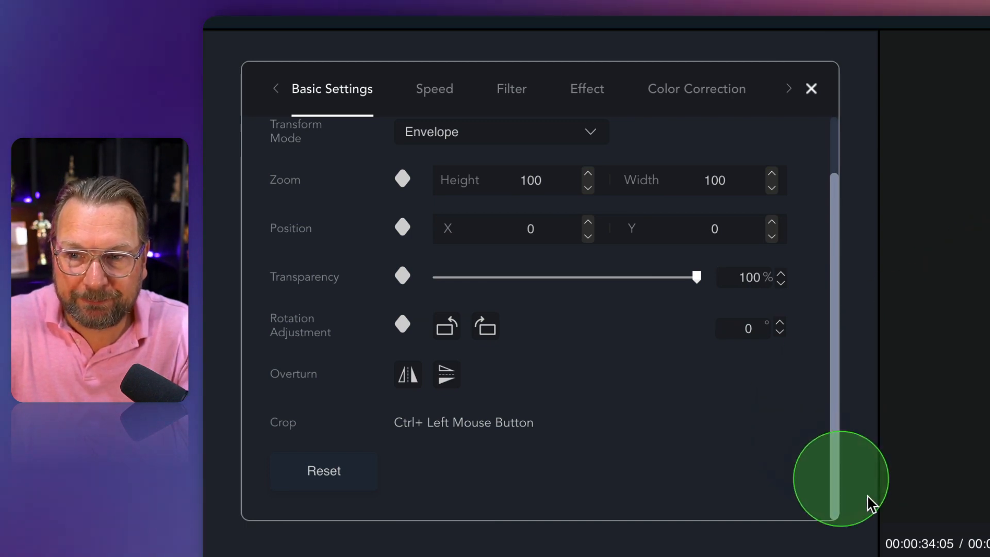
left_click(443, 109)
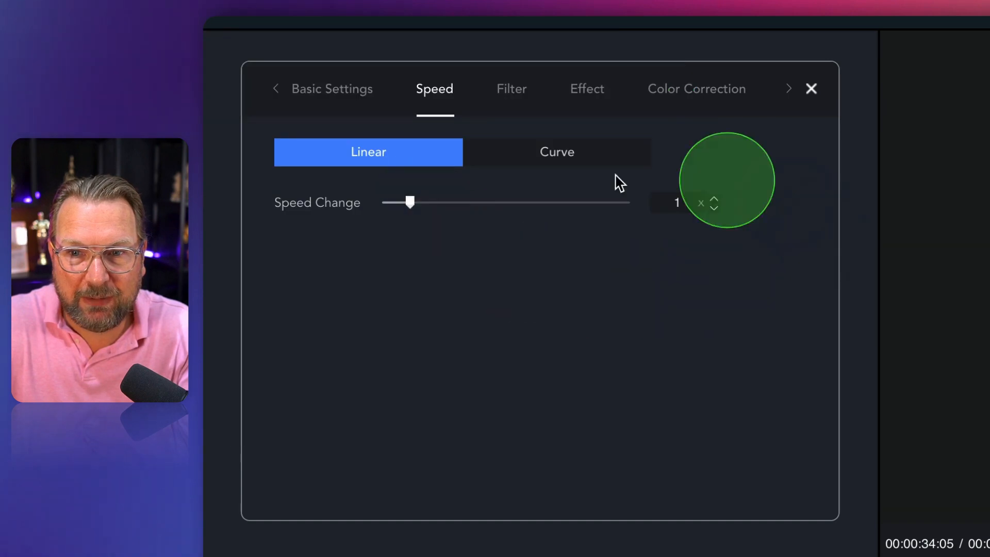
Browse the ordinary and LUT filters for clip -P1-7675456 and choose the memory03 LUT filter.
left_click(509, 91)
left_click(493, 314)
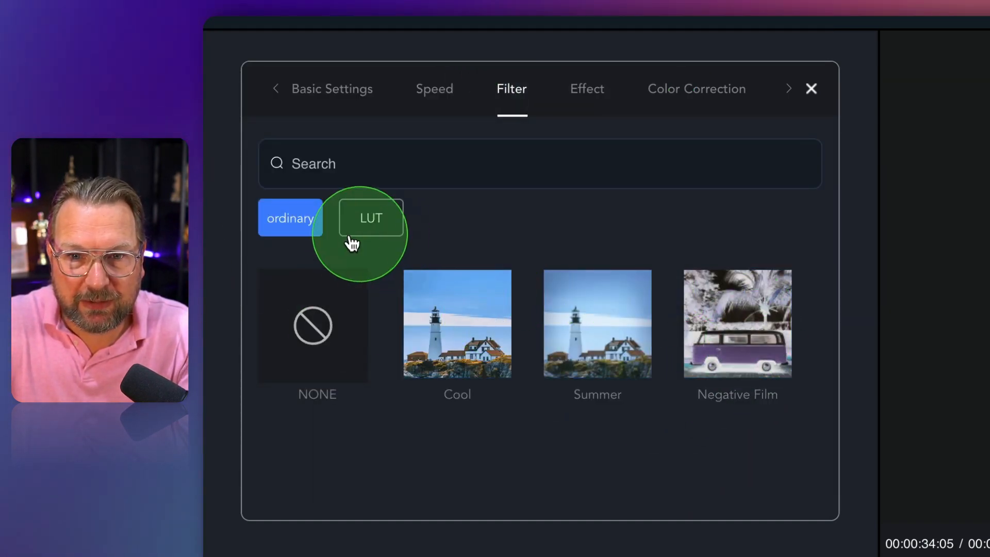
left_click(380, 229)
left_click(593, 343)
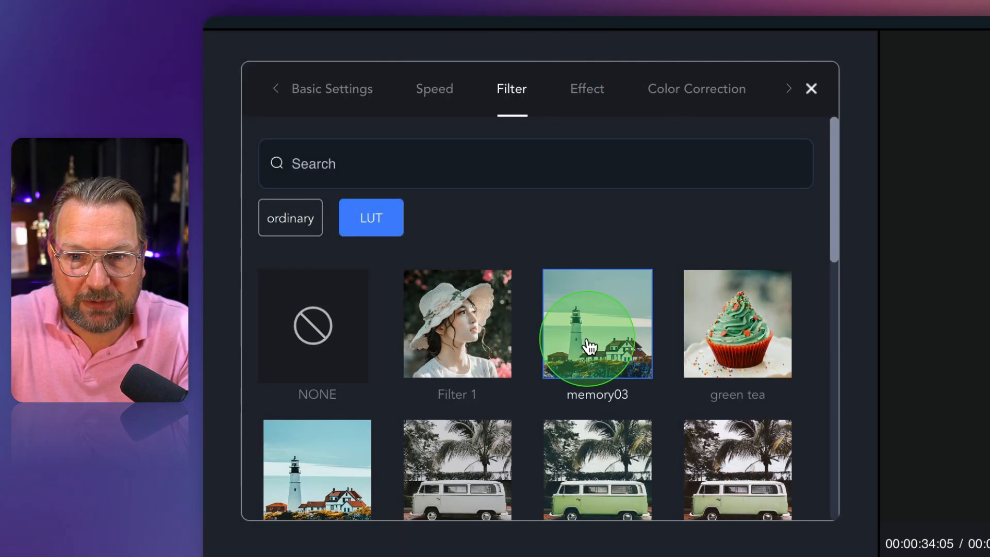
Browse the LUT filters and apply the forest filter to clip -P1-7675456.
scroll(590, 347, "down", 2)
scroll(589, 347, "down", 5)
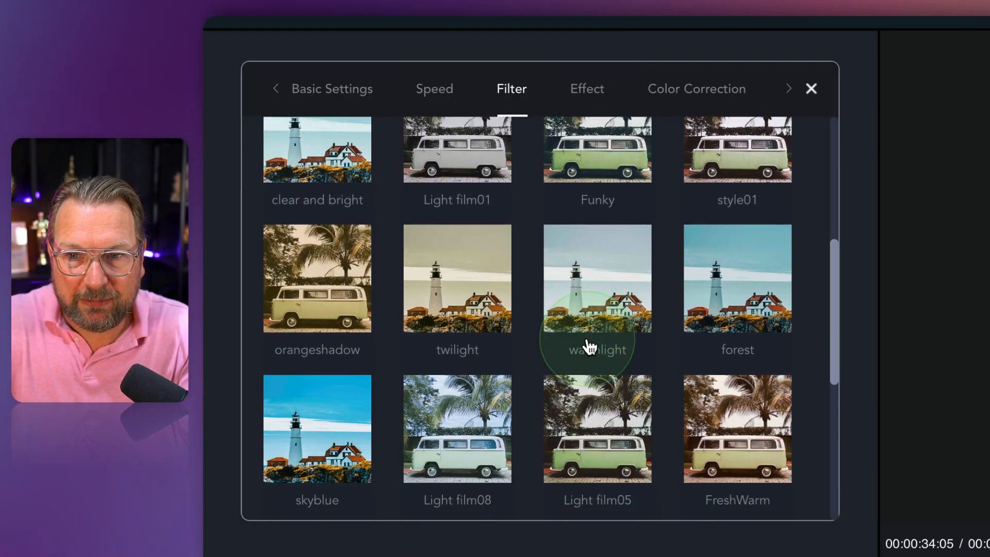
scroll(590, 347, "down", 4)
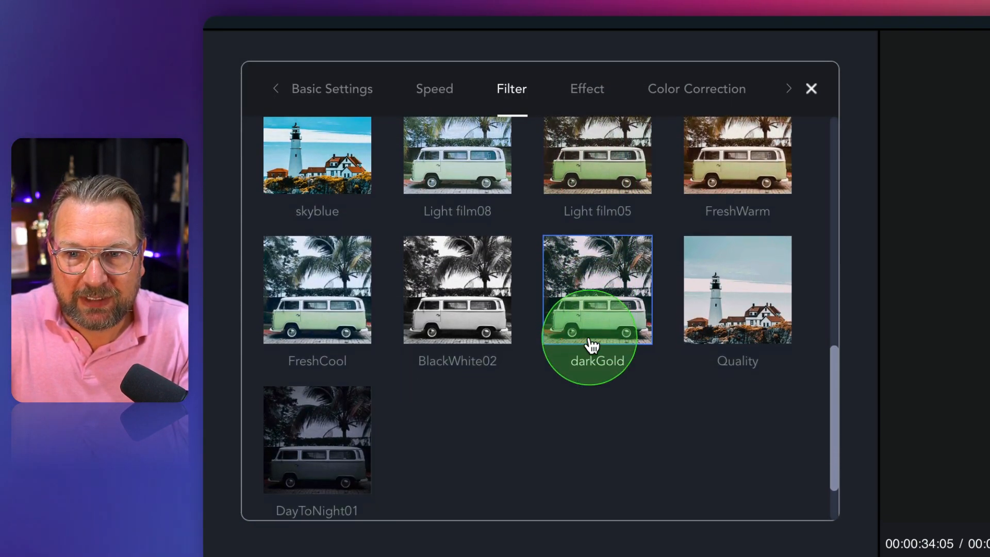
scroll(591, 347, "up", 3)
scroll(590, 346, "up", 3)
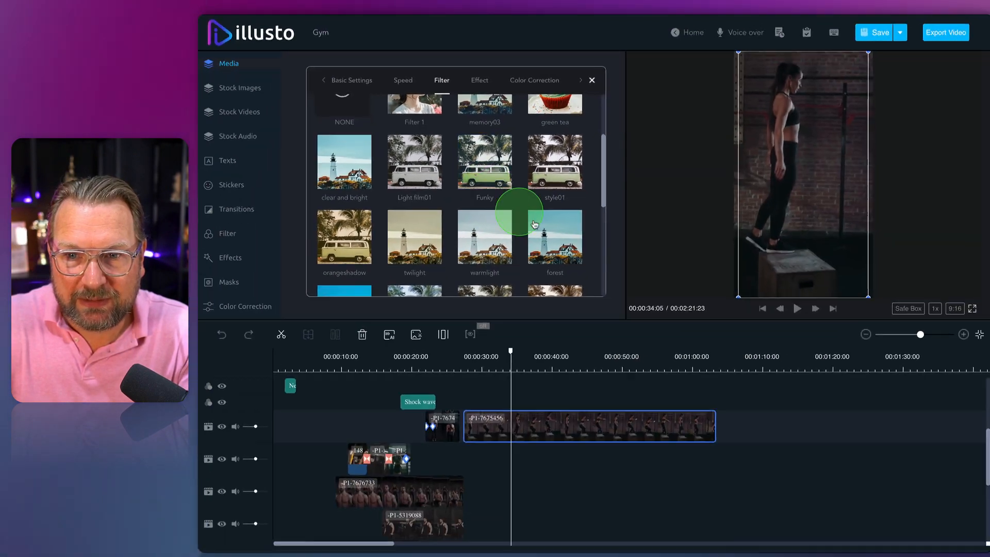
left_click(535, 224)
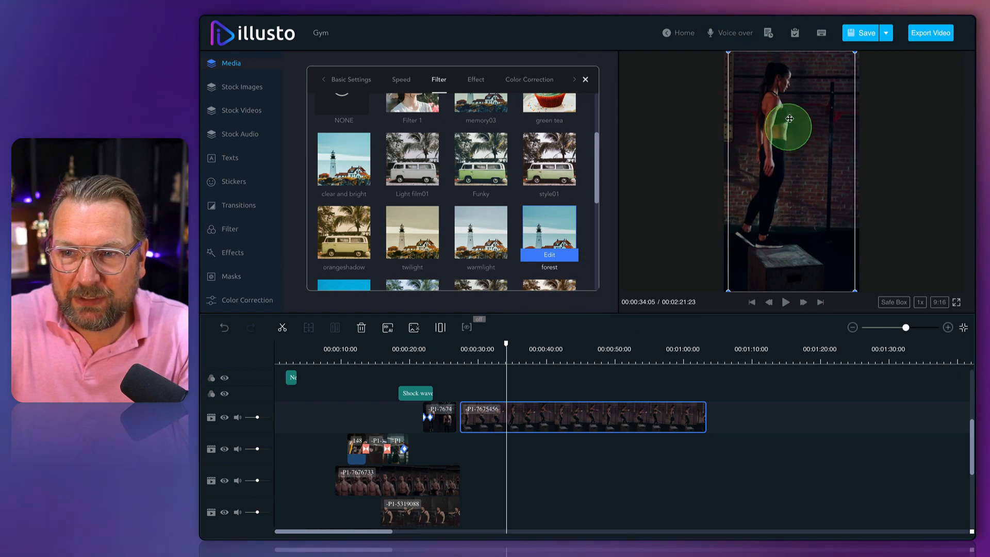
left_click(487, 109)
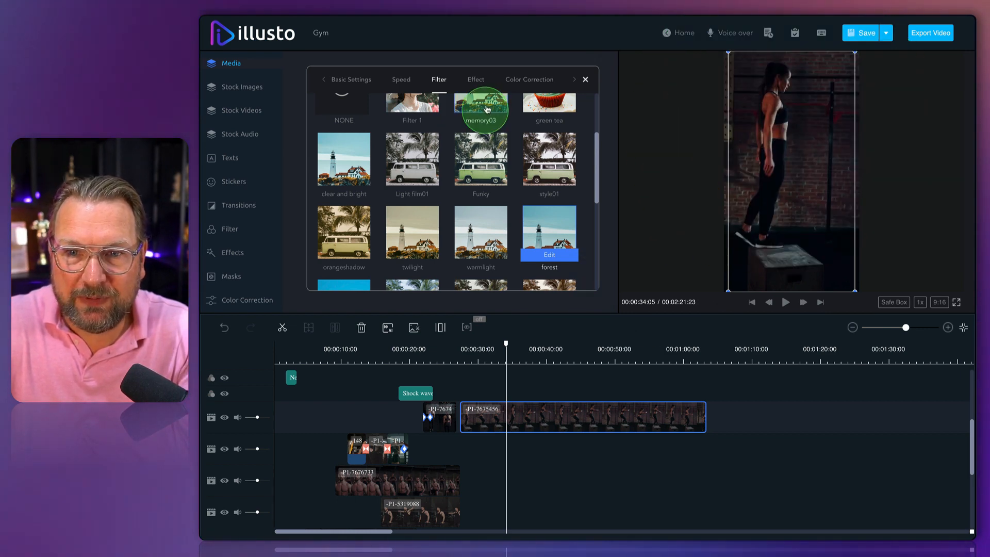
Browse the texture effects and apply the Wood Texture effect to clip -P1-7675456.
left_click(477, 82)
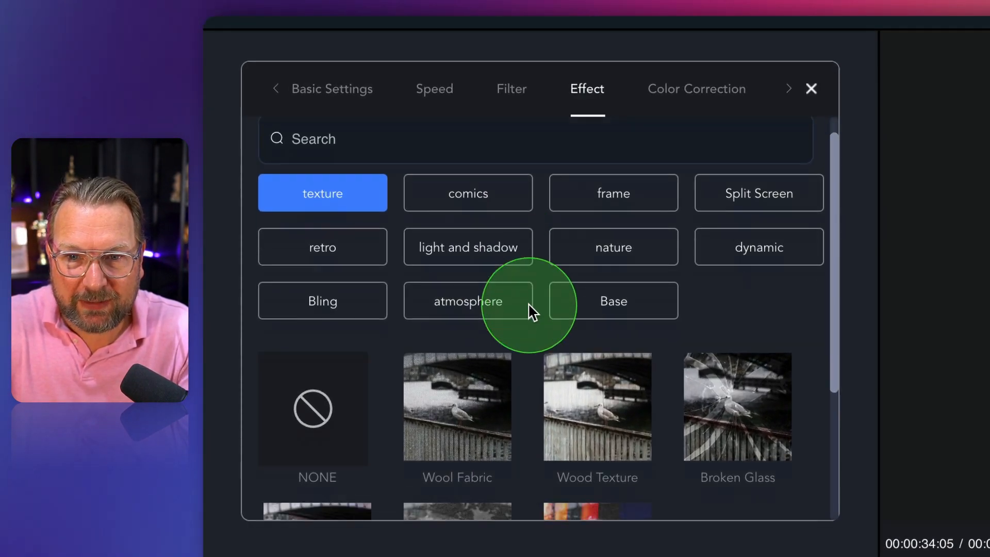
scroll(447, 185, "down", 2)
scroll(529, 304, "down", 2)
scroll(528, 303, "up", 3)
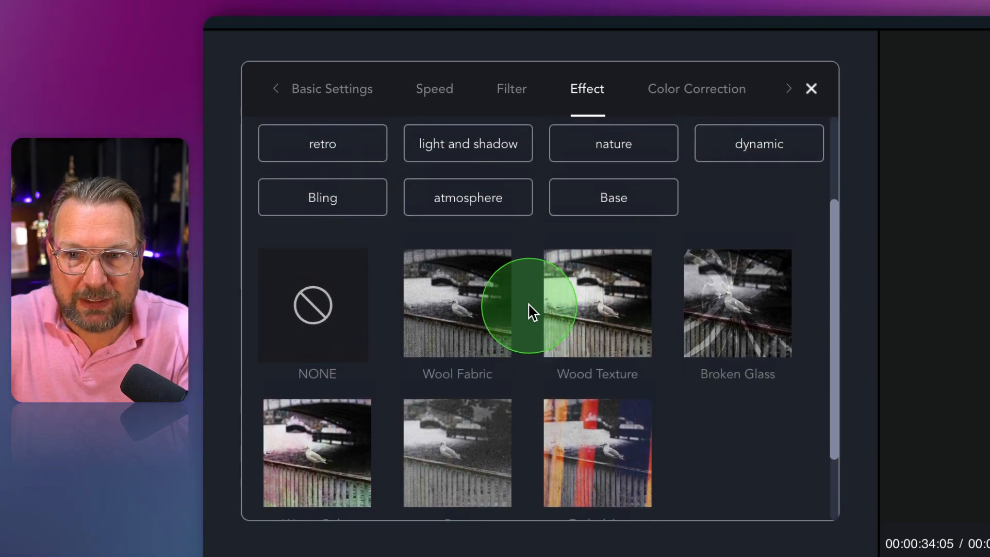
left_click(737, 361)
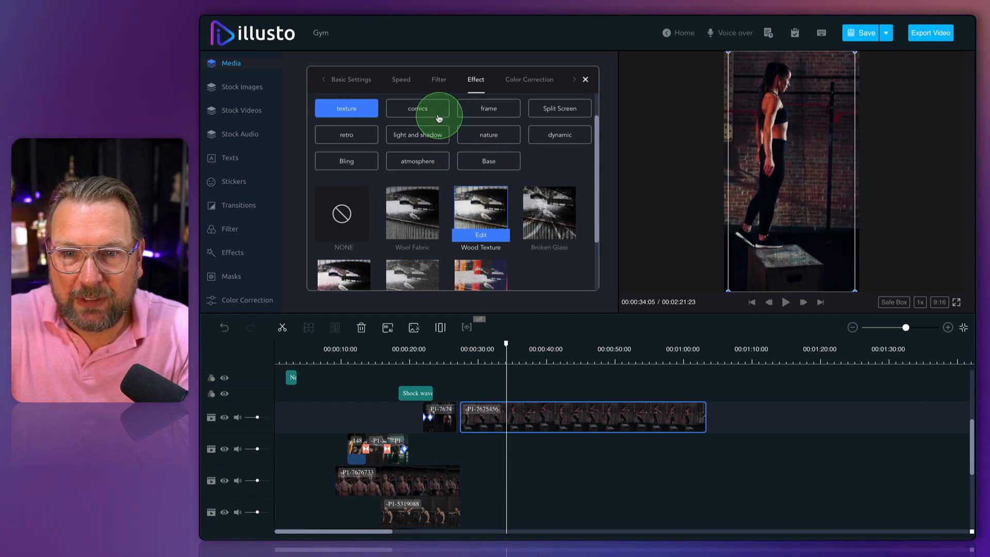
Replace the clip's texture effect with the Musical Notes effect from the frame category.
left_click(487, 109)
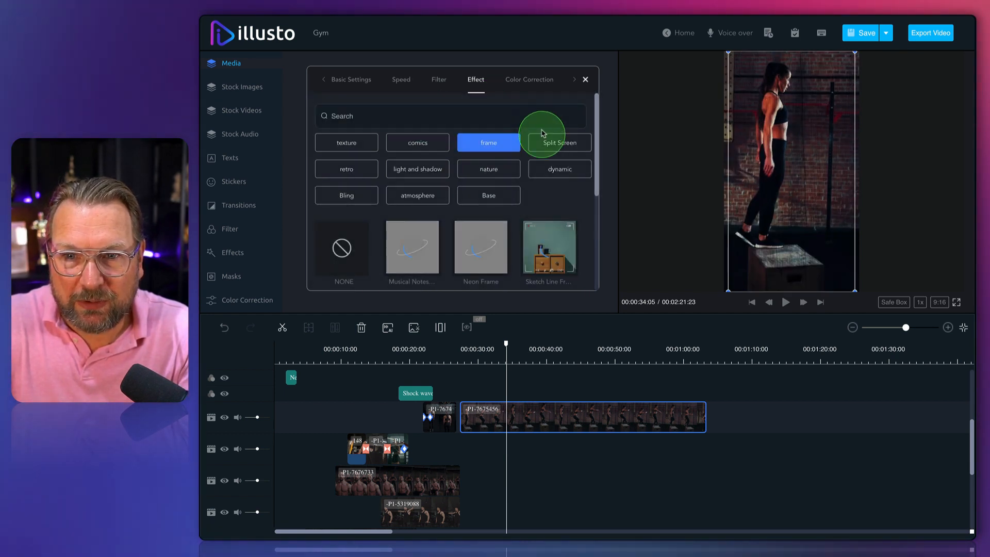
scroll(508, 215, "down", 2)
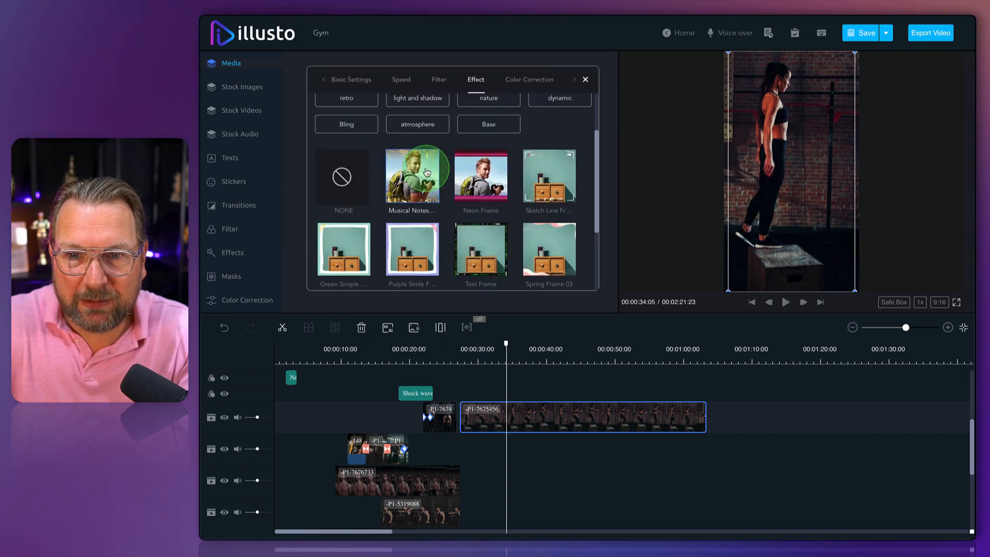
left_click(427, 172)
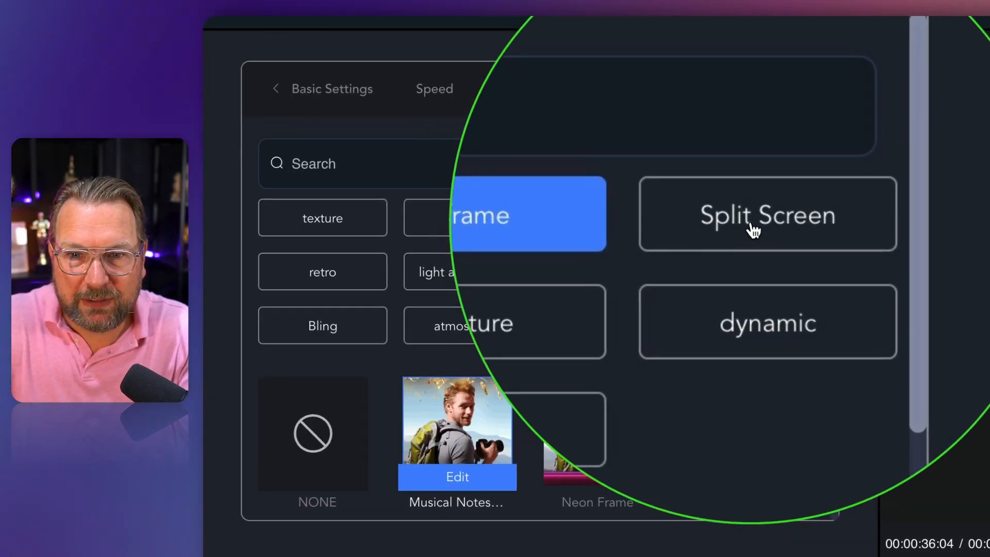
Apply the Shuttle effect from the Split Screen category to clip -P1-7675456 and preview it in playback.
left_click(754, 231)
scroll(511, 456, "down", 2)
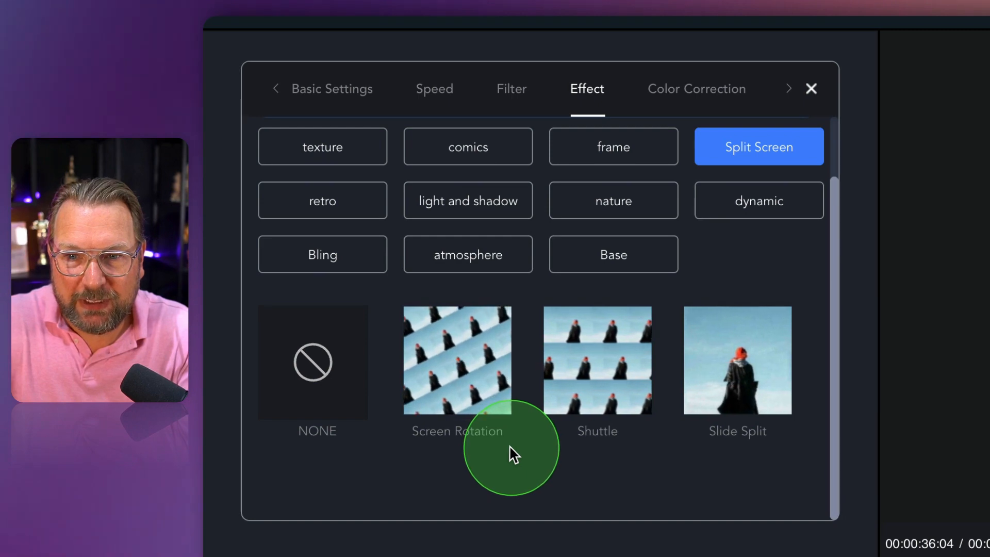
left_click(603, 374)
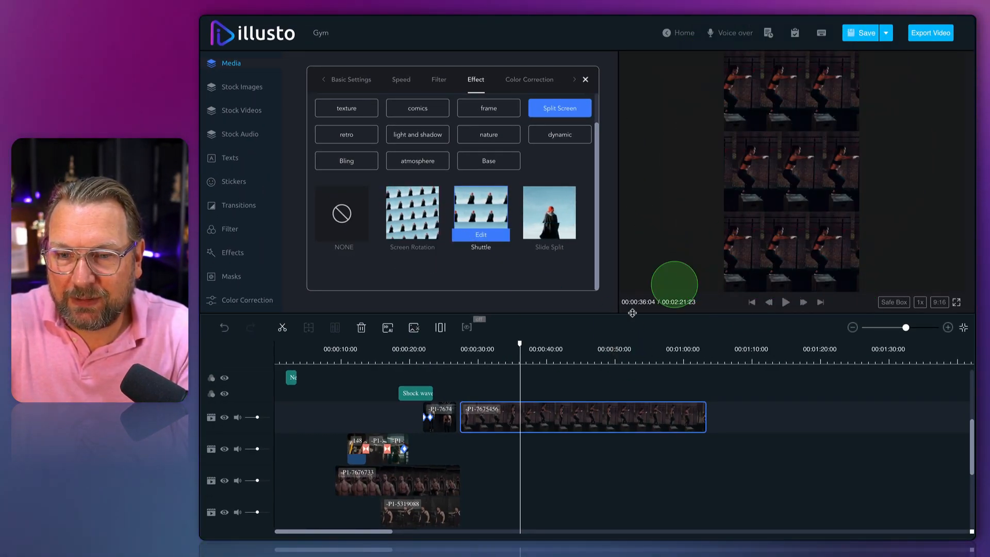
key("space")
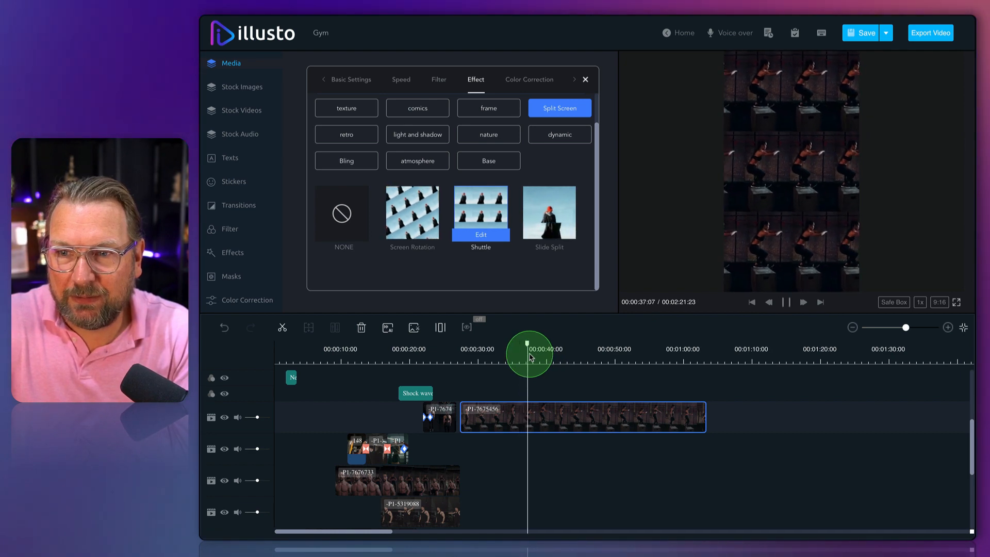
Examine the effects offered in the retro, light and shadow, and nature categories.
left_click(354, 140)
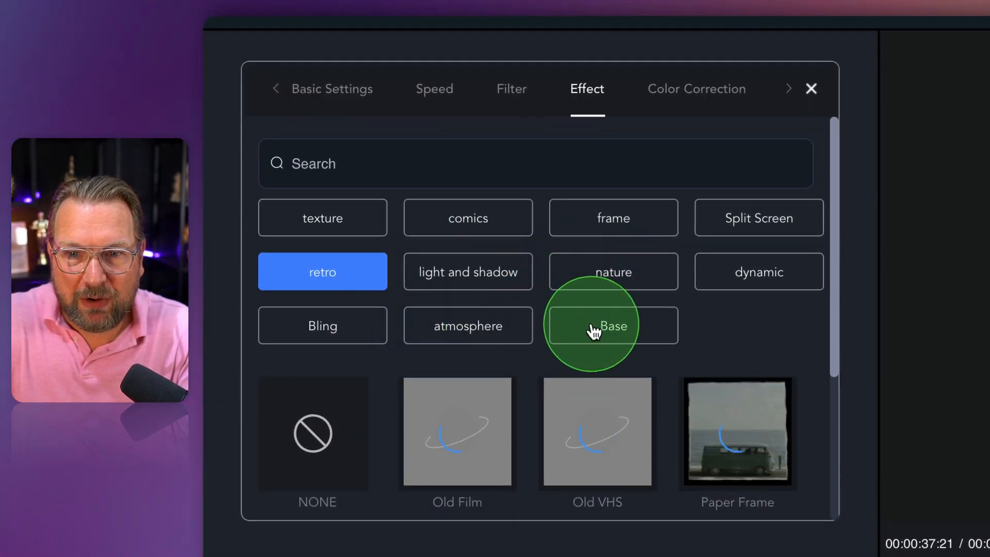
scroll(593, 331, "down", 3)
scroll(593, 331, "down", 2)
scroll(593, 331, "up", 5)
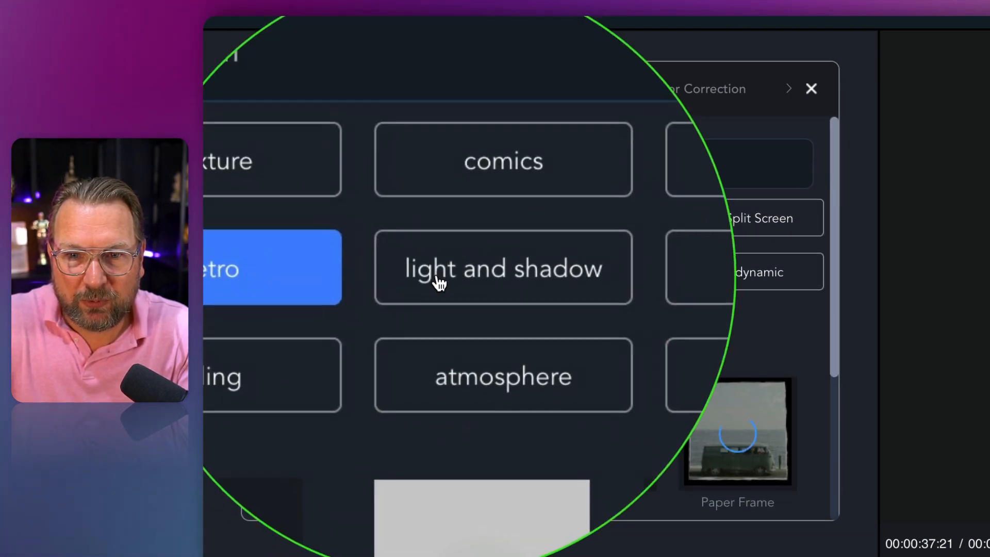
left_click(447, 278)
scroll(601, 397, "down", 2)
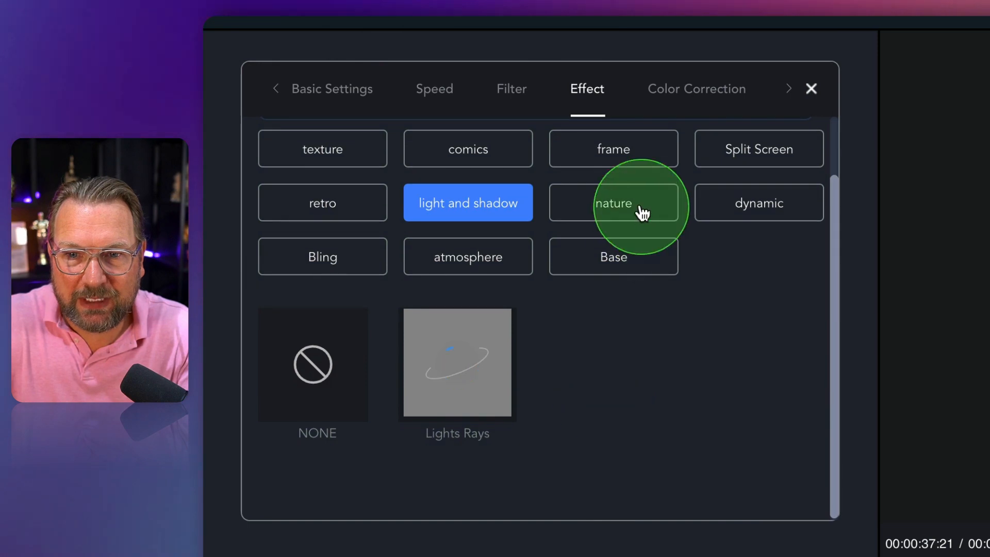
left_click(643, 212)
scroll(548, 299, "down", 3)
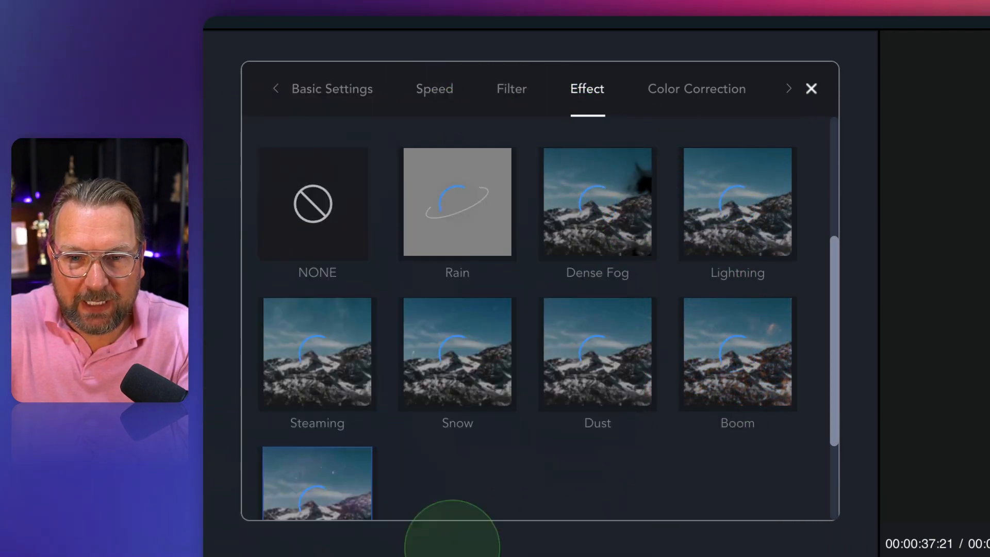
Close the clip settings and undo the effects and filter applied to clip -P1-7675456.
left_click(811, 88)
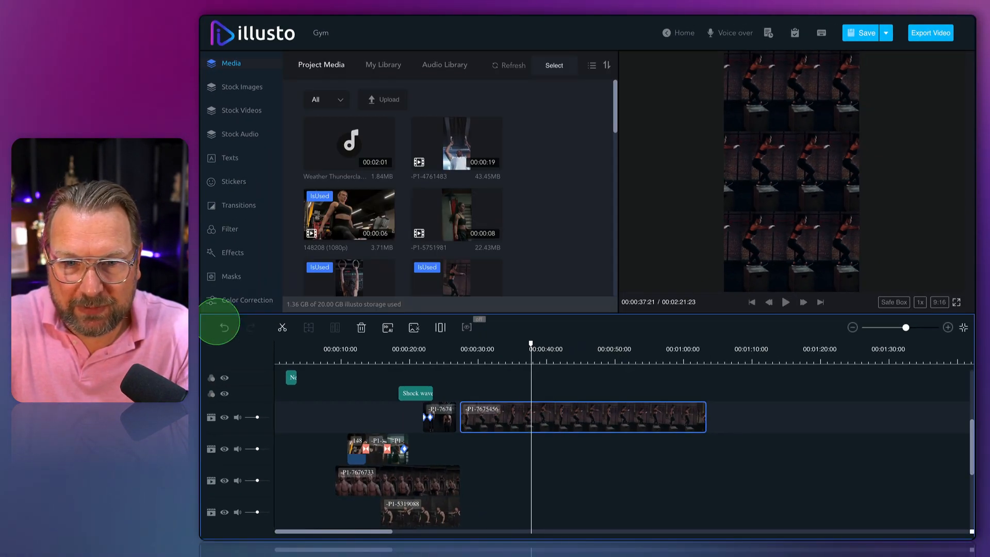
left_click(225, 335)
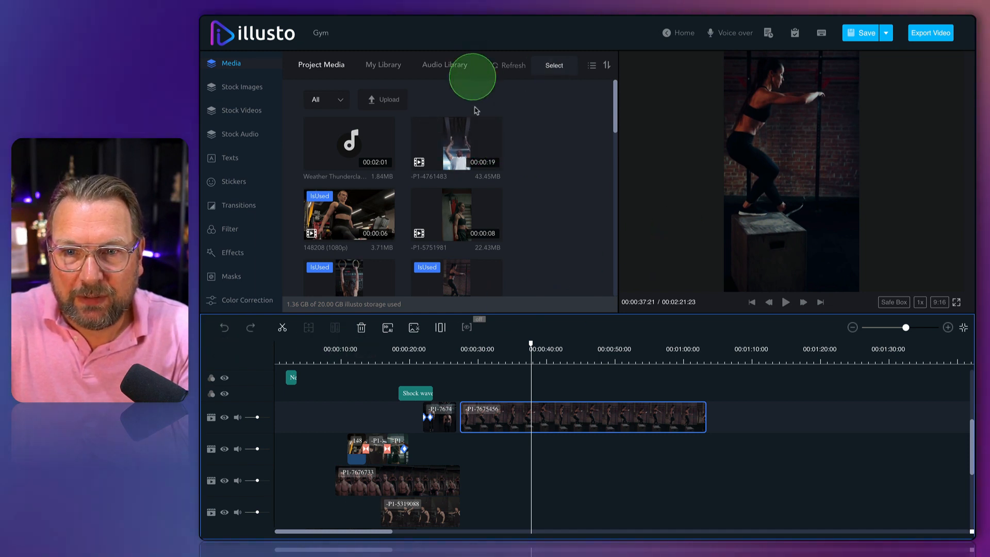
Try the Gold Particles effect from the Bling category on clip -P1-7675456 in playback, and undo it.
left_click(552, 419)
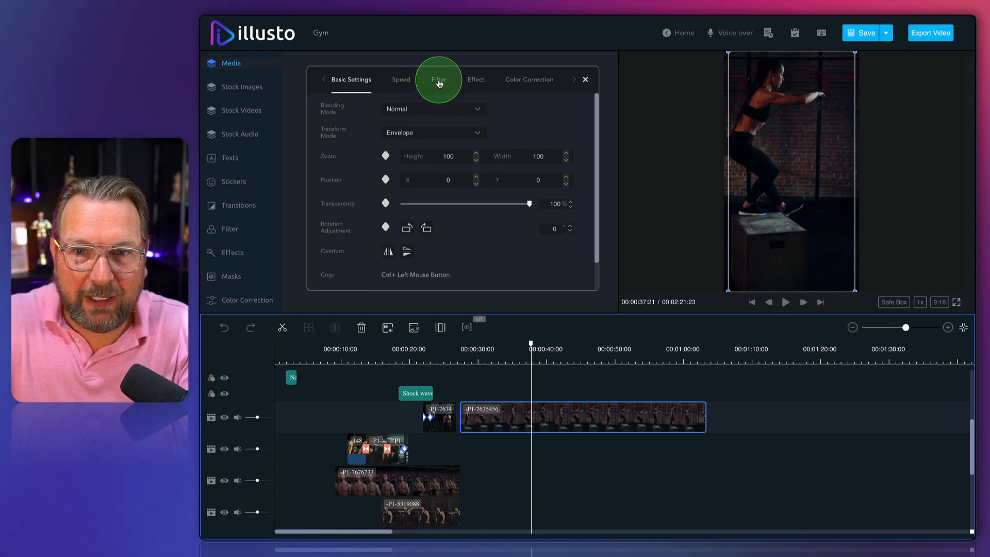
left_click(471, 82)
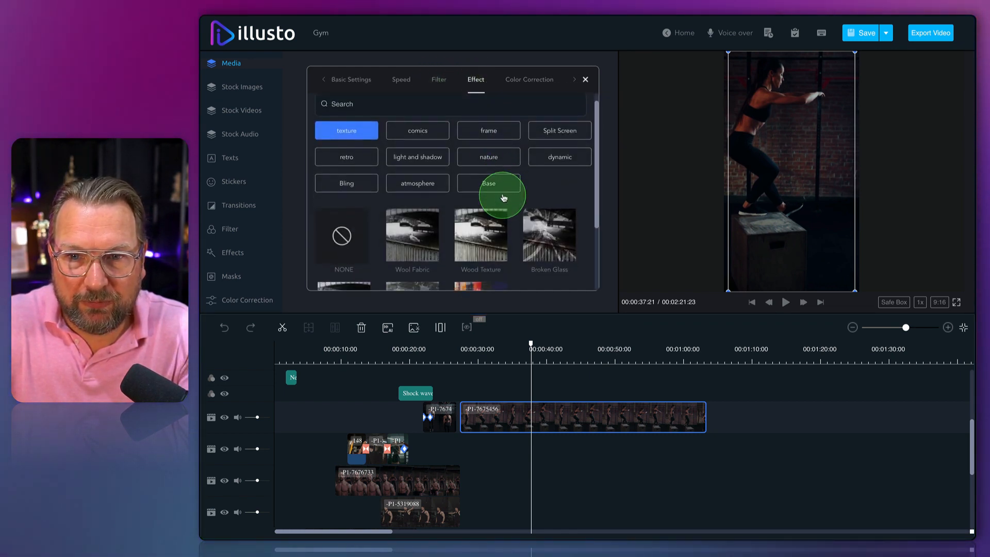
left_click(368, 188)
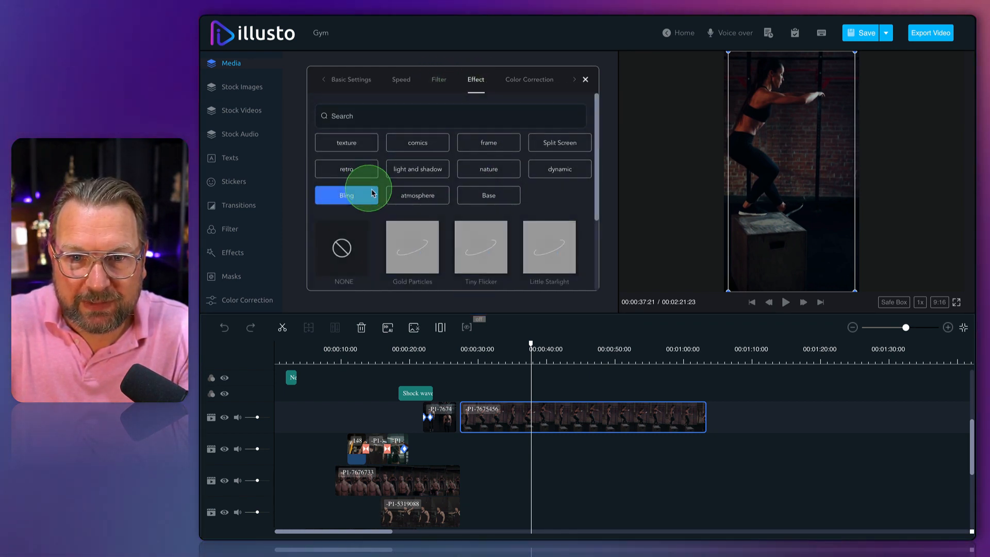
scroll(504, 196, "down", 2)
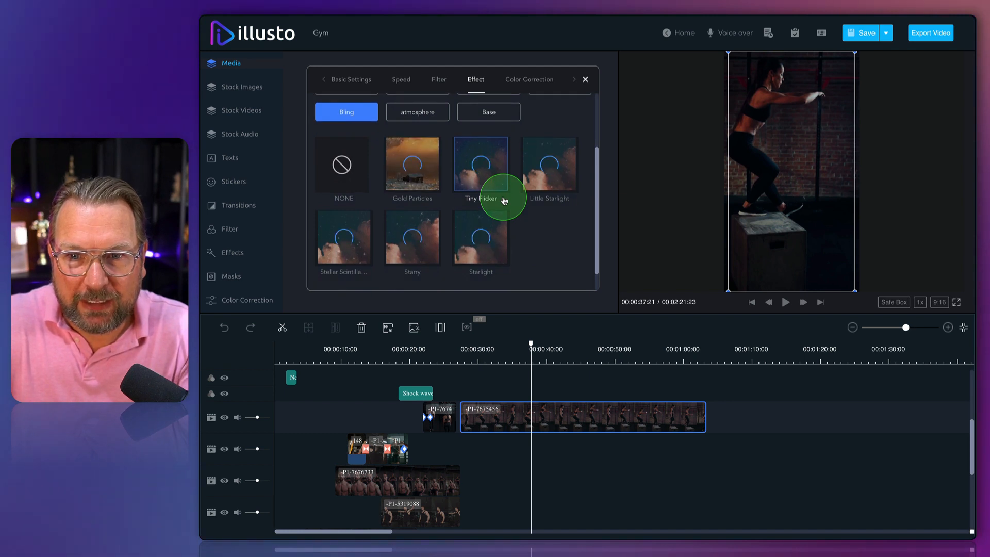
scroll(504, 200, "down", 1)
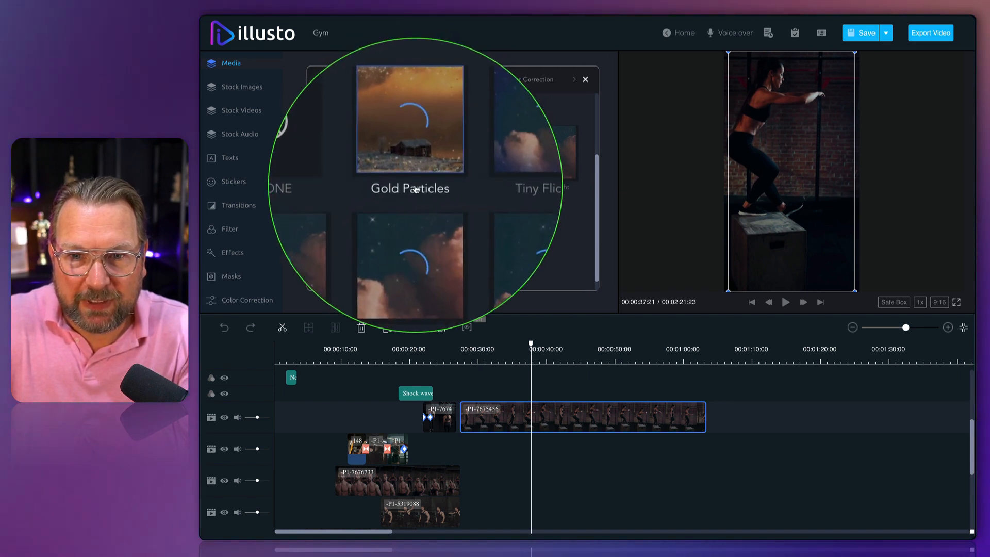
left_click(412, 165)
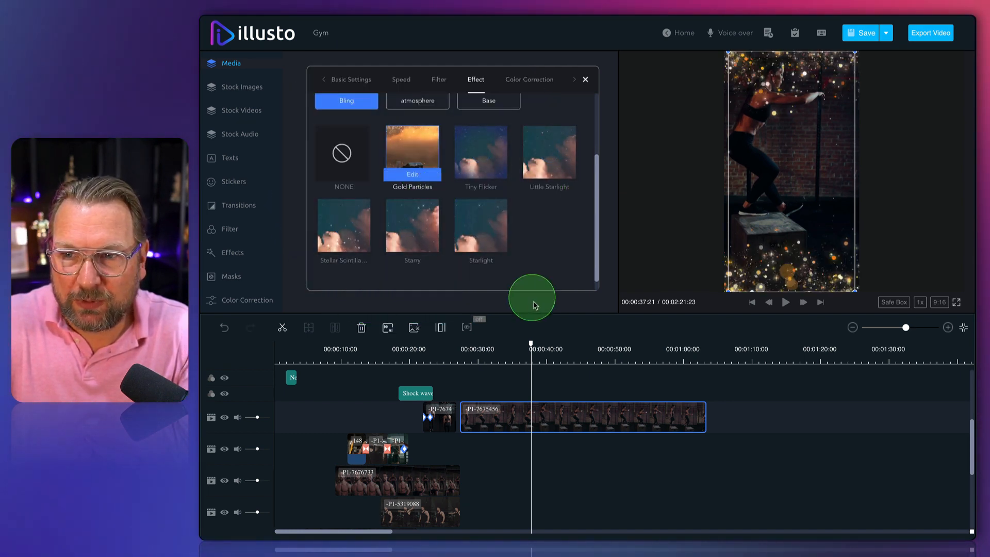
key("space")
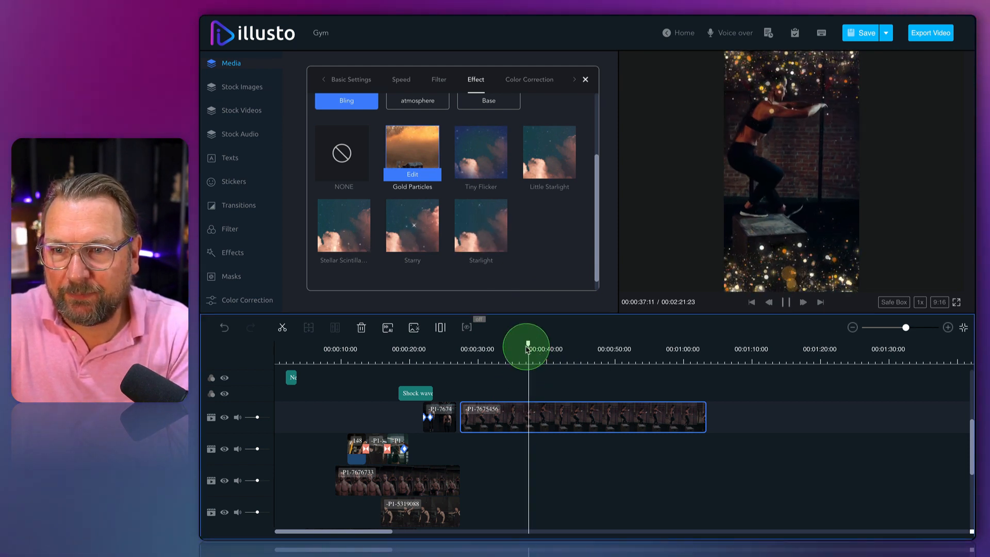
key("space")
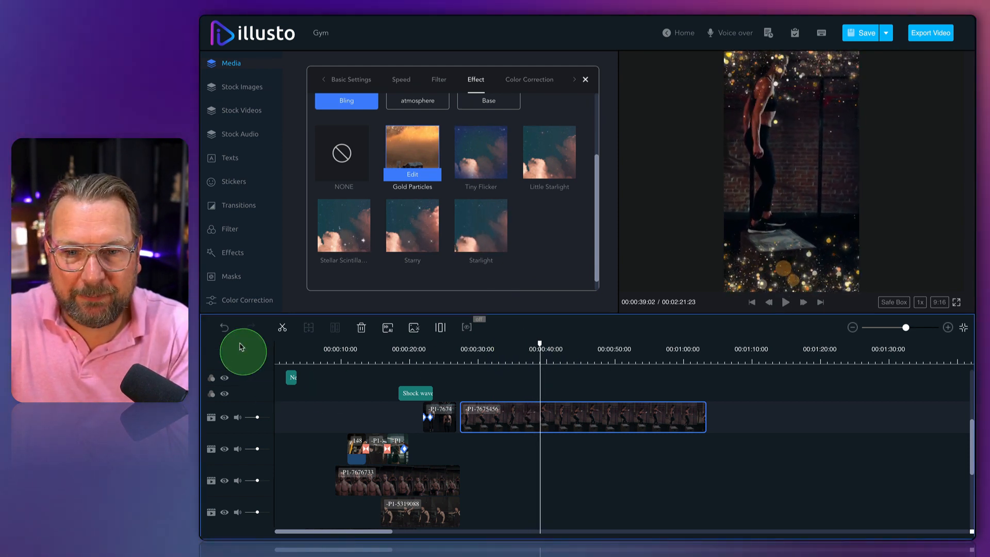
left_click(225, 333)
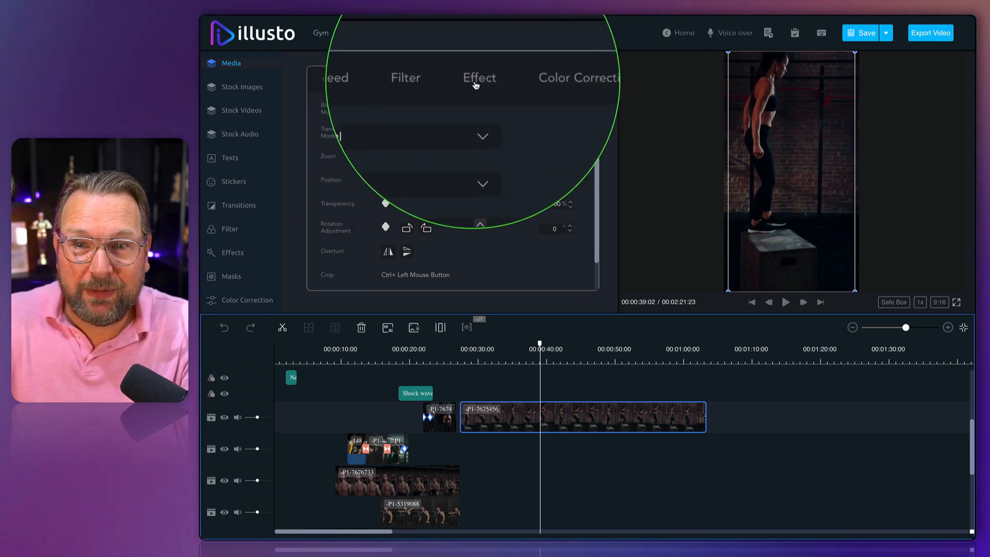
Color-correct clip -P1-7675456 with temperature -0.6, tint 0.2 and saturation 0.3, and review the remaining correction sliders.
left_click(515, 84)
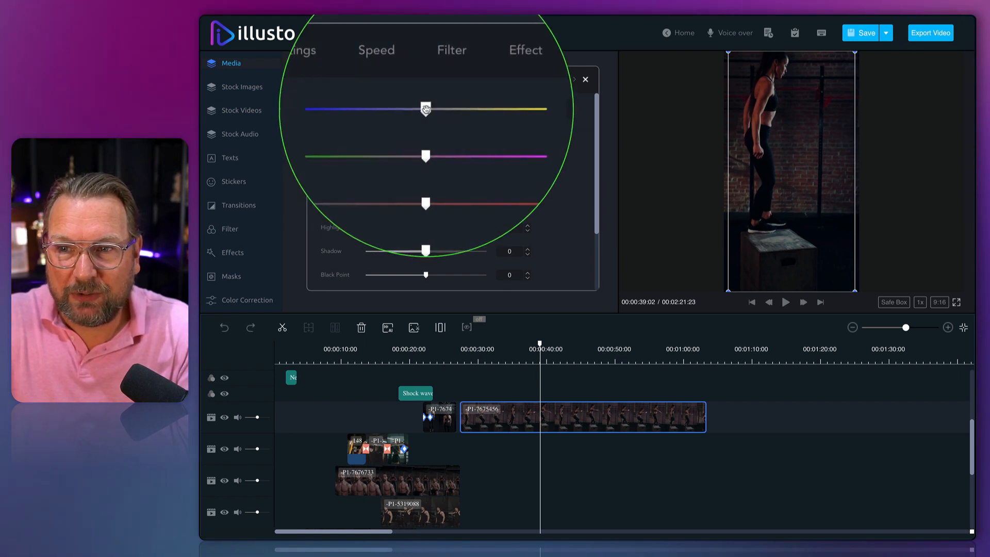
left_click_drag(426, 108, 419, 109)
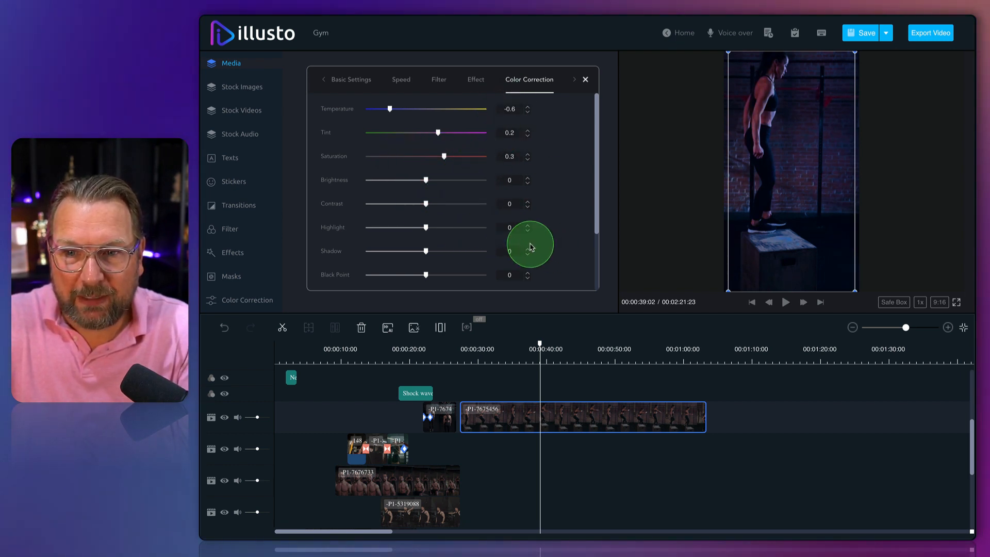
scroll(531, 246, "down", 3)
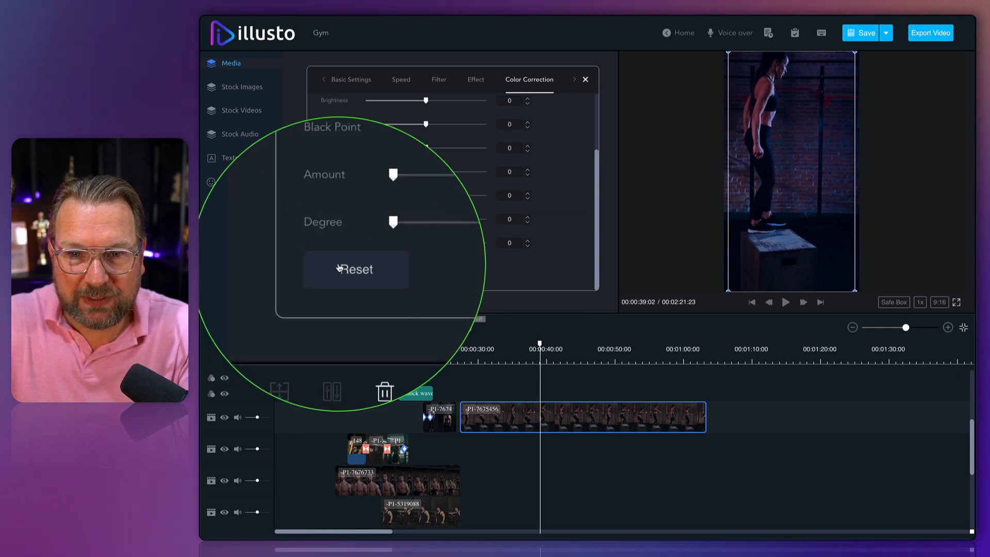
Examine the Master Key settings of clip -P1-7675456, including the pen, spill removal intensity and shrink intensity.
left_click(574, 80)
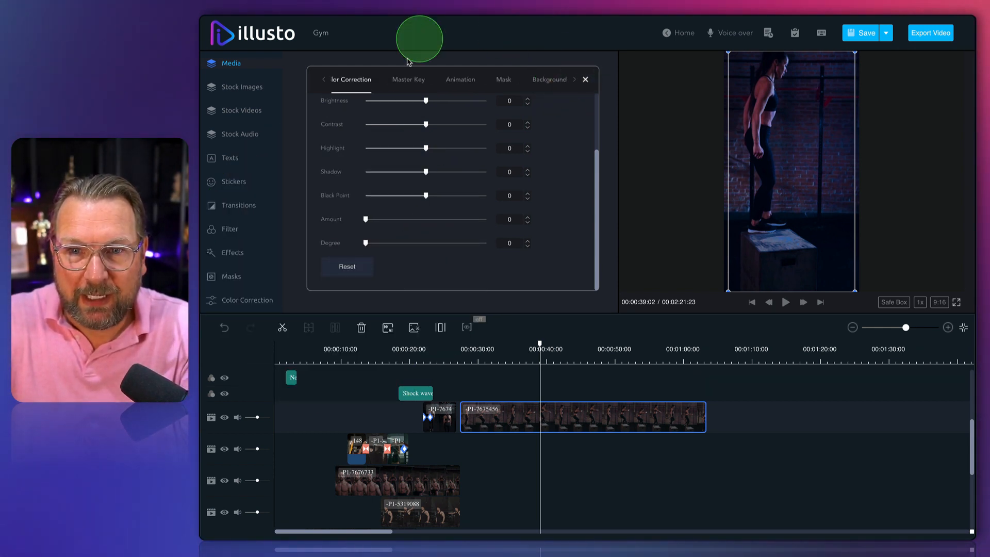
left_click(410, 81)
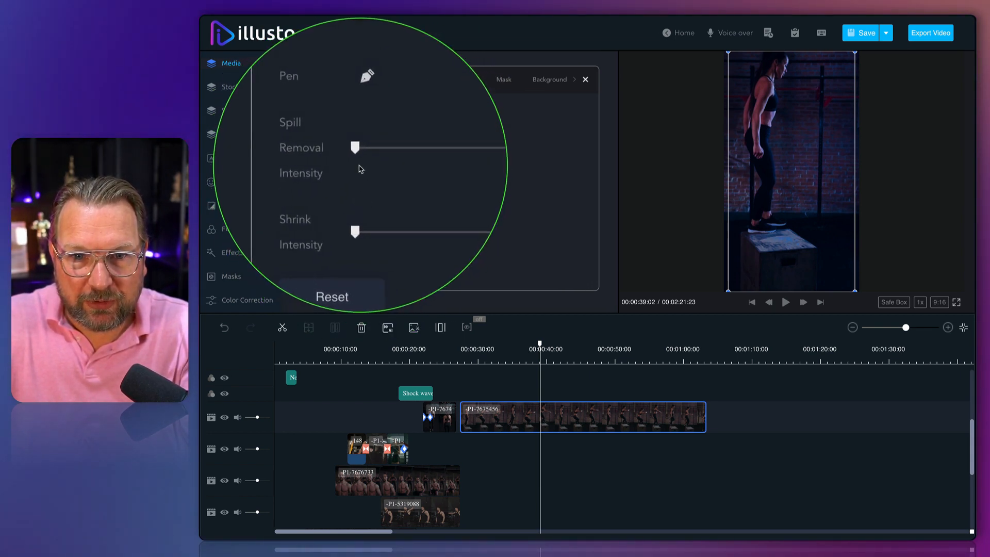
left_click_drag(358, 157, 450, 155)
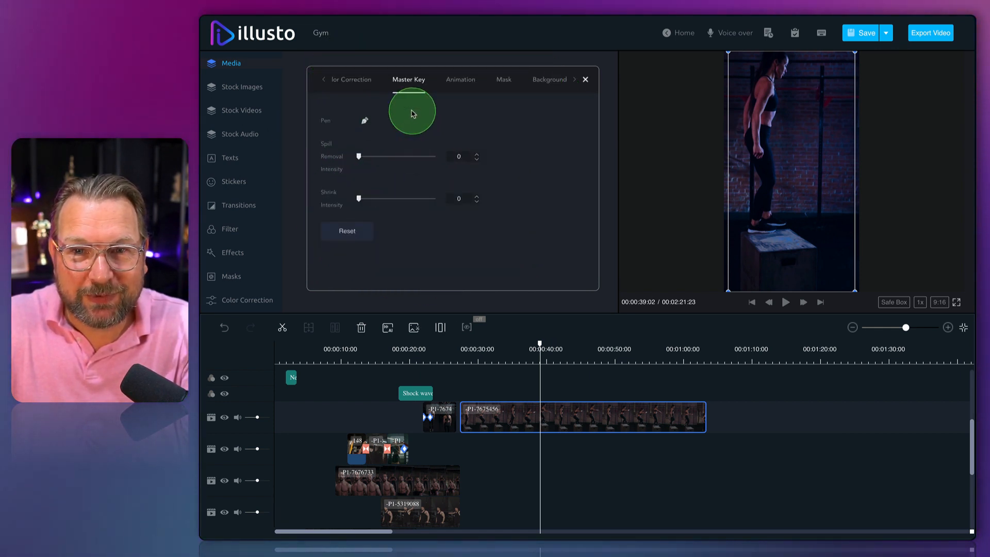
Try the Swipe Right out animation on clip -P1-7675456, check it near the clip's end, and remove it.
left_click(463, 85)
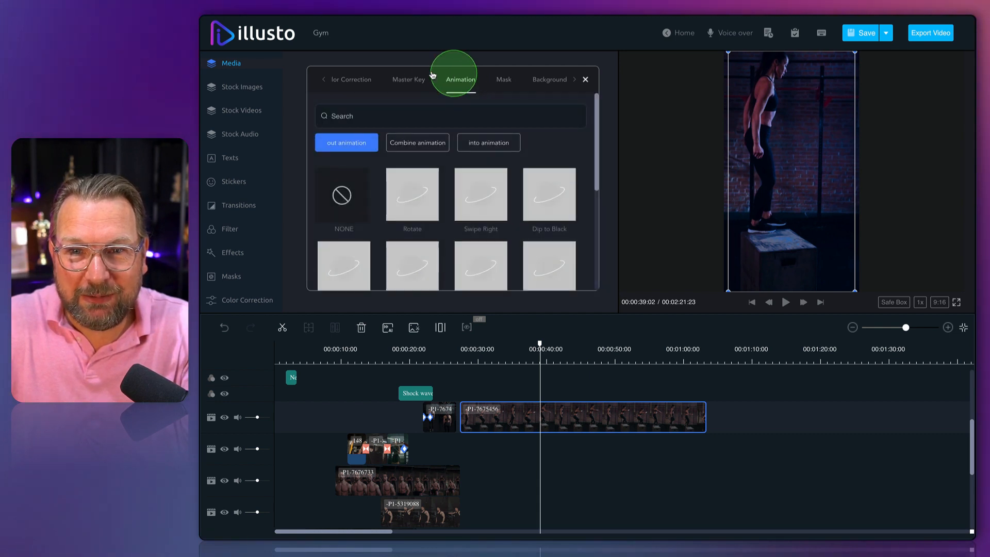
scroll(538, 191, "down", 3)
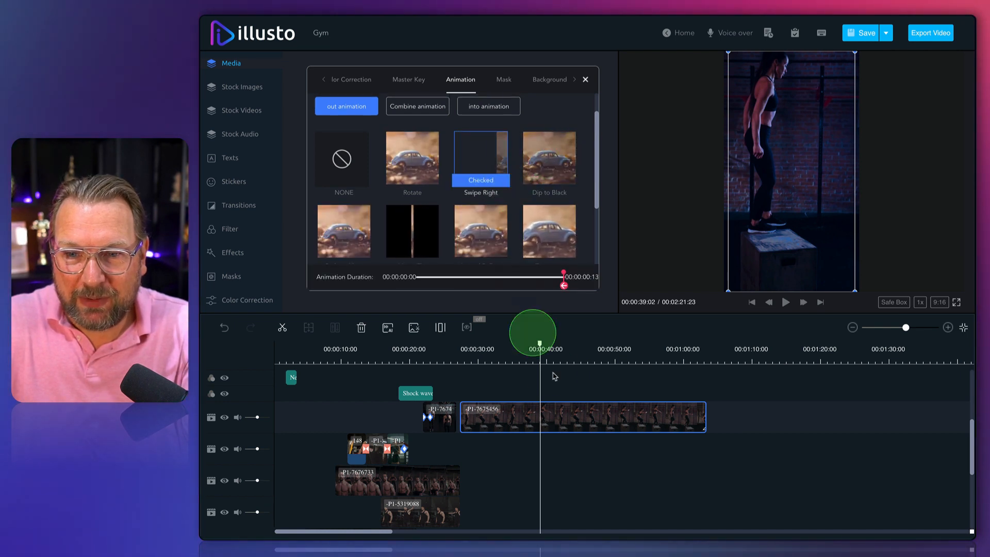
left_click_drag(540, 343, 692, 356)
left_click(340, 163)
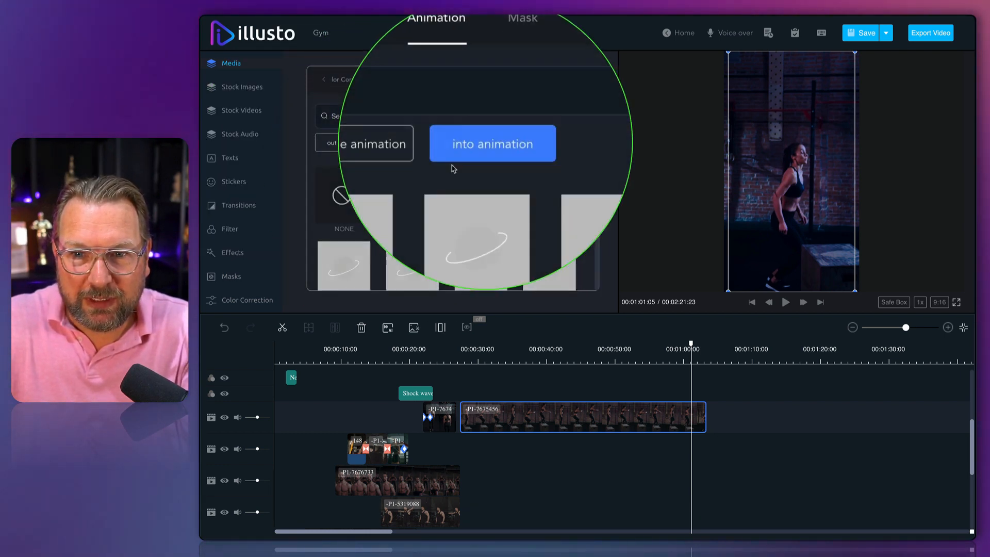
Examine the into animation presets available for clip -P1-7675456, from Zoom and Roll Right to Centre Pop up.
scroll(520, 202, "down", 1)
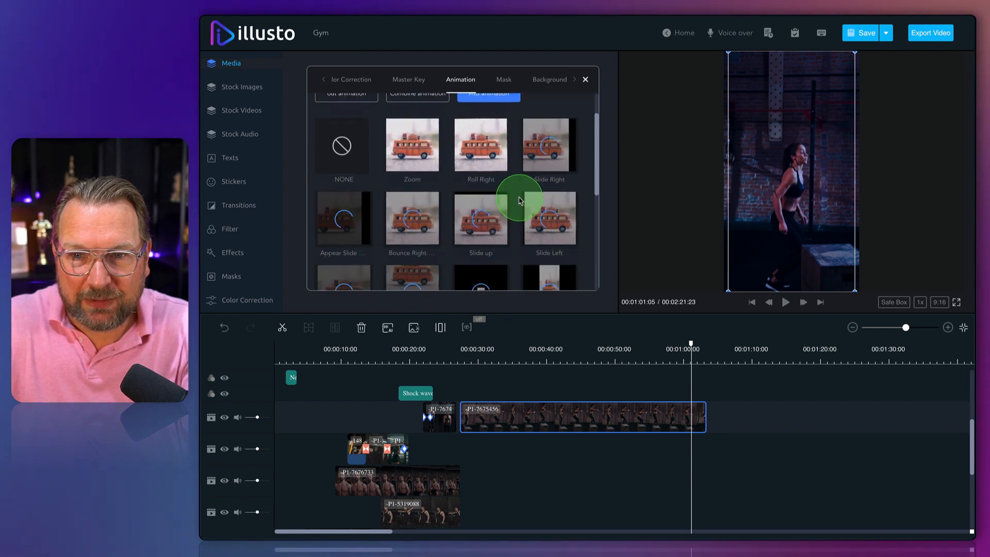
scroll(515, 159, "up", 1)
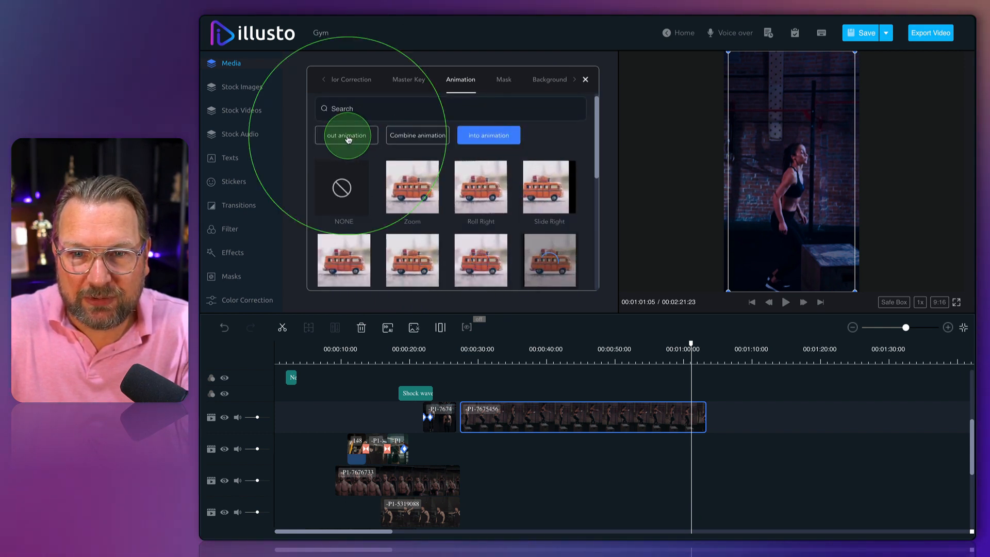
left_click(505, 209)
scroll(505, 211, "down", 2)
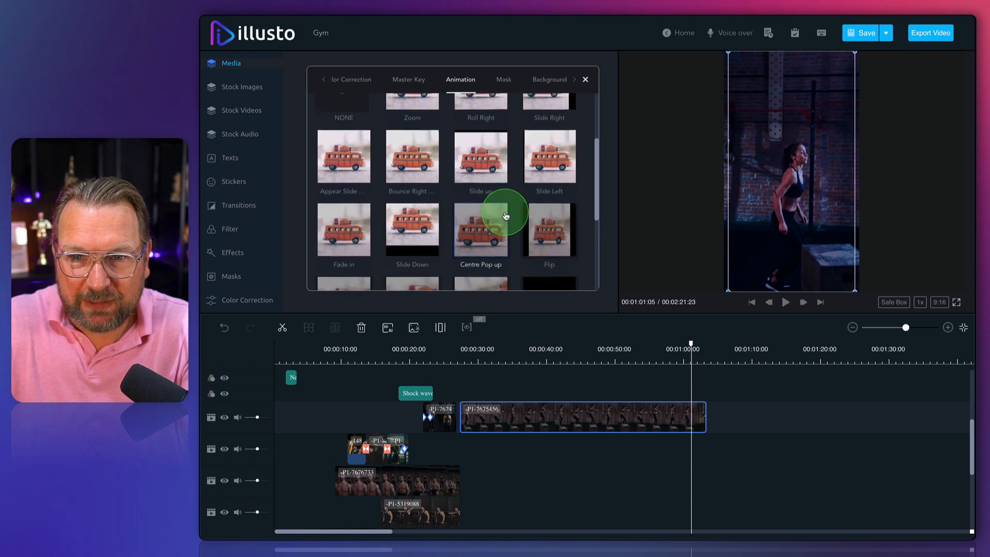
scroll(505, 212, "up", 2)
Add an ellipse mask to clip -P1-7675456 with a feather of 200, and enlarge it to almost fill the frame.
left_click(506, 80)
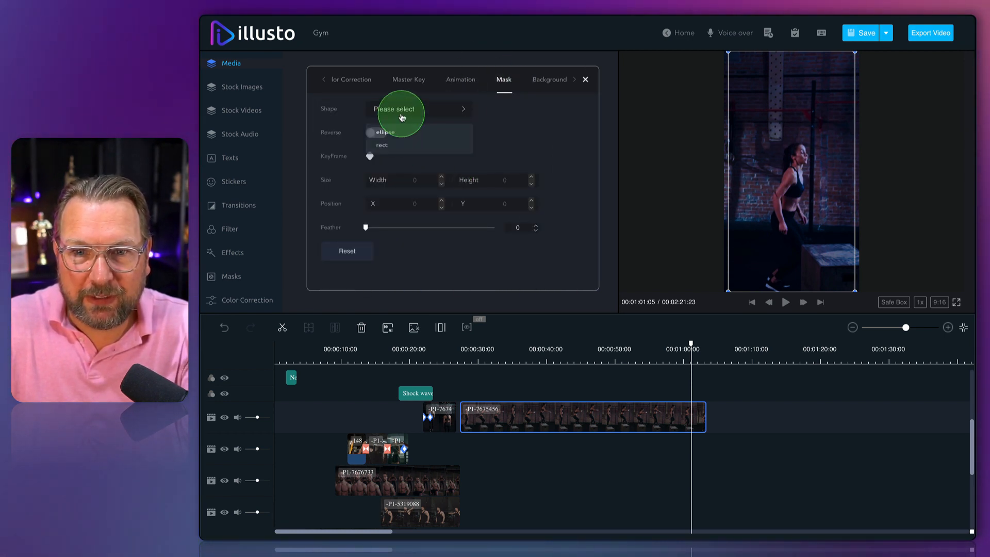
left_click(395, 135)
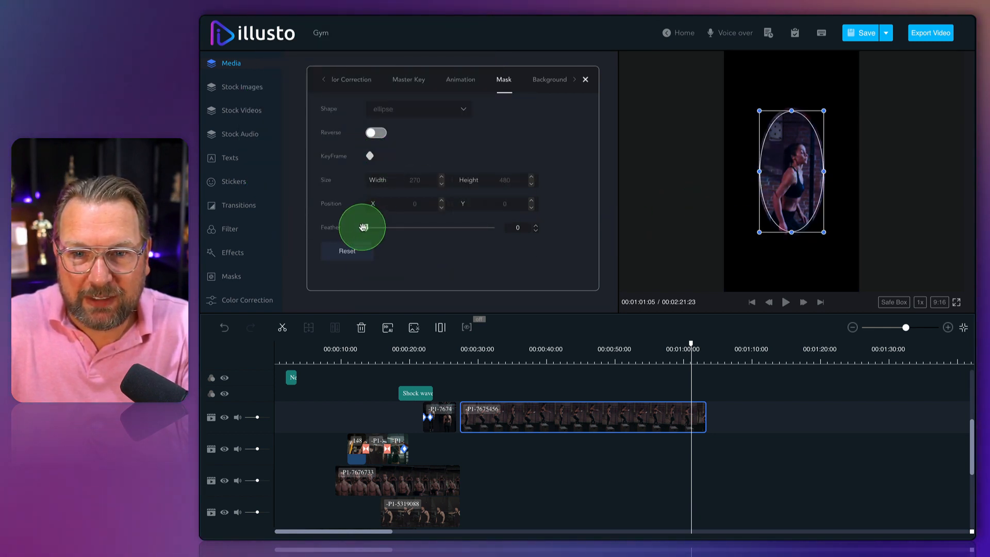
left_click_drag(380, 228, 405, 228)
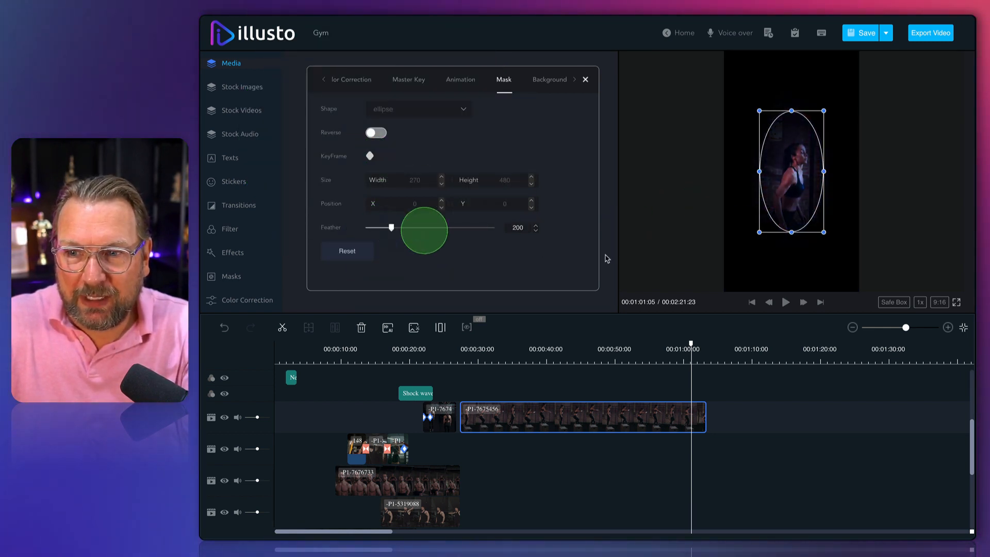
left_click(765, 236)
left_click_drag(760, 233, 712, 296)
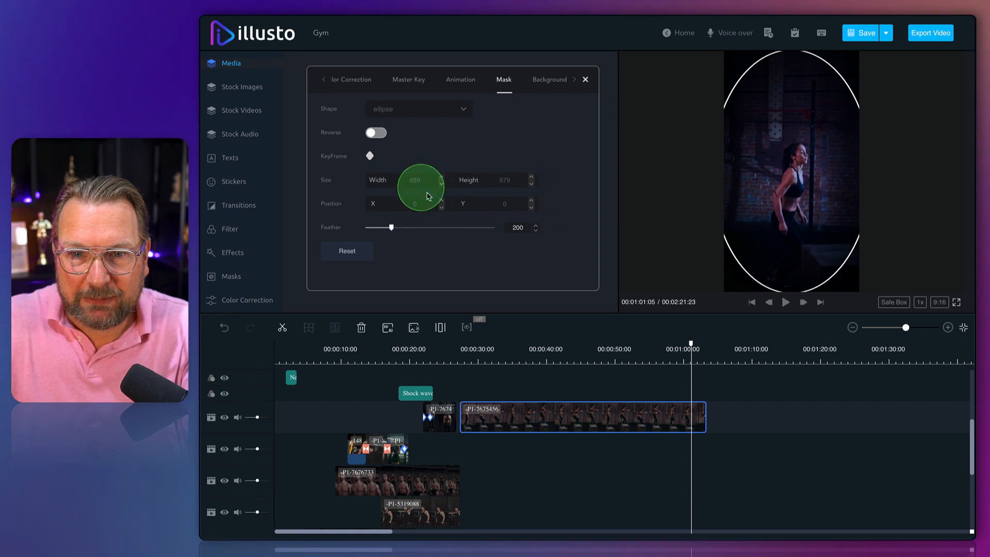
Examine the clip's background color swatches, and open the effects library to review its texture presets.
left_click(550, 79)
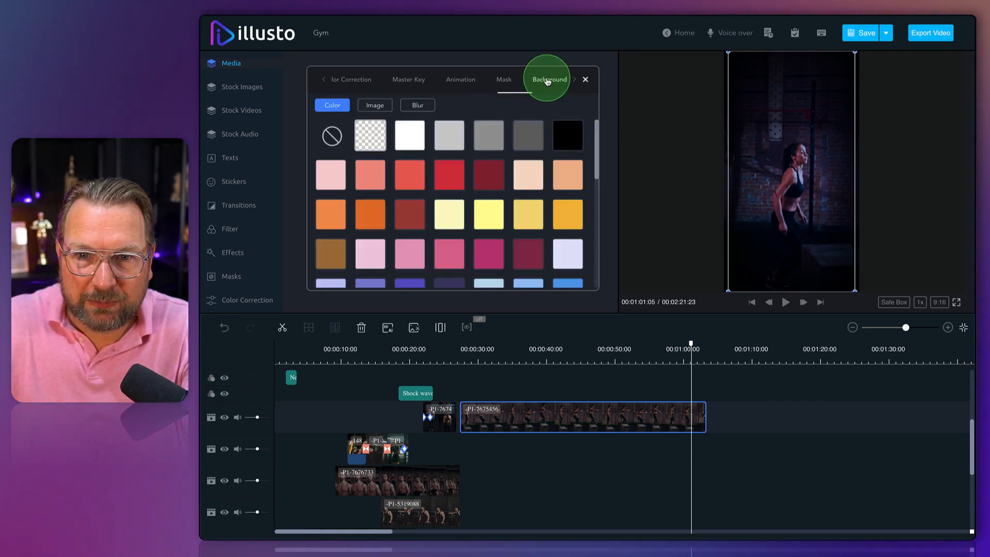
scroll(452, 157, "down", 2)
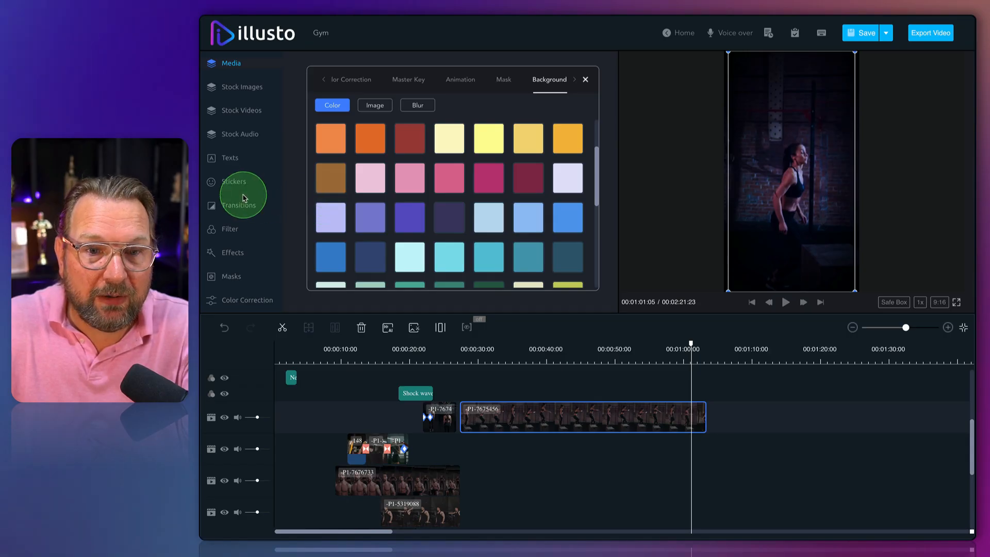
key("c")
left_click_drag(277, 200, 284, 179)
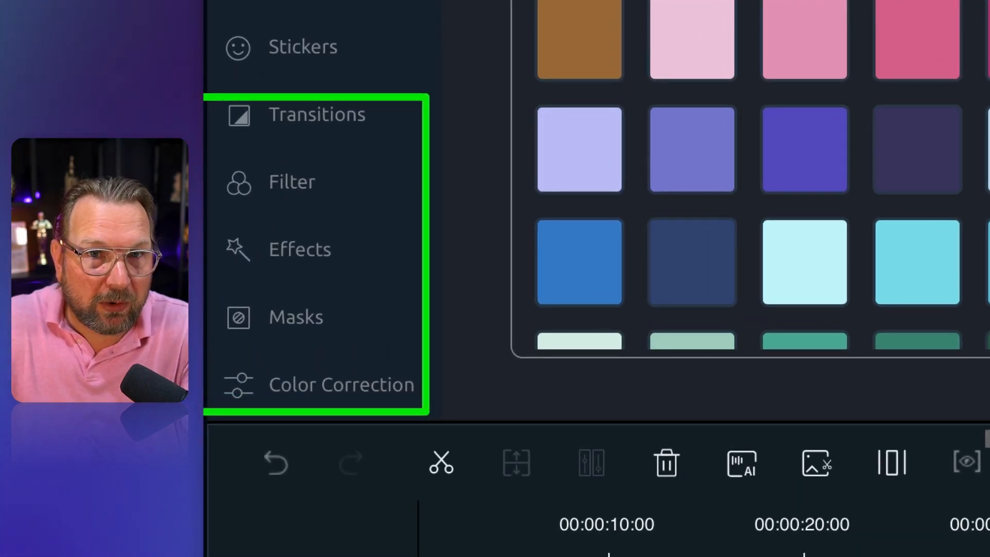
left_click(287, 251)
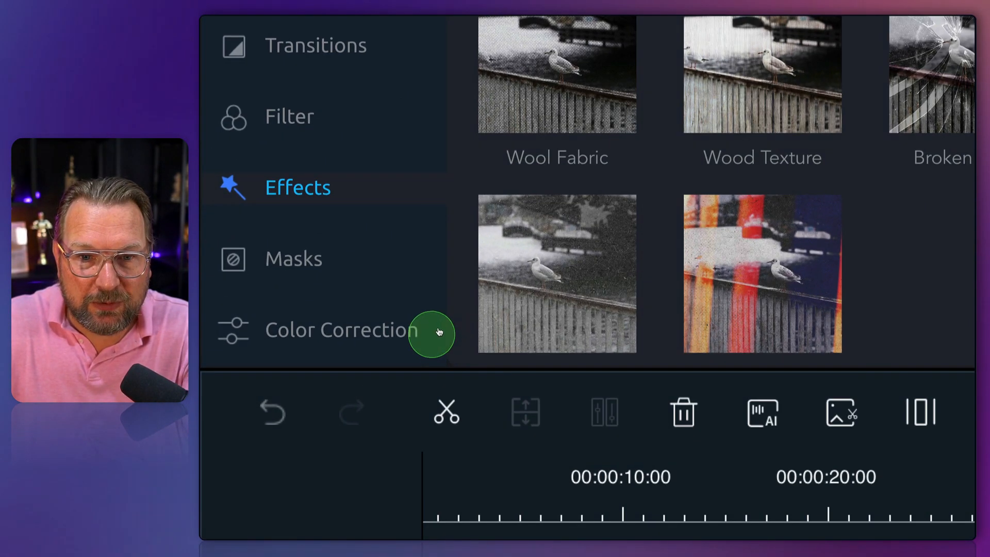
mouse_move(295, 288)
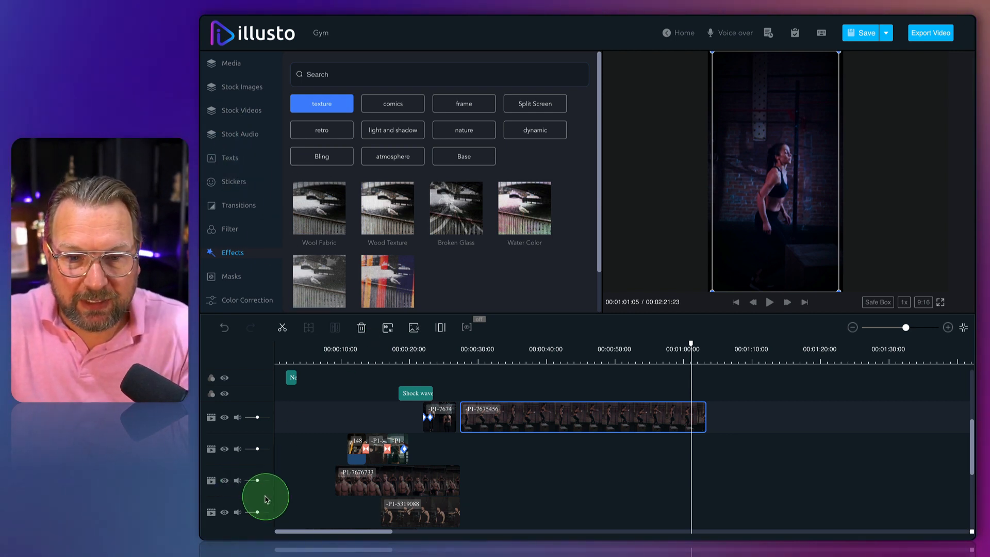
Add a caption at the start of the text track and check it in the preview.
scroll(339, 456, "down", 3)
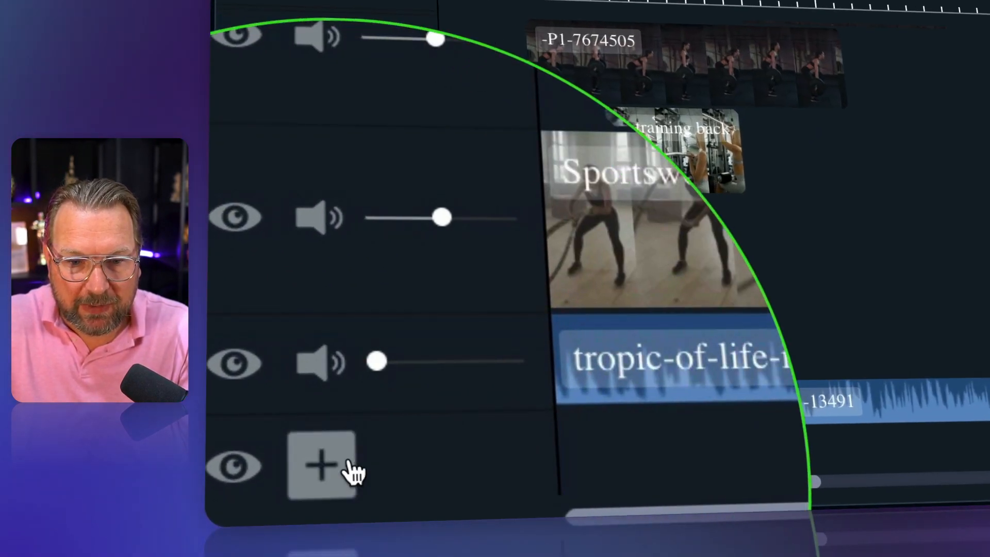
left_click(428, 460)
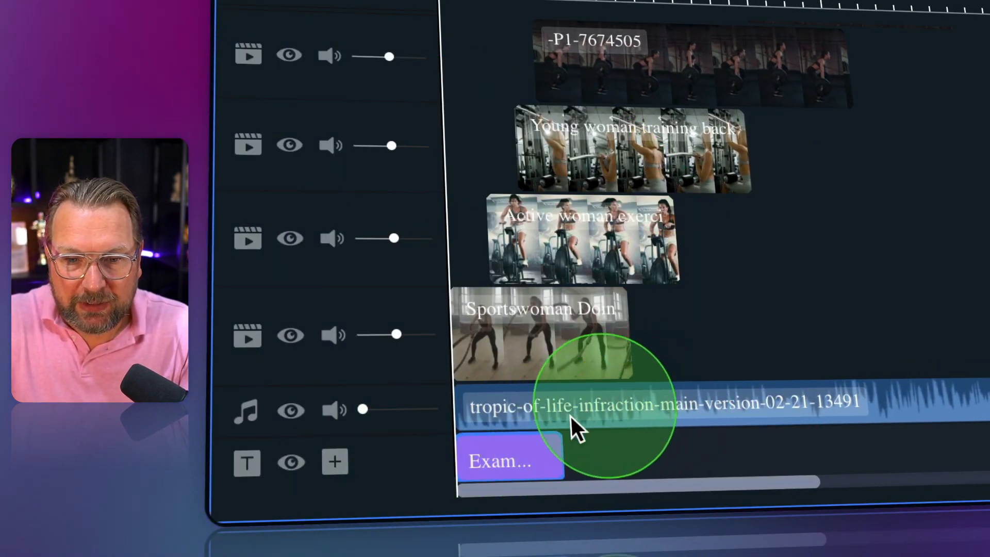
left_click(504, 454)
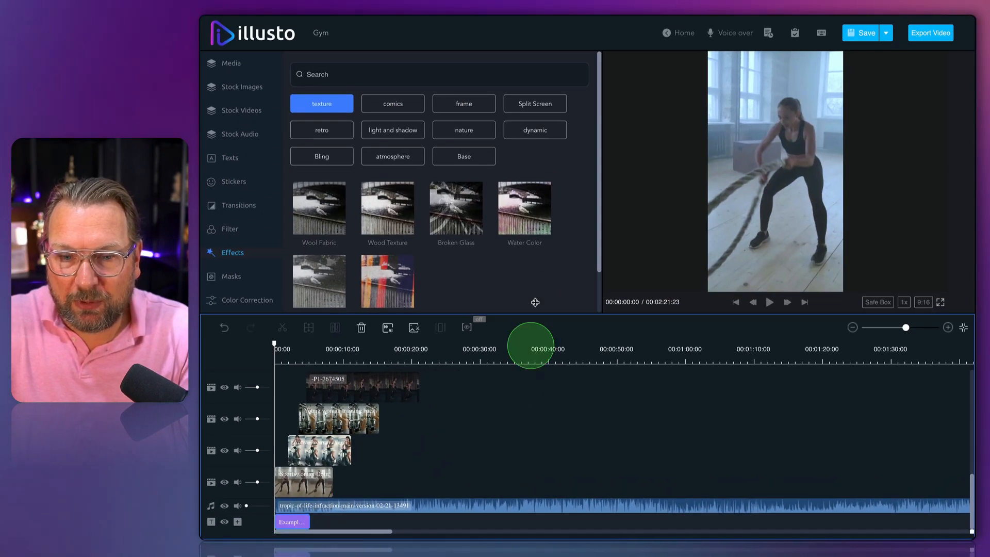
left_click(287, 349)
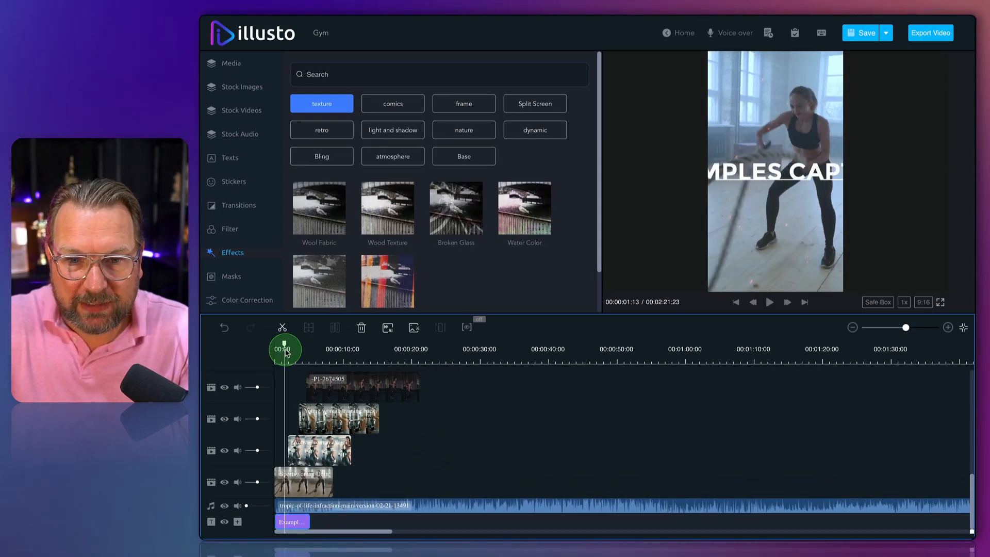
Change the caption's text to "Gym 1" and move it to the lower part of the video frame.
left_click(757, 175)
left_click(303, 518)
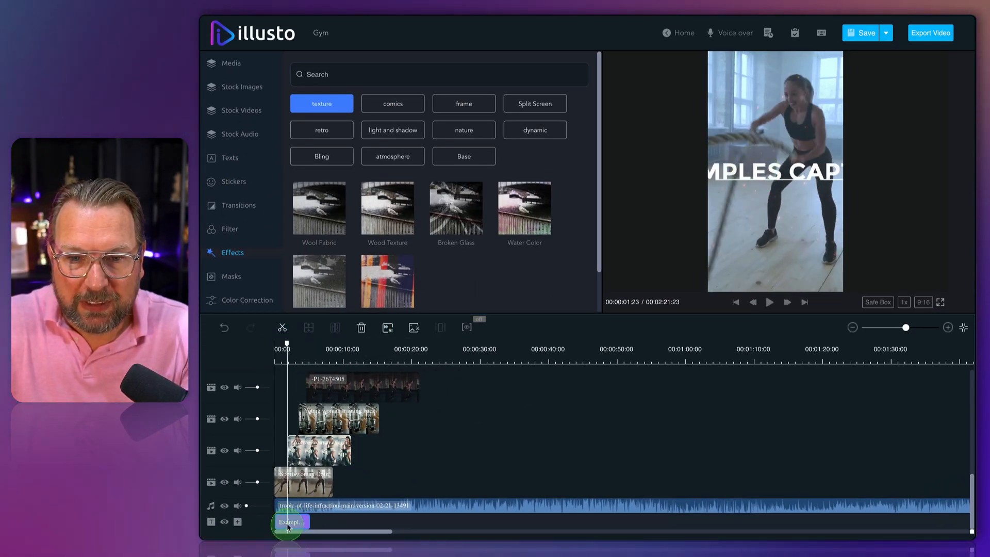
double_click(287, 523)
left_click(486, 114)
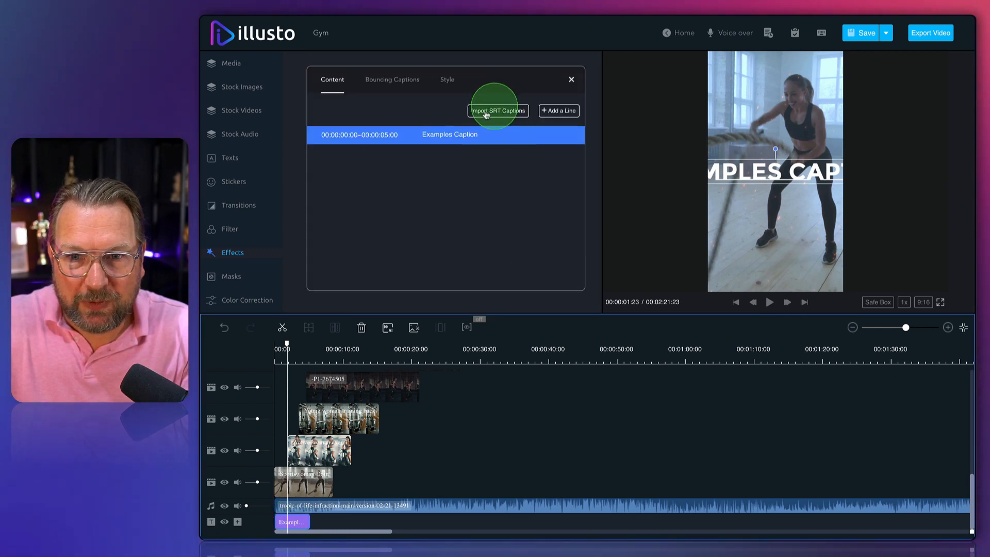
left_click(450, 134)
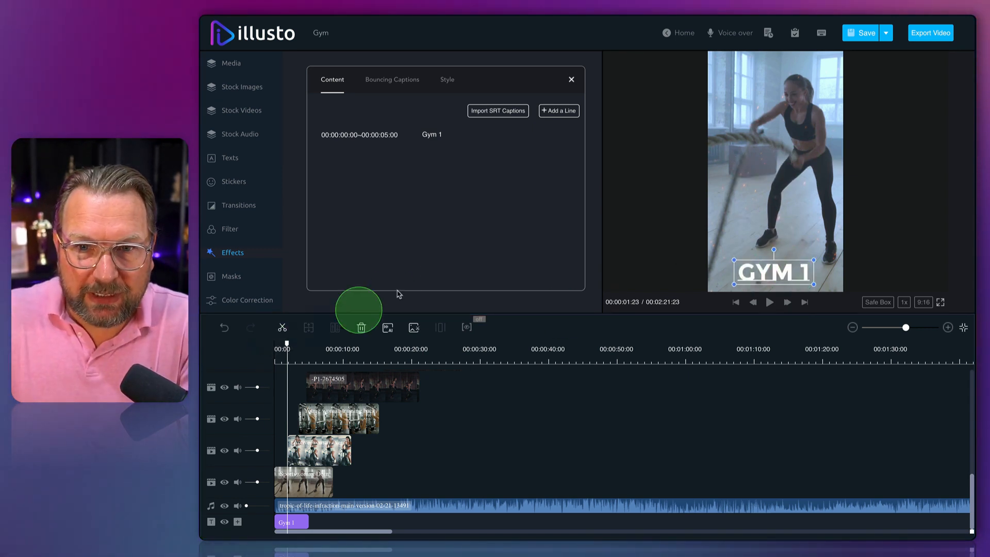
Add a second caption line after "Gym 1" and shift it to run from 00:00:05:24 to 00:00:10:24.
left_click(561, 111)
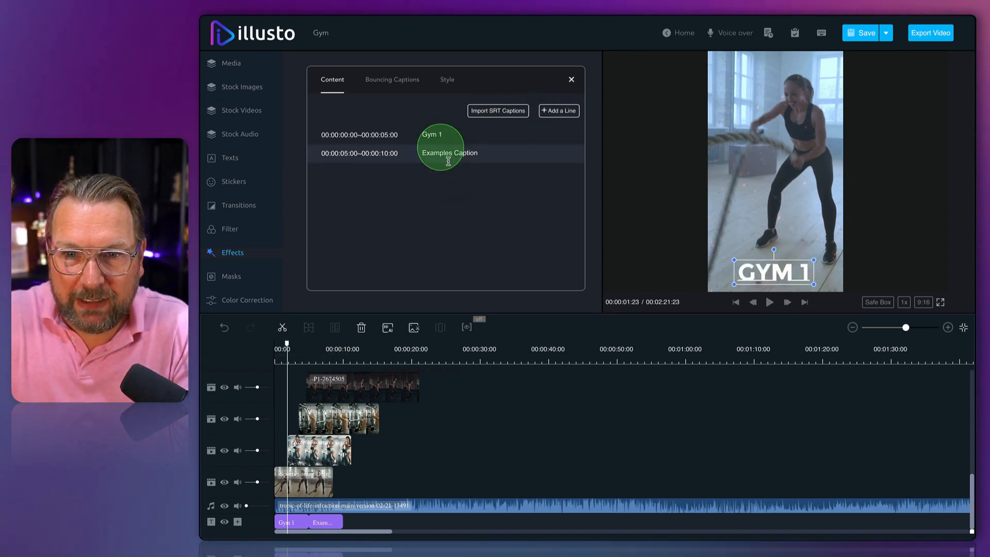
left_click(299, 524)
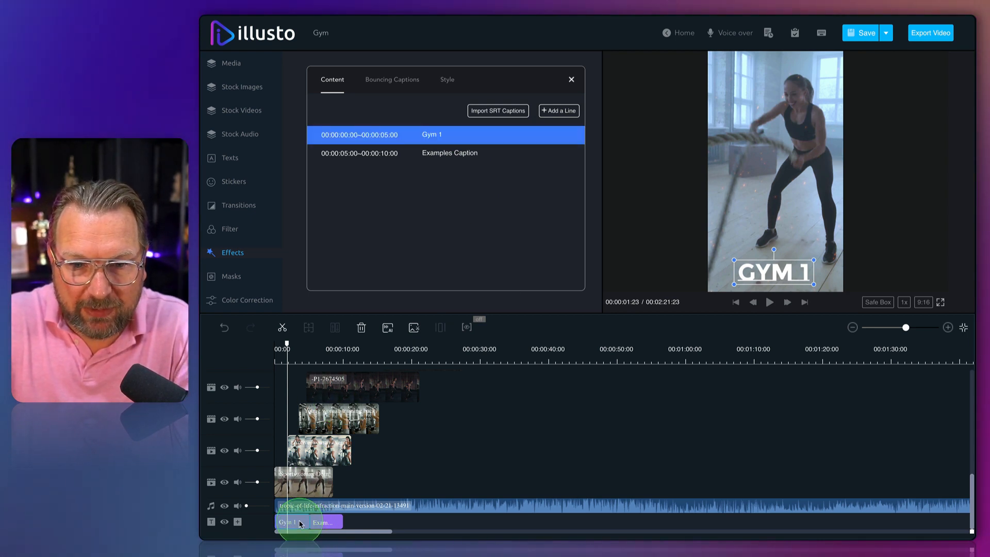
left_click(325, 522)
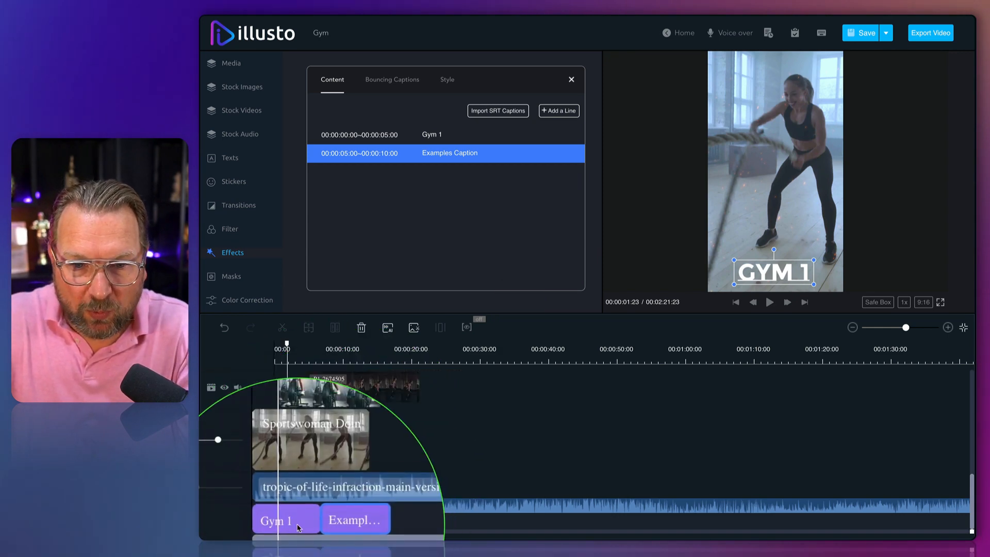
left_click(351, 360)
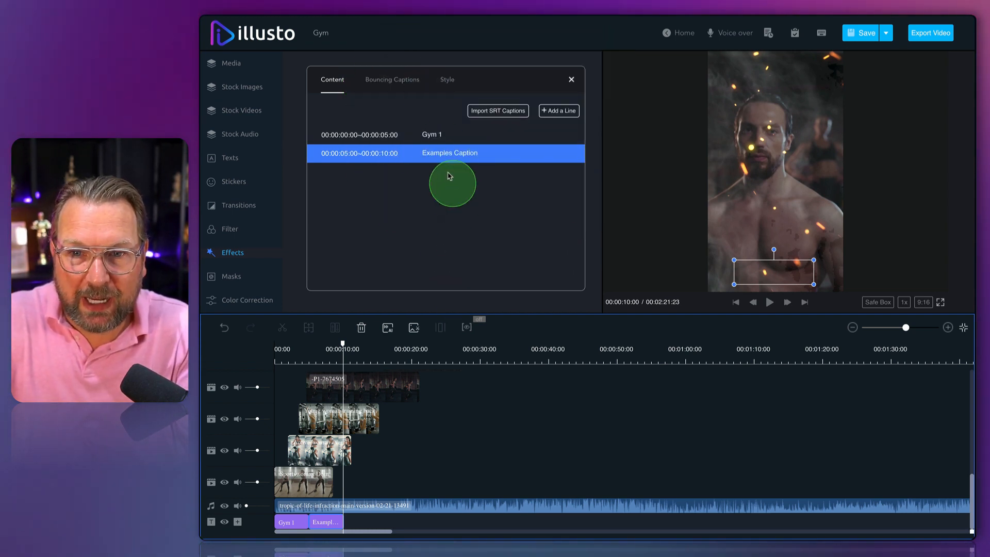
left_click(332, 358)
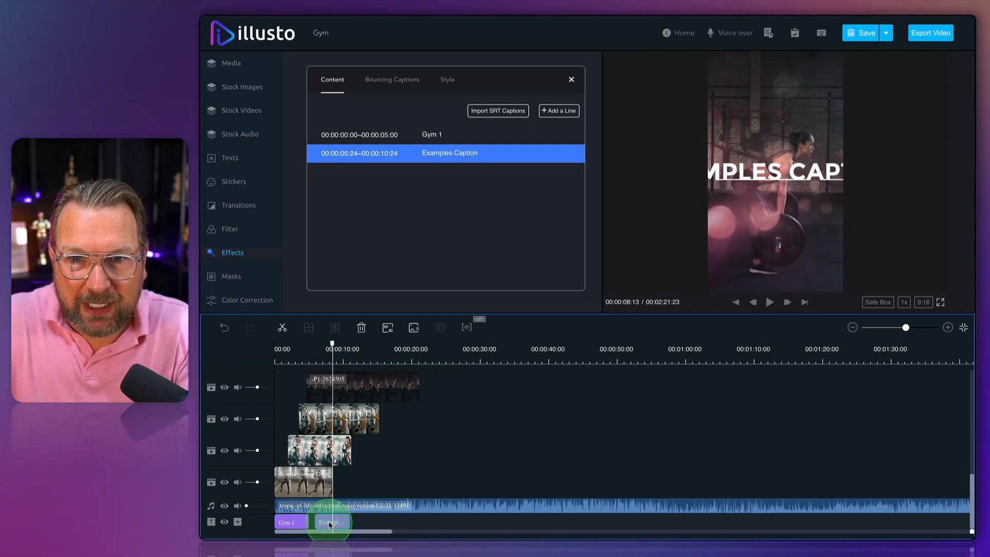
Examine the second caption's style settings and the Combination text templates.
left_click(447, 80)
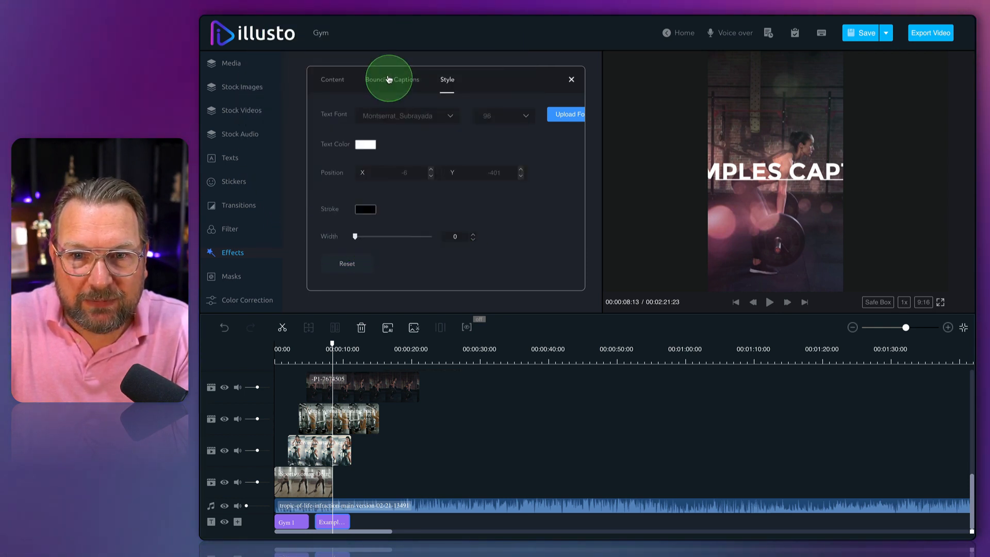
left_click(332, 358)
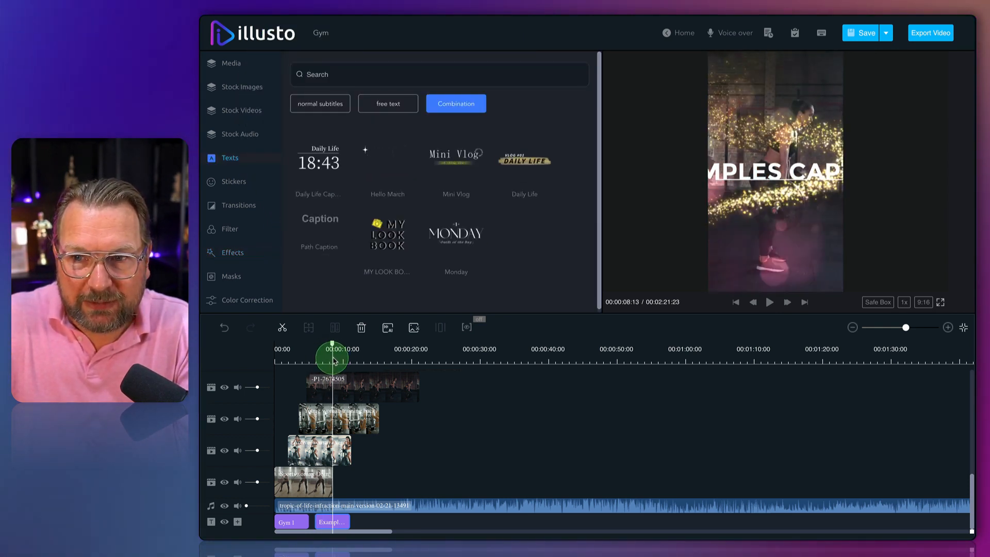
left_click_drag(333, 357, 341, 357)
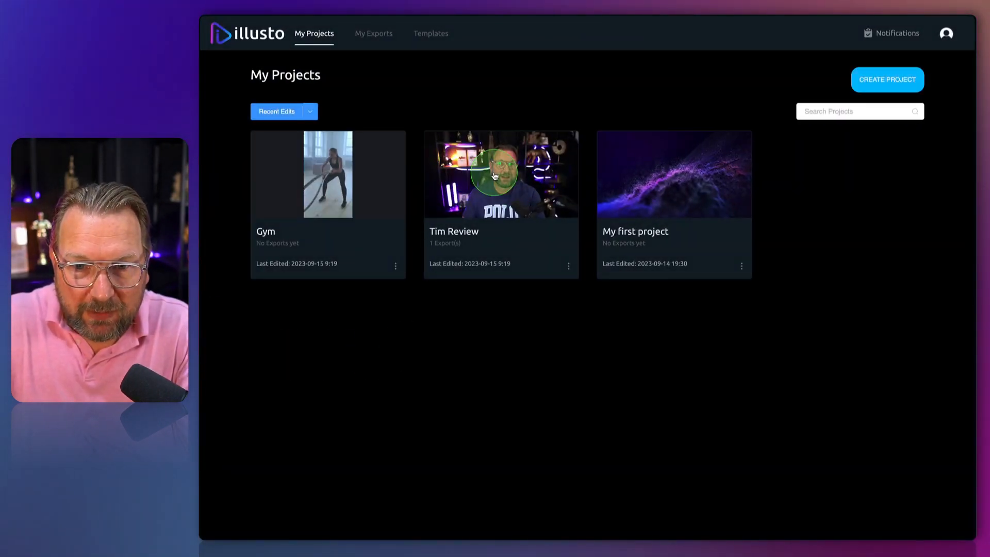
Try to auto-generate subtitles for the Bonjoro intro clip in the Tim Review project.
left_click(494, 176)
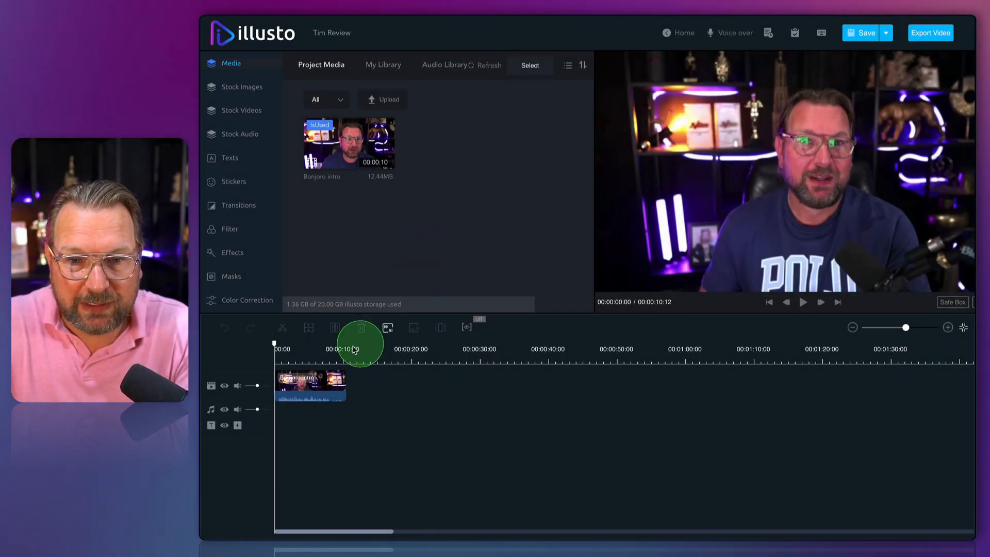
left_click(314, 383)
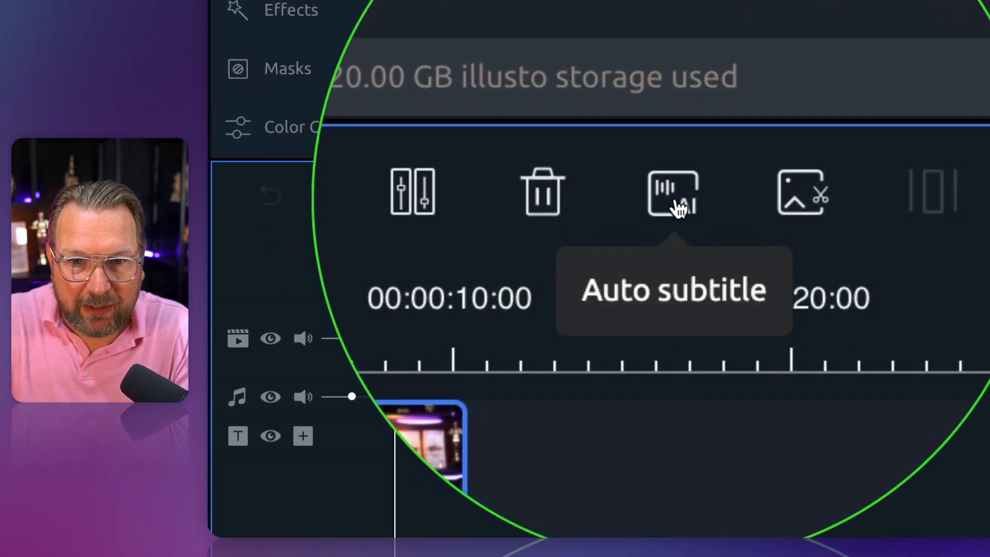
left_click(679, 209)
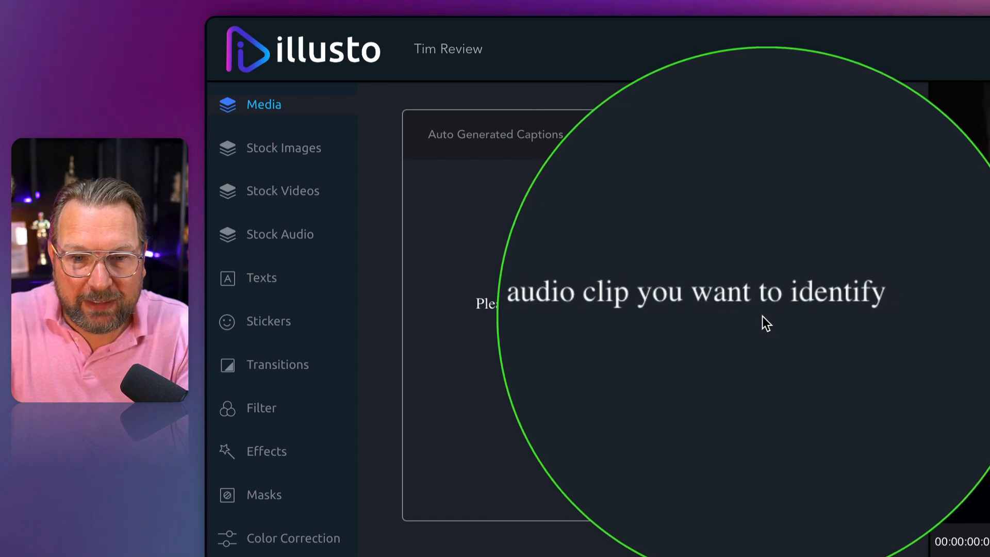
left_click(302, 385)
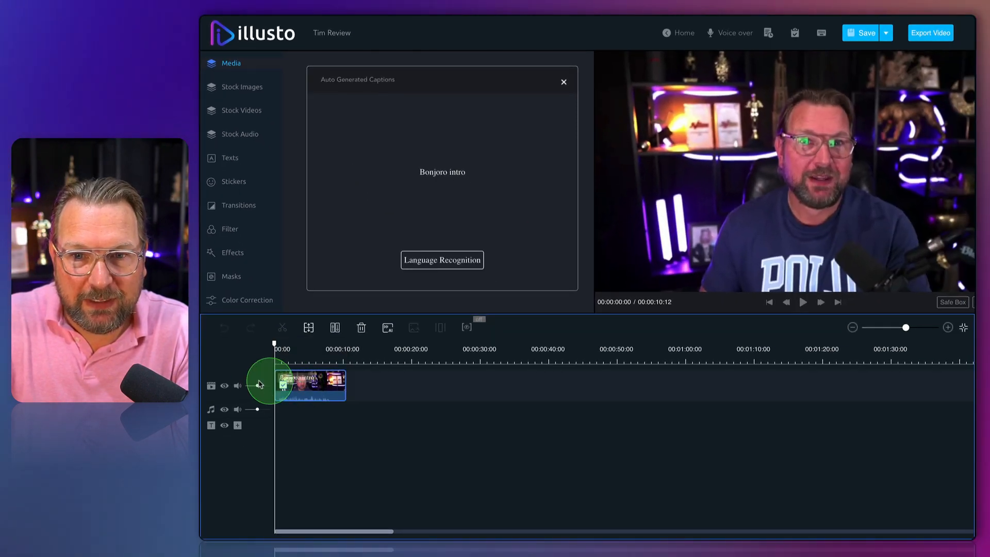
left_click(449, 261)
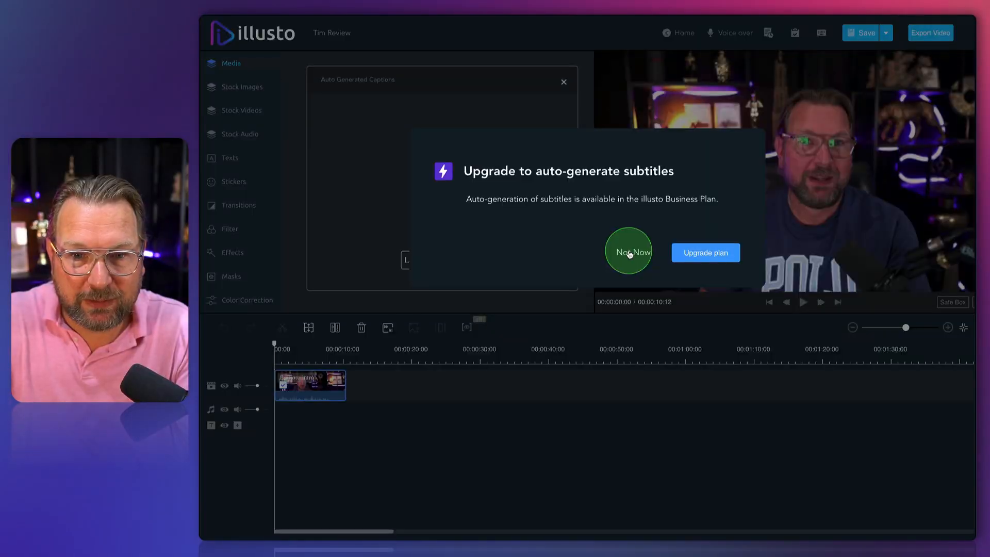
left_click(628, 253)
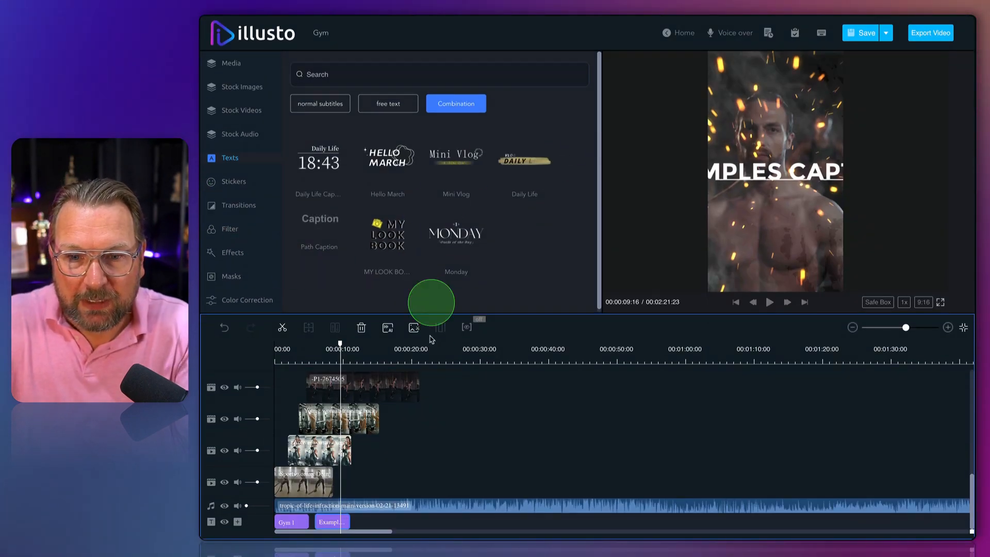
Examine the Gym project's manual and auto save versions and the list of keyboard shortcuts.
left_click_drag(342, 352, 382, 353)
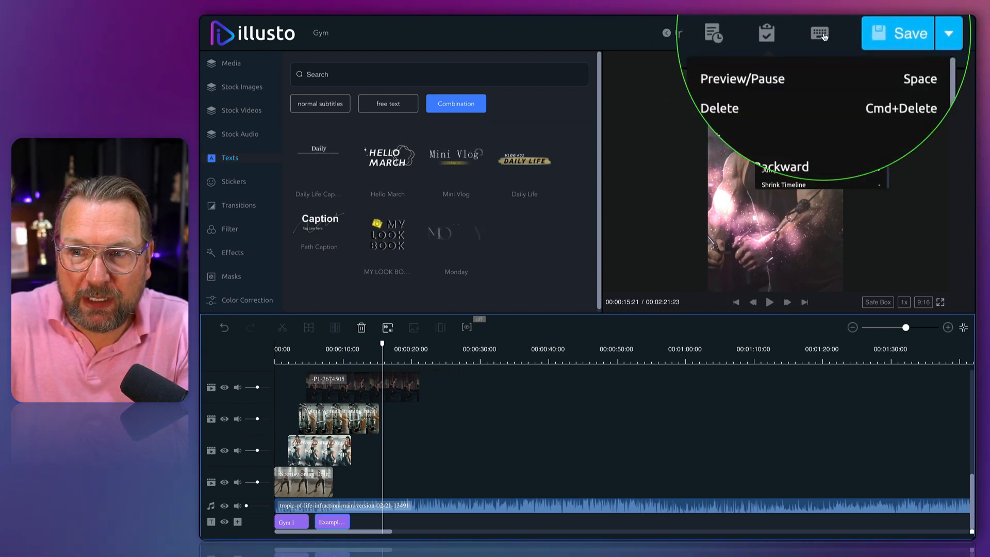
left_click(768, 33)
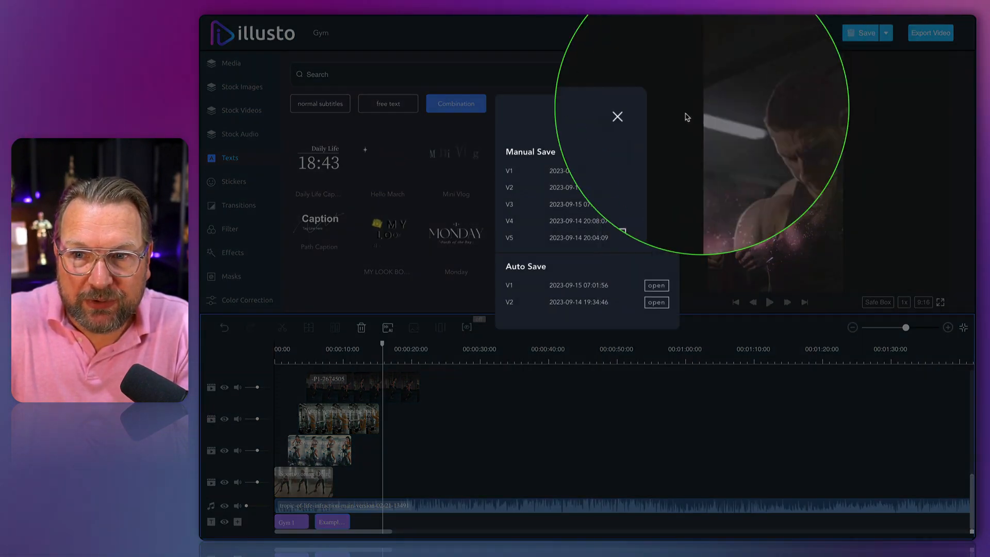
left_click(665, 111)
mouse_move(822, 33)
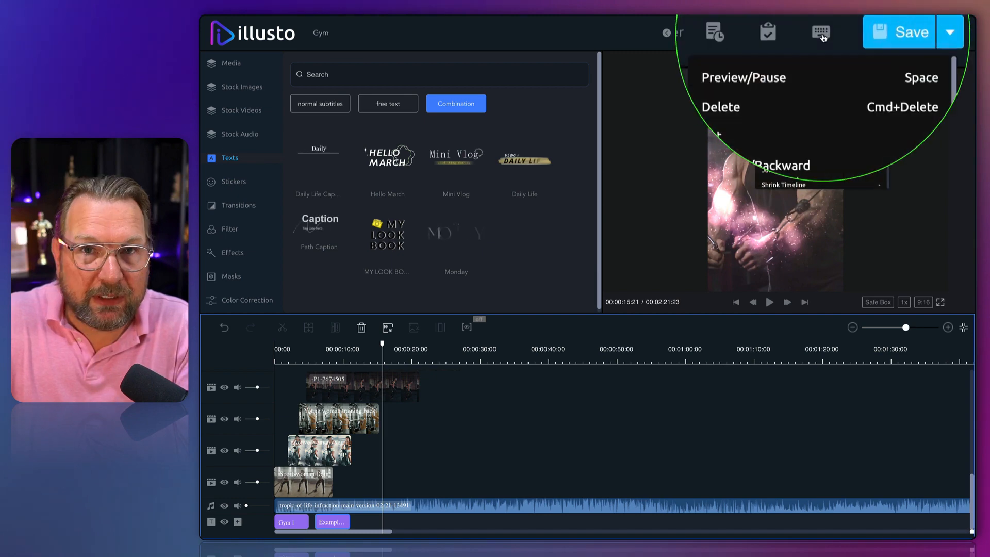
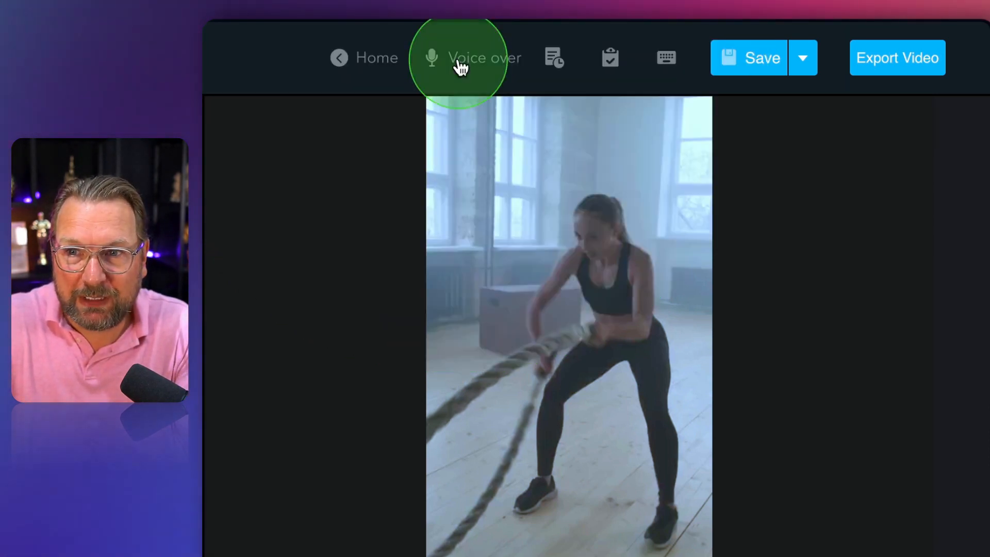
Record a 16-second voice-over with simultaneous preview, play it back briefly and add it to the Gym timeline.
left_click(461, 66)
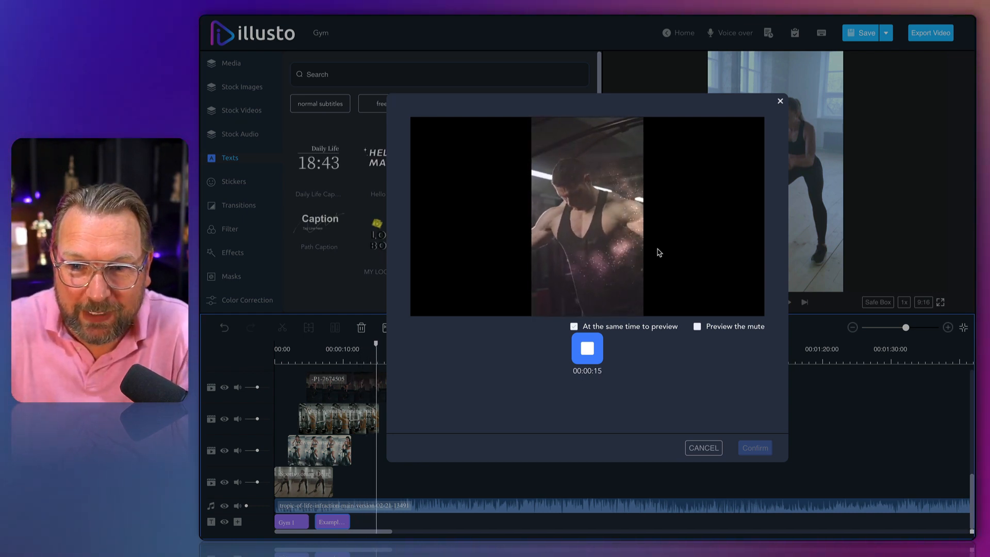
left_click(592, 346)
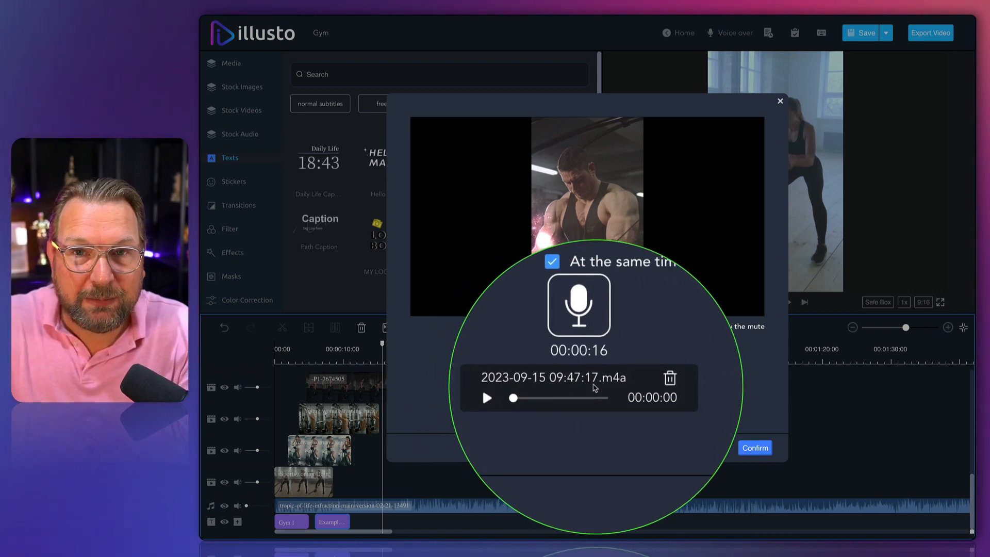
left_click(542, 396)
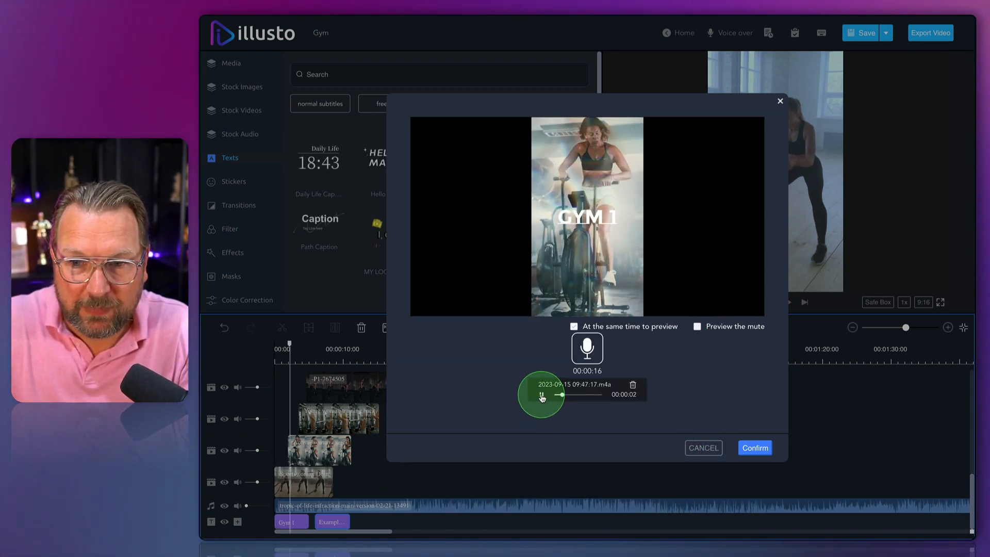
left_click(541, 396)
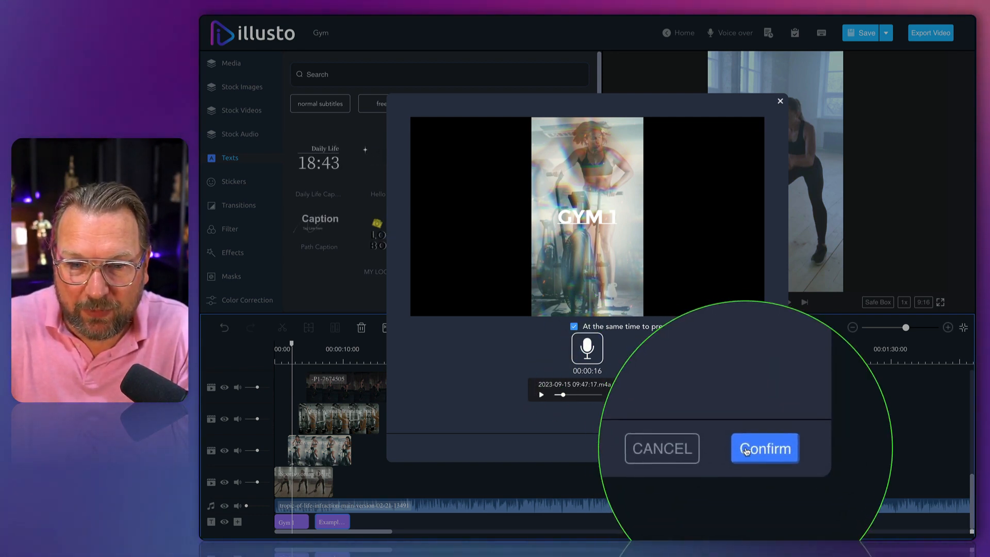
left_click(763, 452)
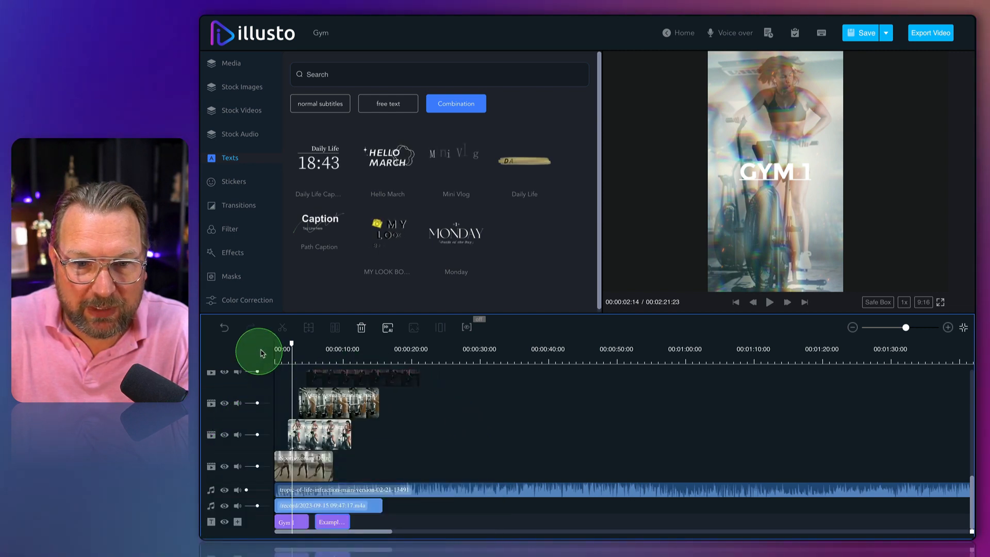
Play the timeline from the start to check the voice-over and delete the recorded clip from its audio track.
left_click_drag(291, 349, 270, 351)
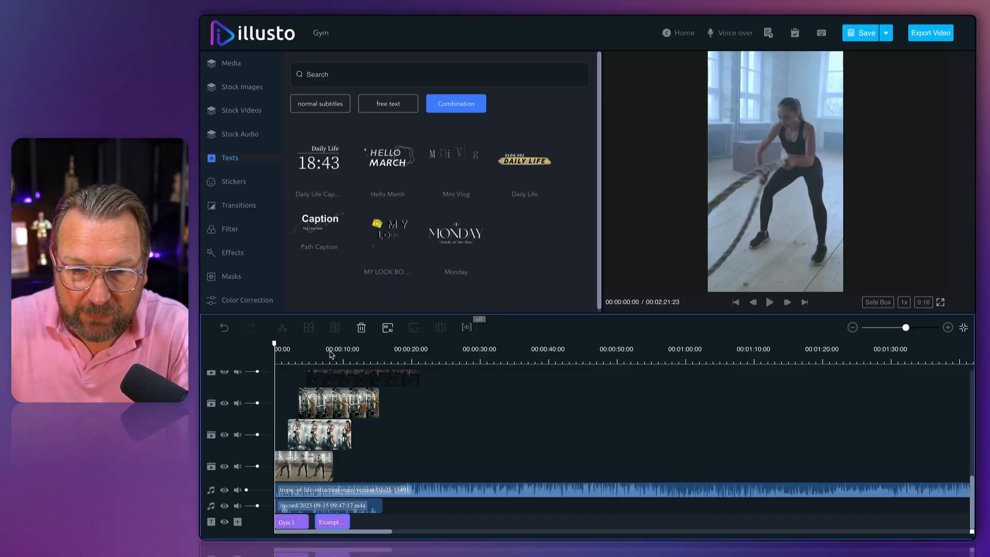
key("space")
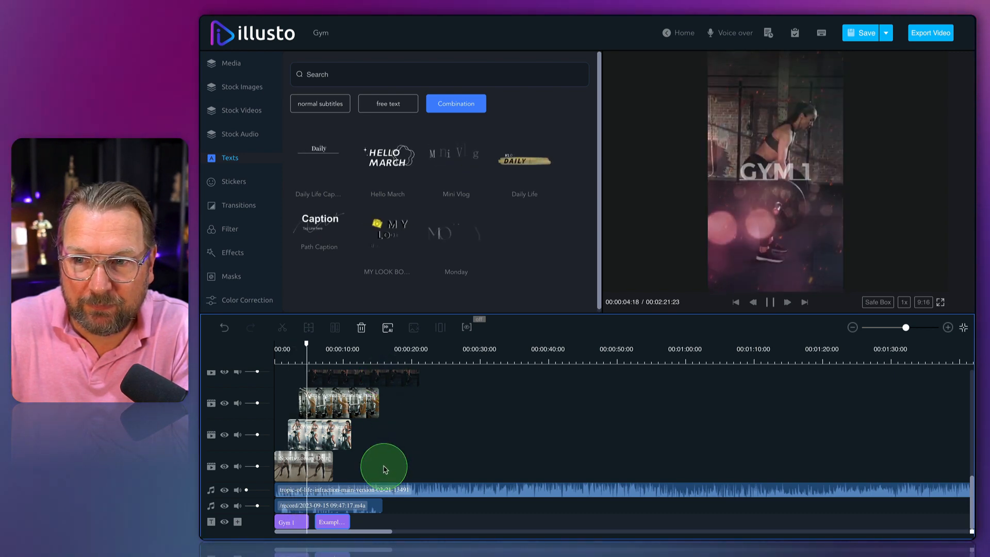
key("space")
left_click(334, 510)
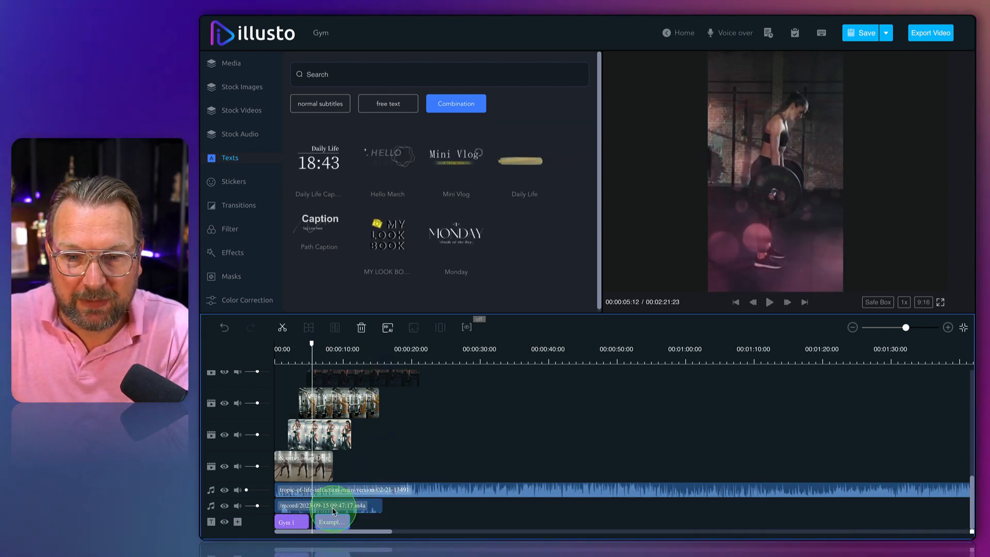
left_click(361, 328)
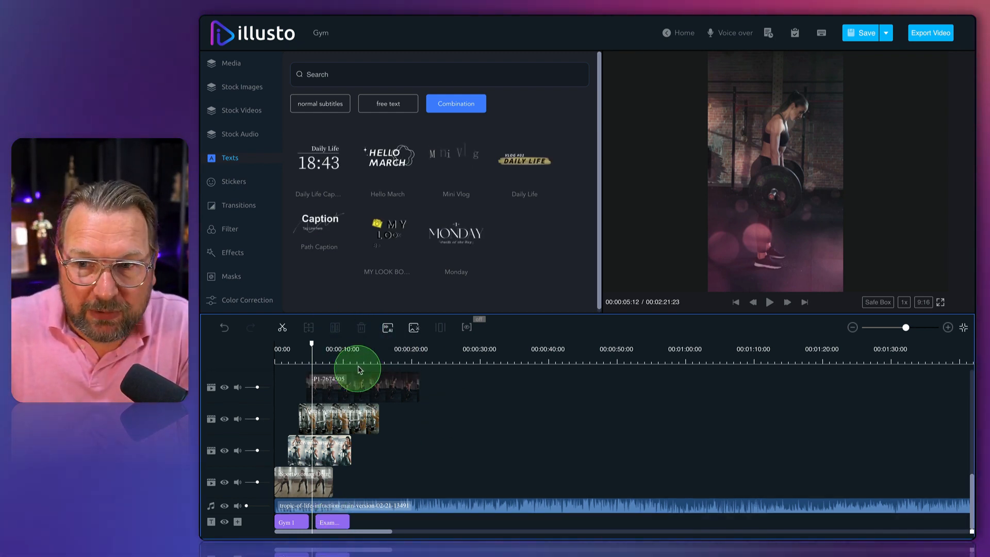
Take a screen shot of the video frame at 00:00:00:19, where the rope workout and "GYM 1" caption show.
left_click_drag(311, 354, 353, 355)
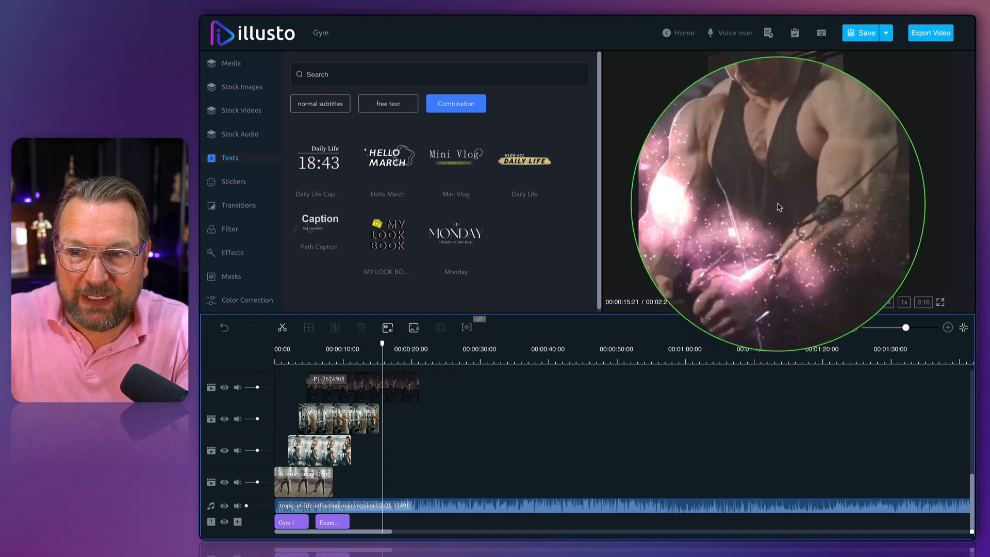
mouse_move(277, 360)
left_mouse_down()
mouse_move(262, 359)
mouse_move(279, 359)
left_mouse_up()
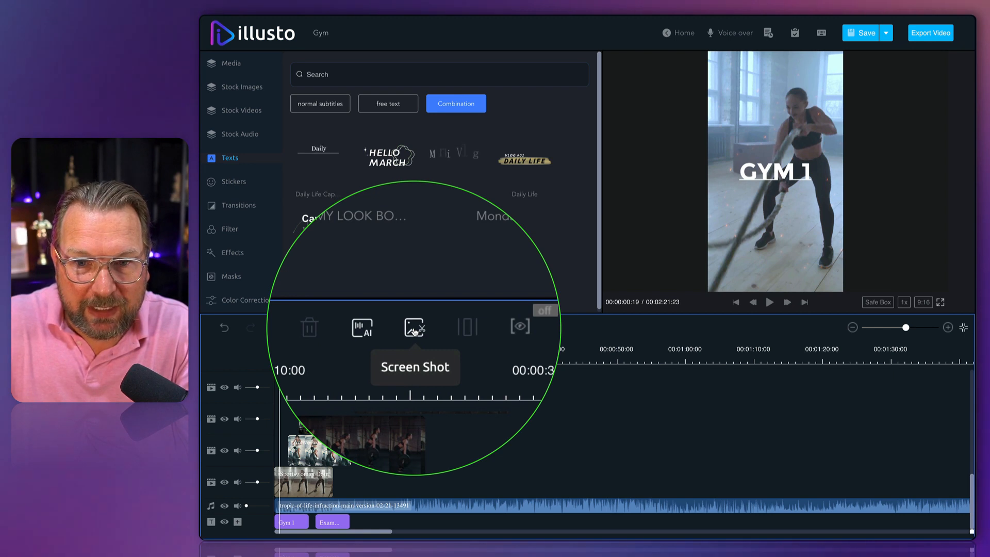
left_click(414, 331)
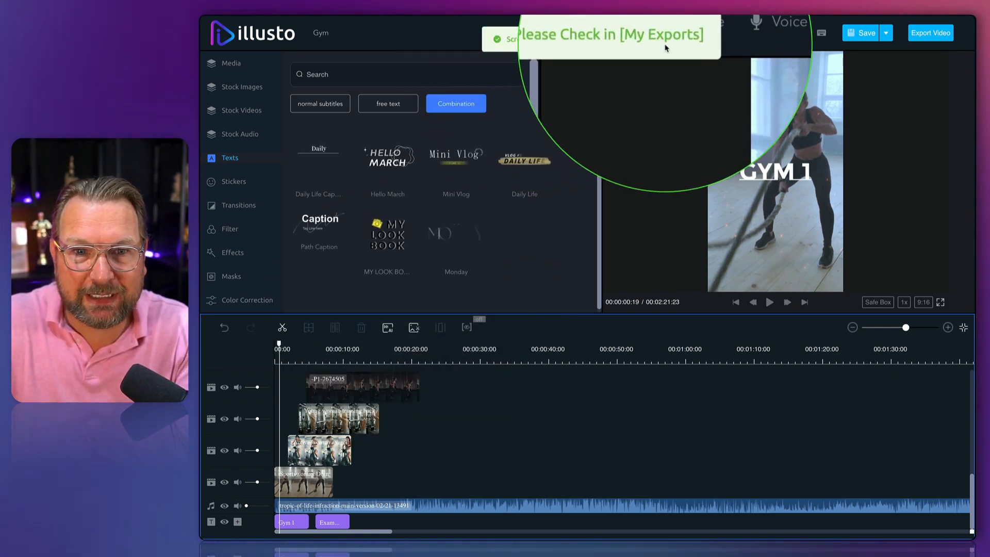
Leave the Gym project, download version V2 of Gym_01_ Screenshot from My Exports and view the image.
left_click(254, 36)
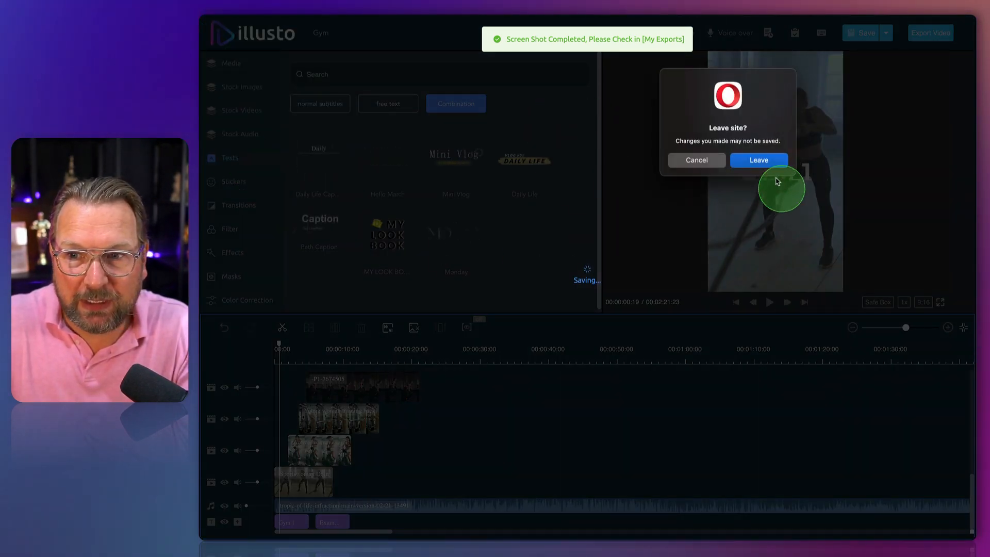
left_click(762, 162)
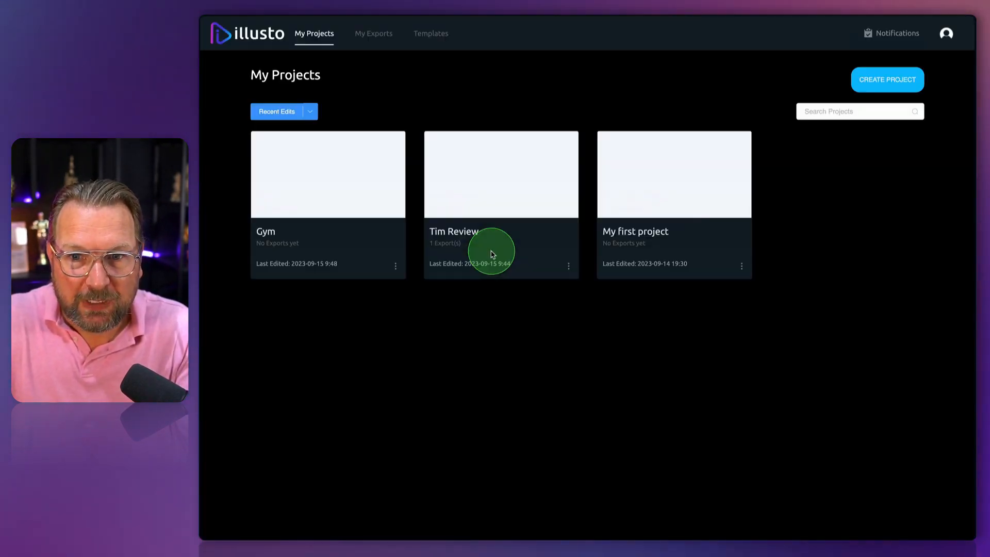
left_click(377, 34)
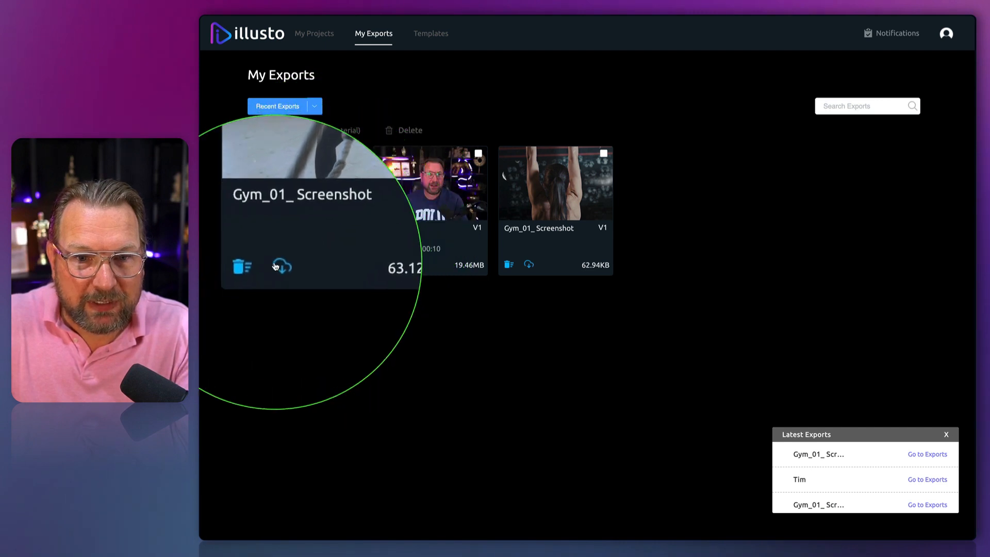
left_click(279, 265)
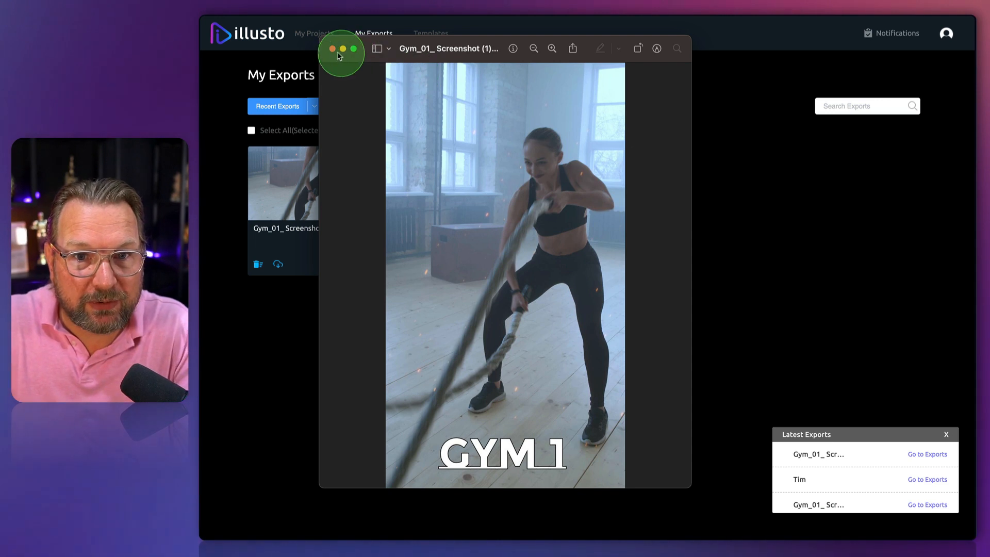
left_click(333, 49)
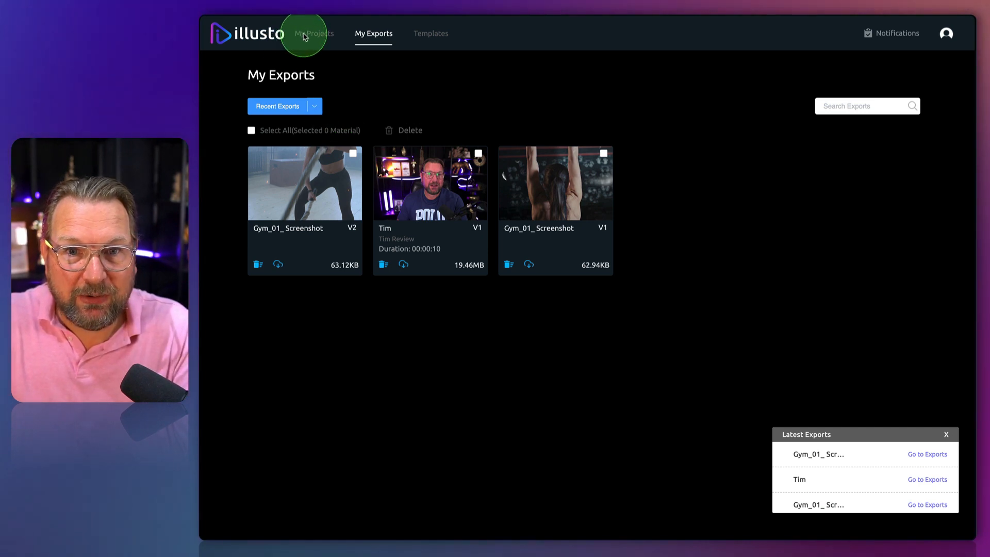
Reopen the Gym project from My Projects and bring up its video export settings.
left_click(305, 35)
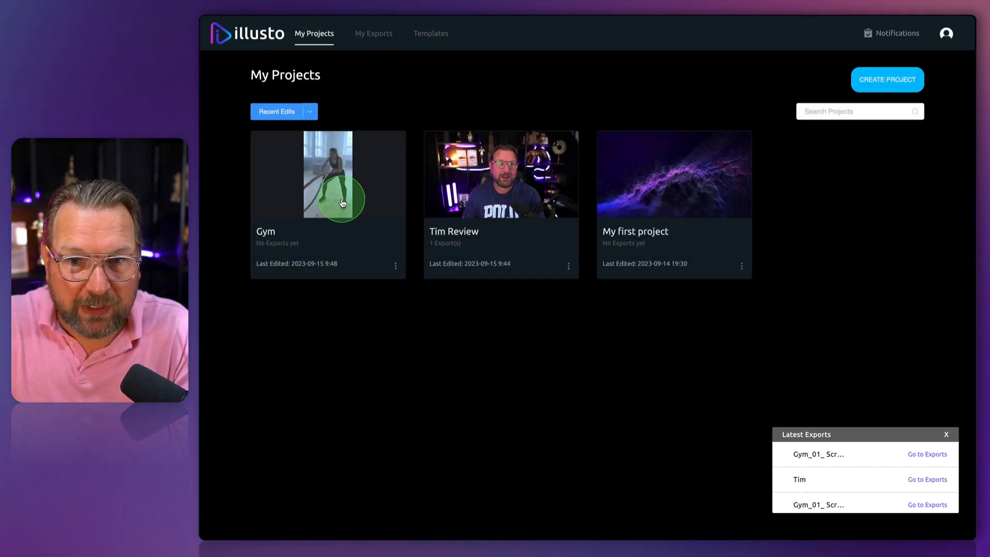
left_click(342, 203)
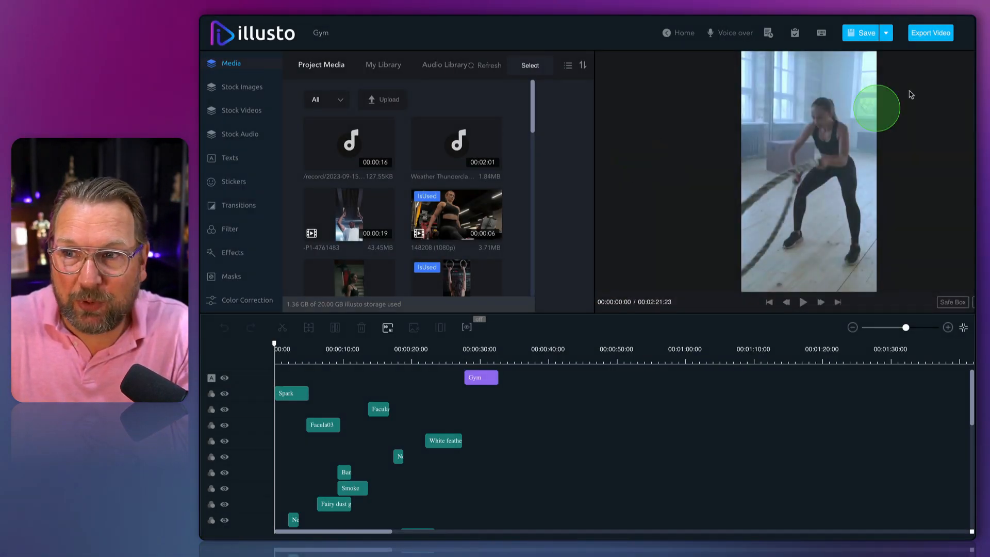
left_click(930, 33)
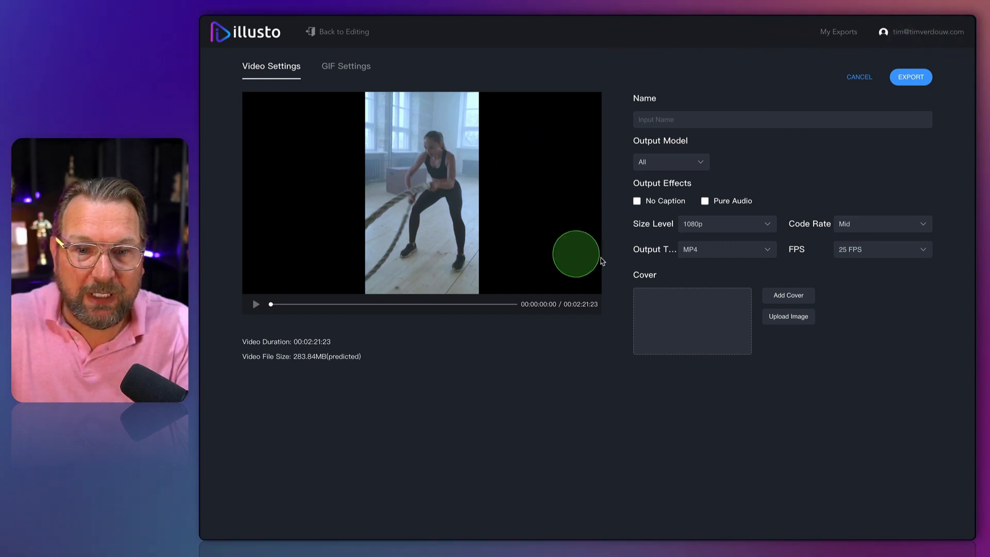
Name the video export "Gym export" and check the Output Model options, keeping All.
left_click(652, 118)
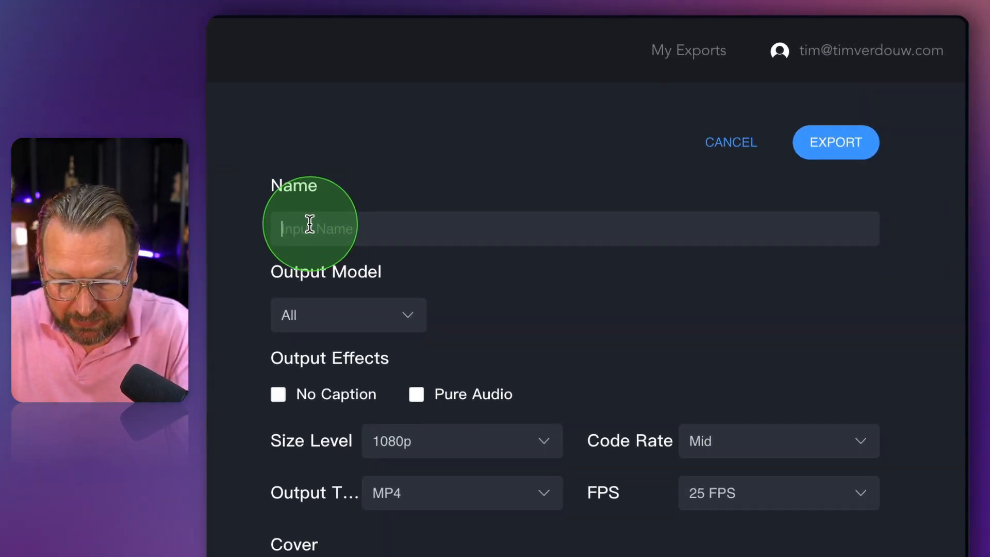
type("Gym ex")
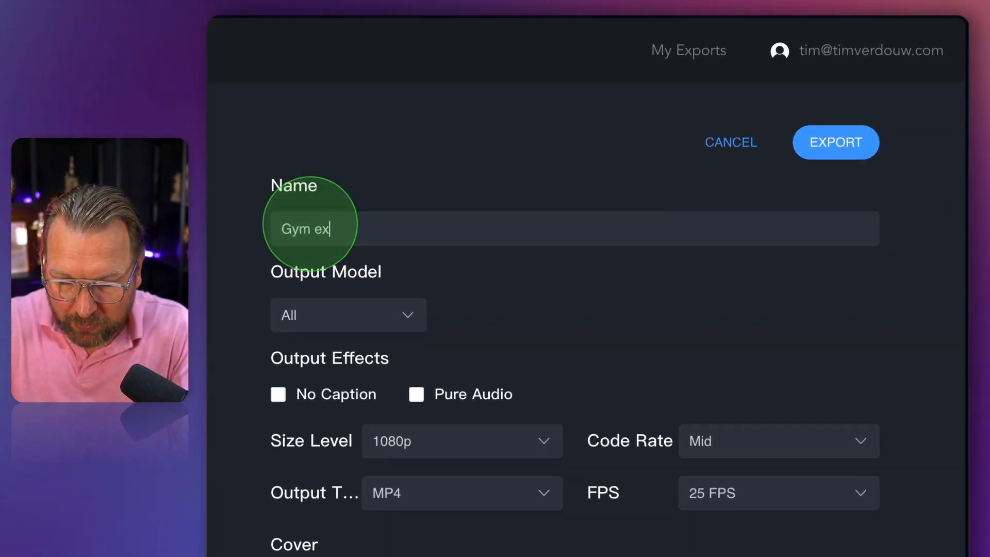
type("port")
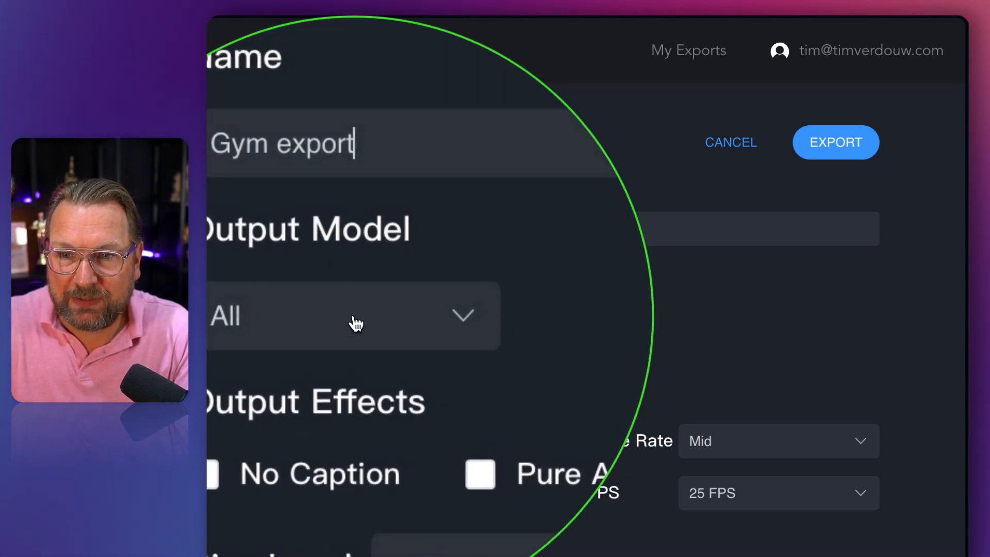
left_click(349, 318)
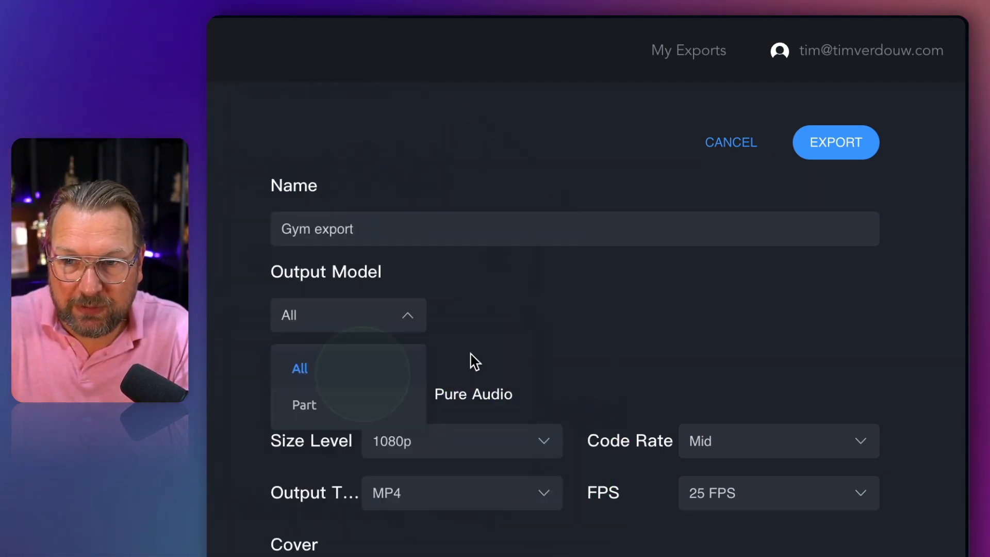
left_click(412, 320)
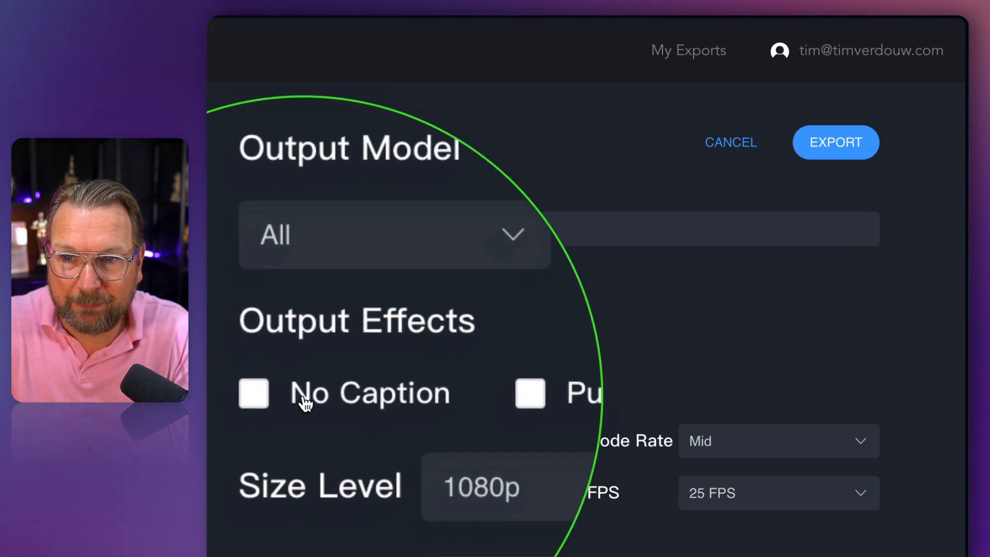
Try the No Caption and Pure Audio output effects, leaving both turned off.
left_click(280, 132)
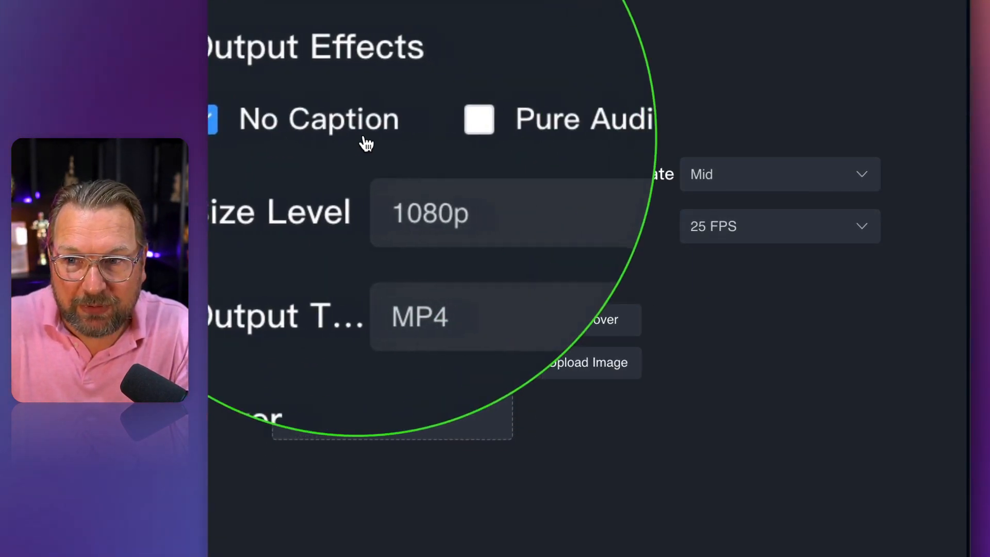
left_click(420, 133)
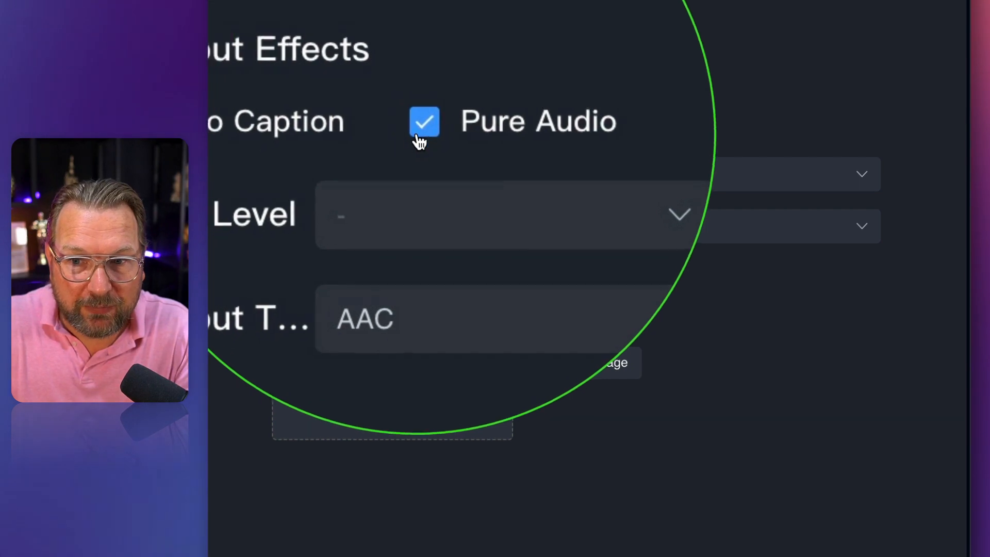
left_click(420, 133)
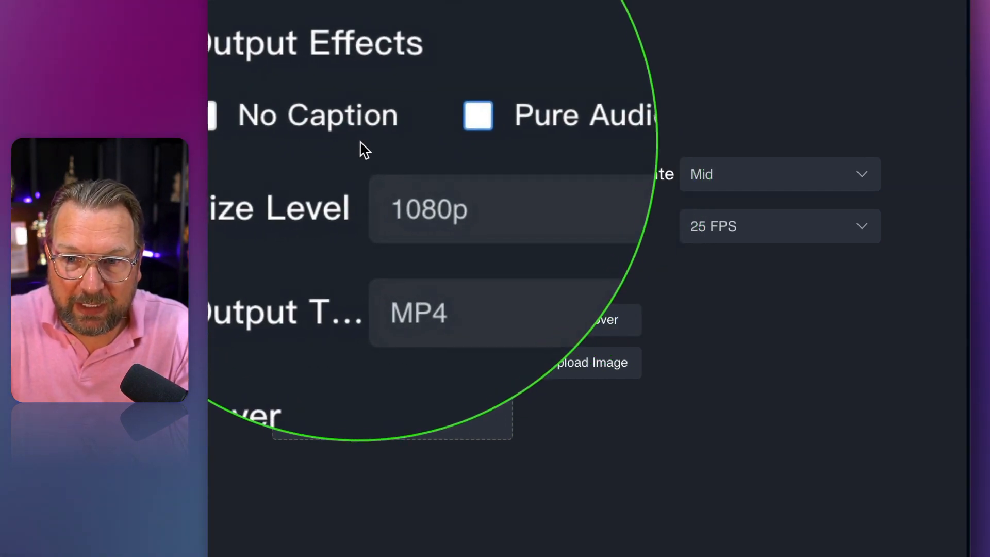
Set the video export's size level to 4k and its code rate to 30Mbps.
left_click(439, 184)
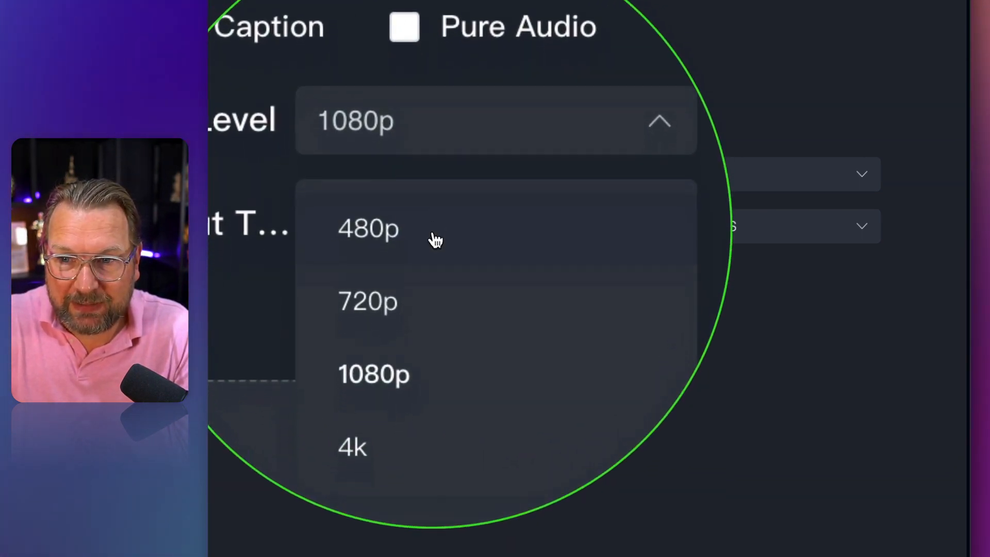
left_click(419, 339)
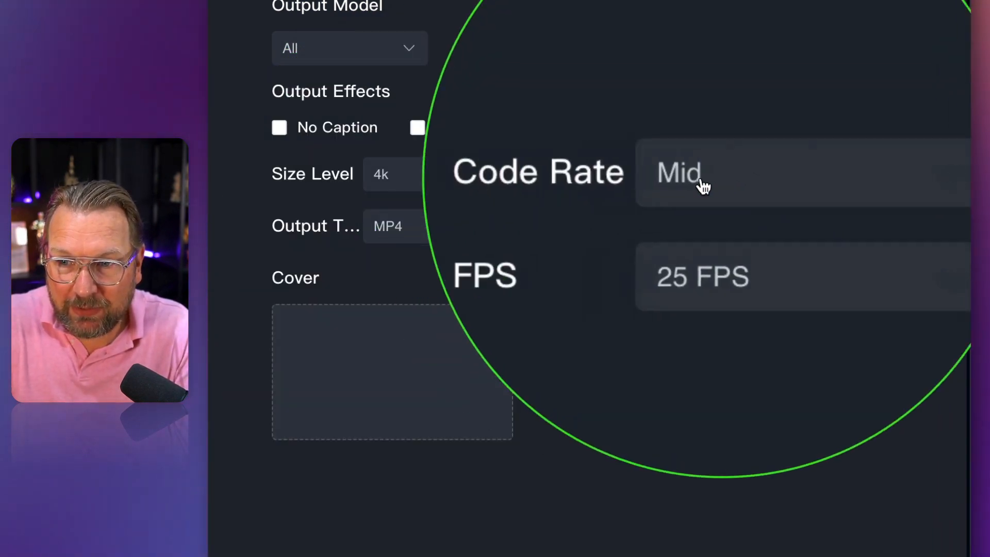
left_click(769, 174)
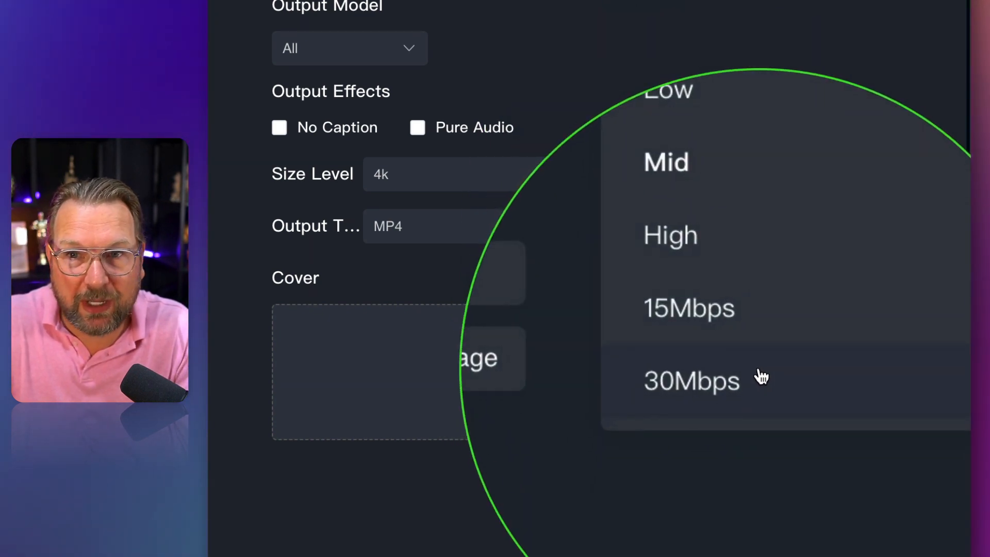
left_click(758, 374)
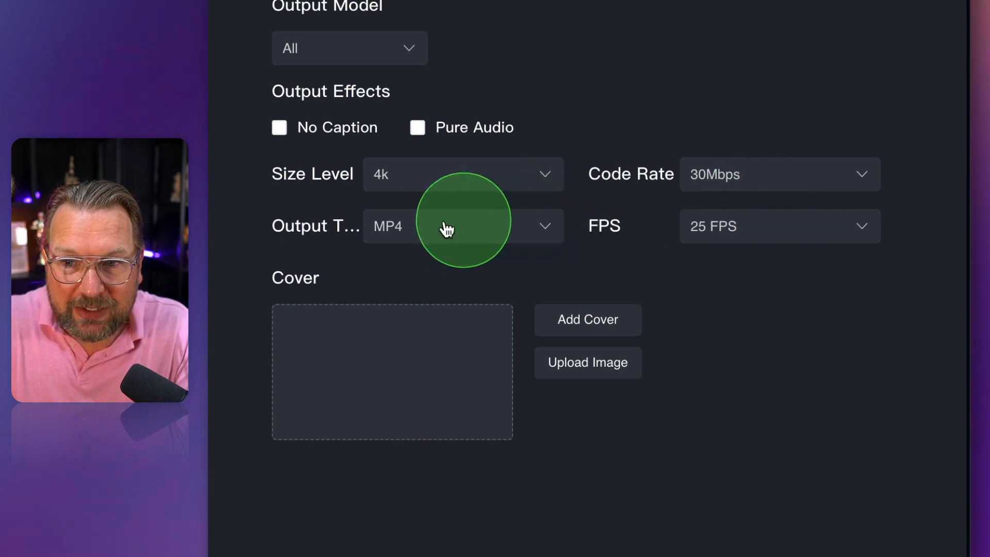
Check the output type and FPS options, keeping MP4 and 25 FPS, and export with a rope workout frame as the cover.
left_click(401, 238)
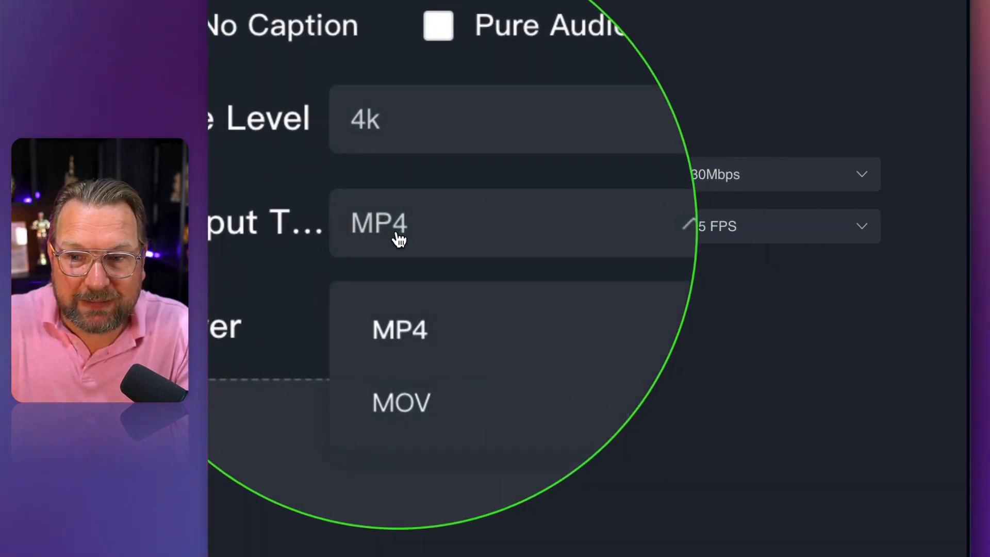
left_click(432, 230)
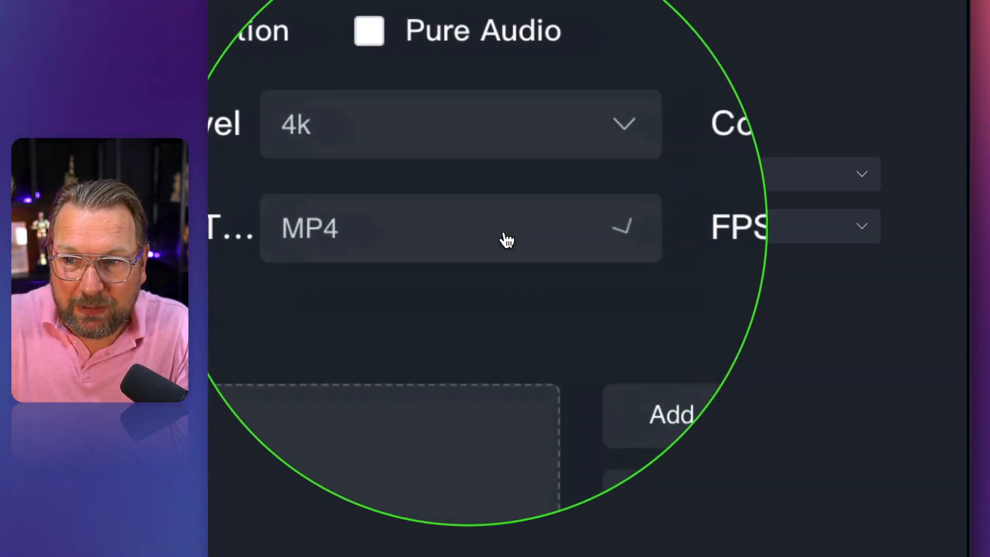
left_click(720, 234)
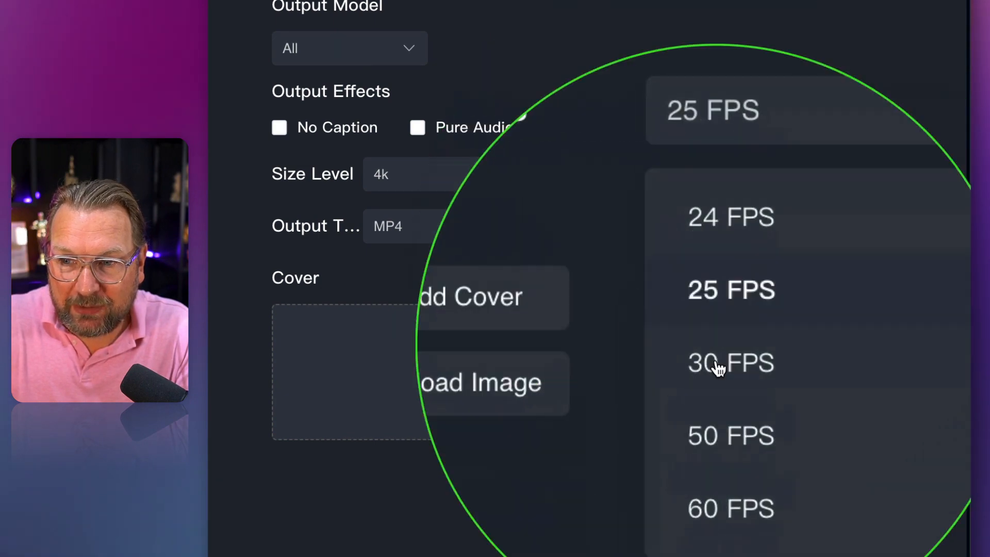
left_click(432, 384)
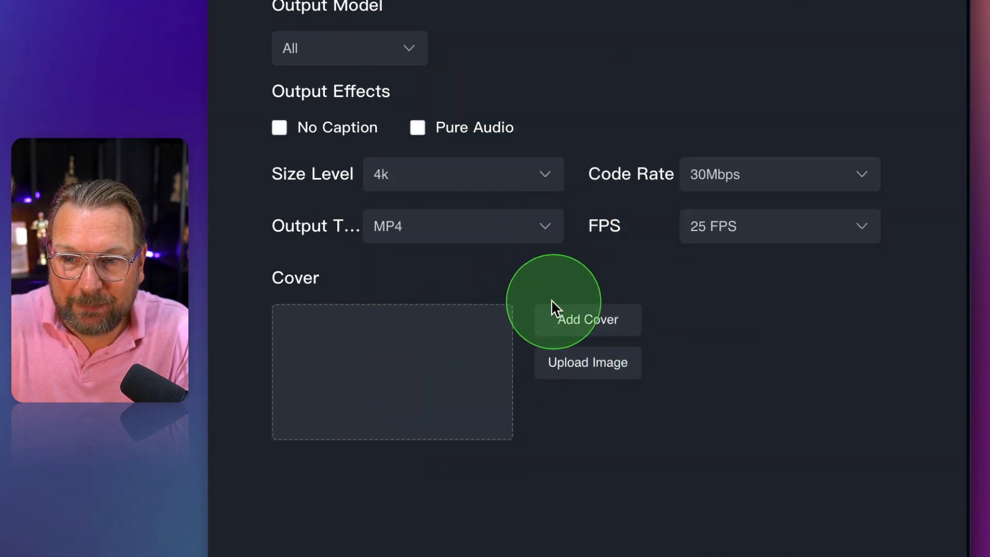
left_click(575, 320)
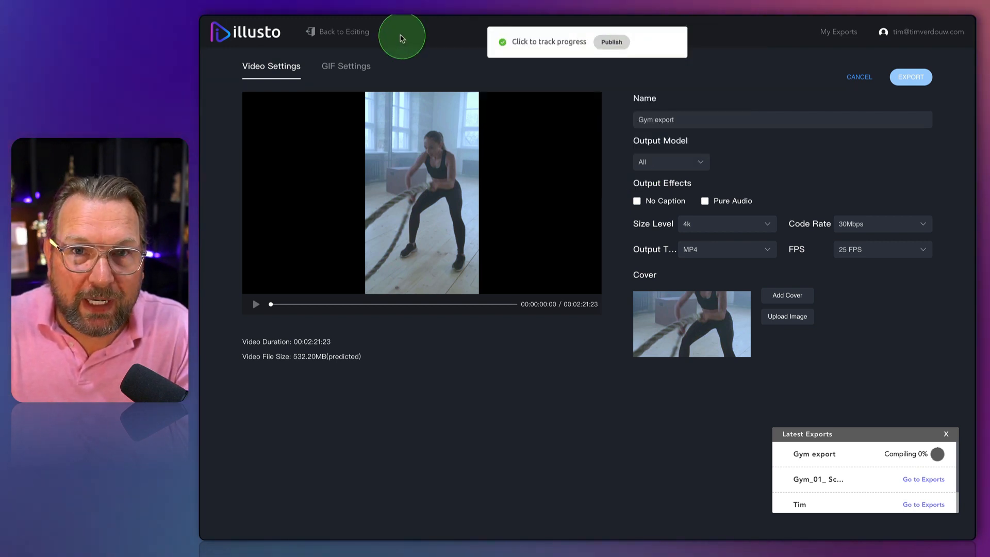
Set up a named GIF export starting at 00:00:04 with a duration of 4 seconds and a size of 720P.
left_click(345, 66)
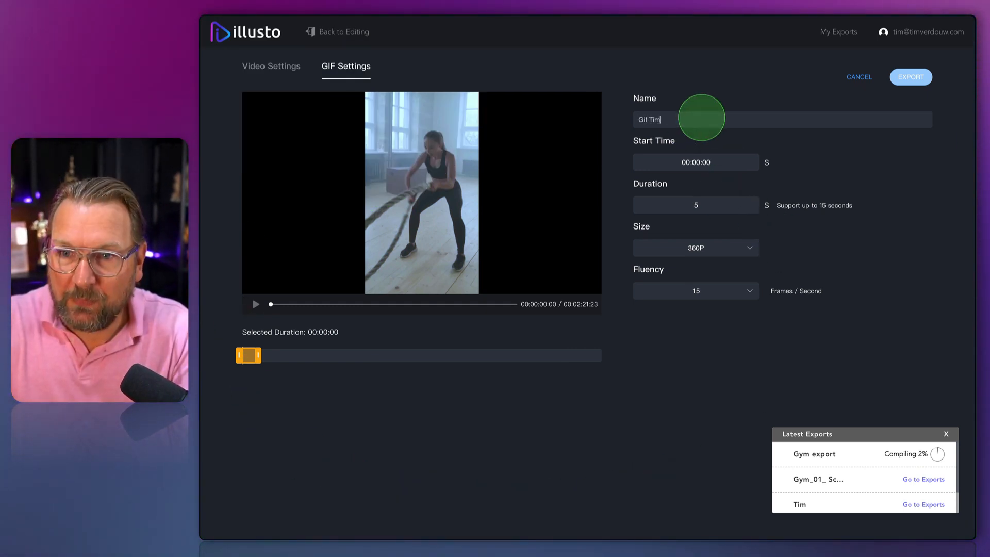
left_click(701, 117)
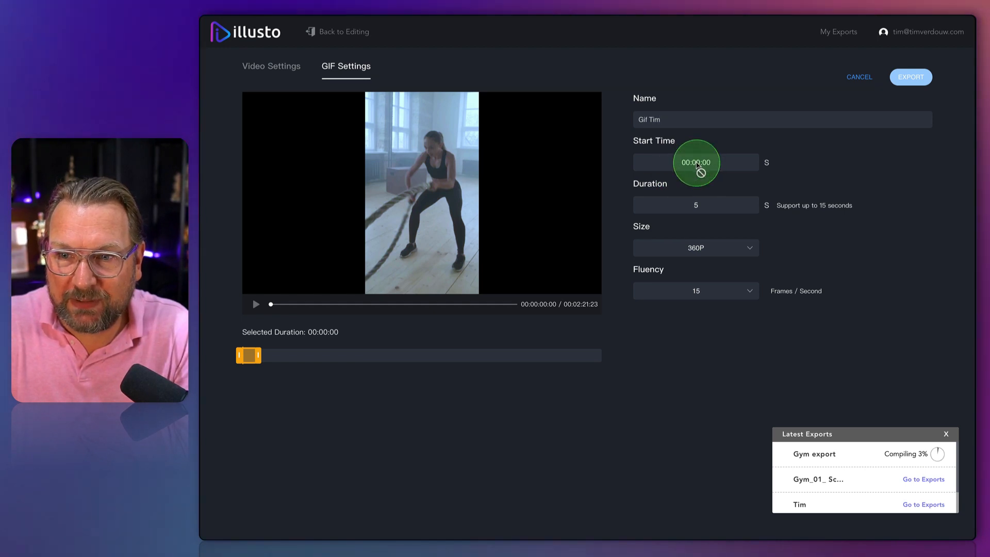
left_click(260, 355)
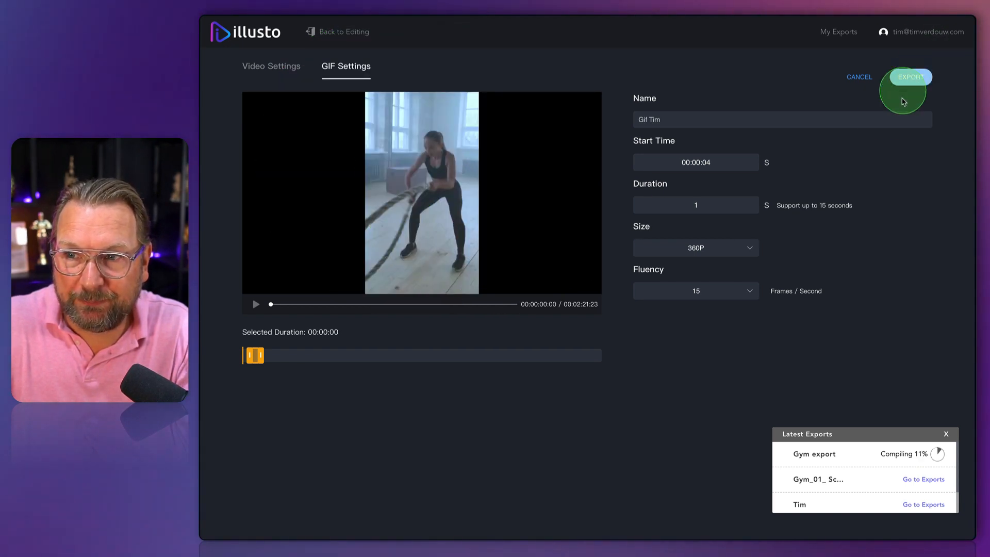
left_click(910, 79)
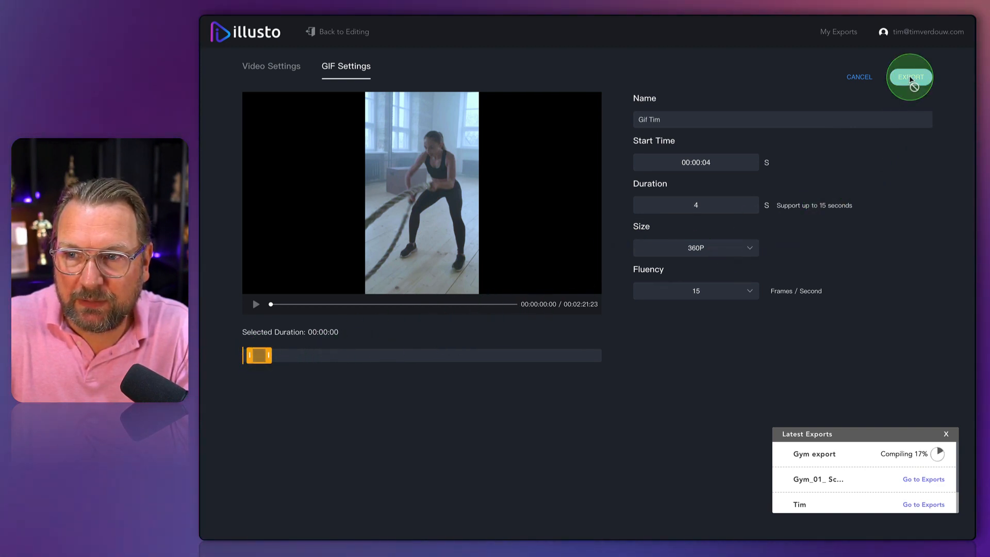
left_click(716, 251)
left_click(657, 289)
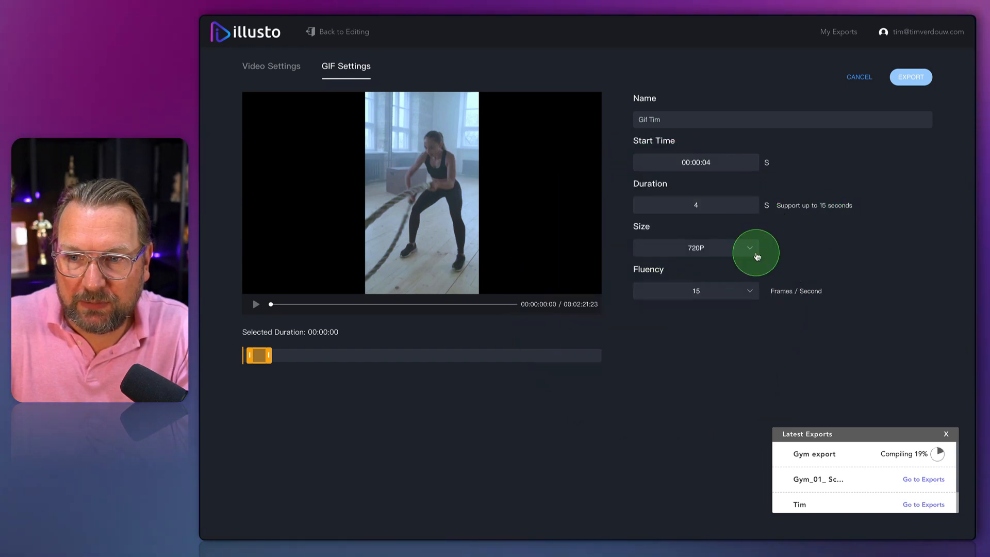